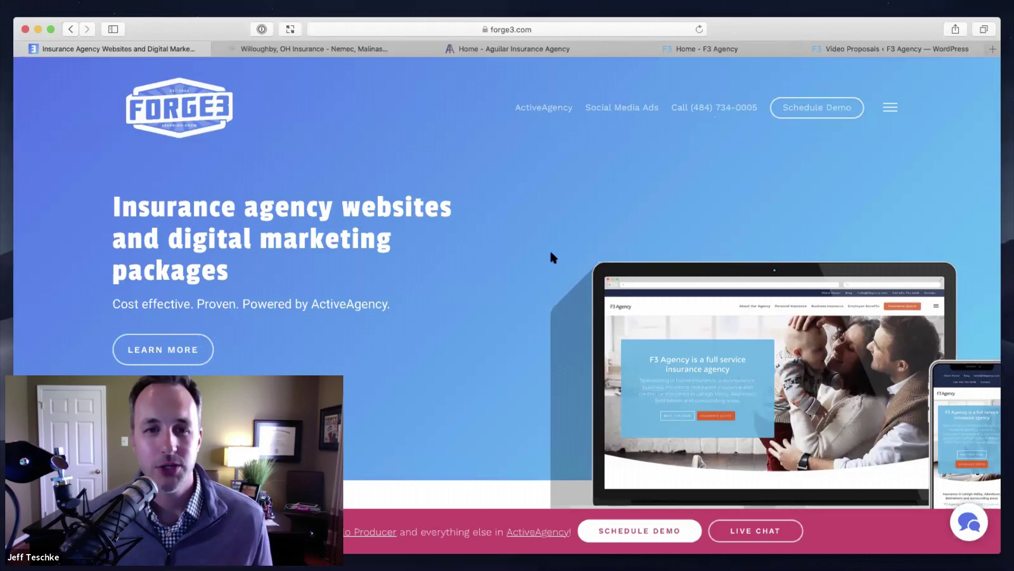
- Review the ActiveAgency features on the Forge3 homepage, and open and close its live chat
scroll(551, 254, "down", 10)
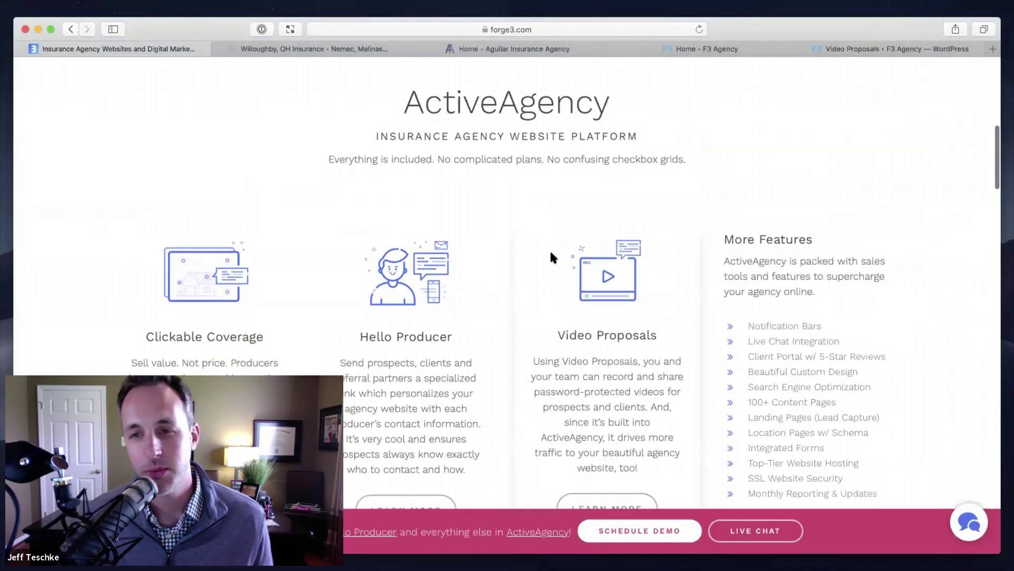
scroll(550, 249, "down", 3)
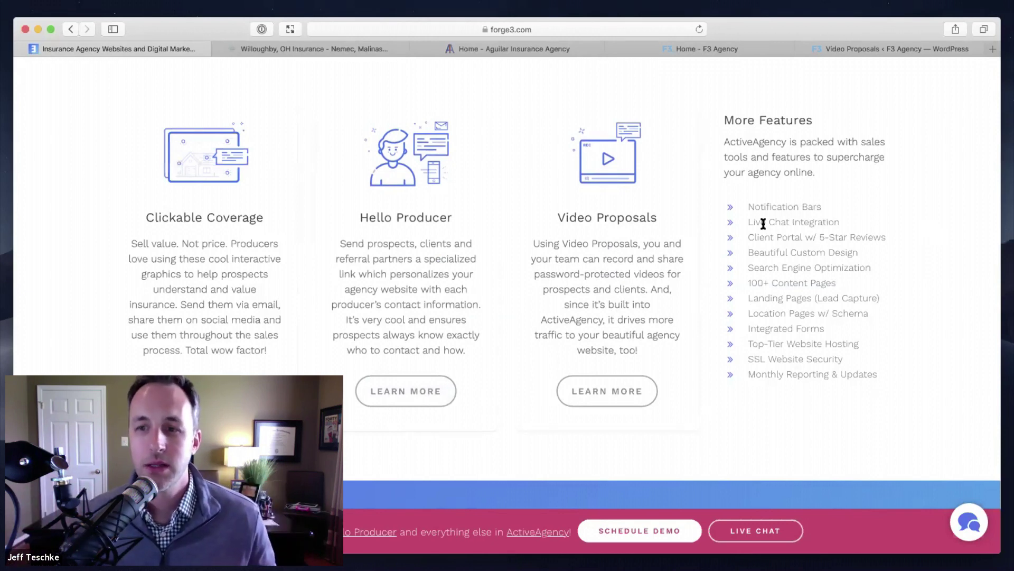
left_click(967, 520)
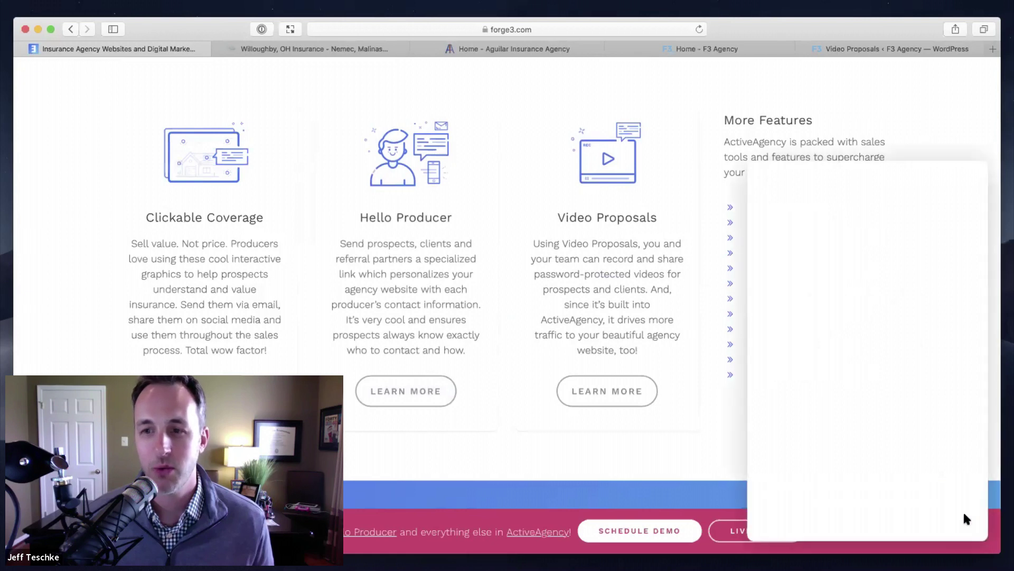
left_click(975, 178)
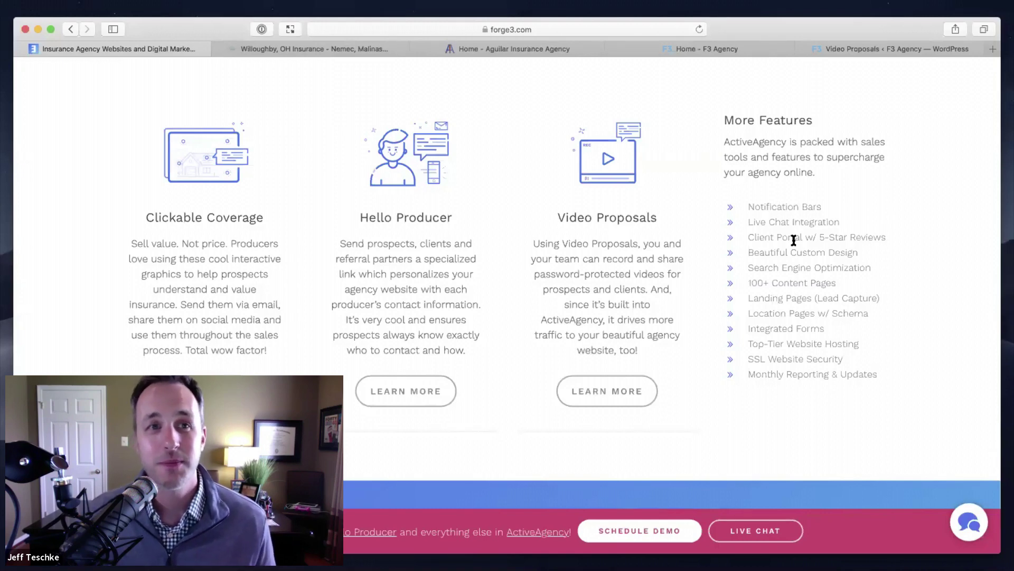
- Examine the NMD Insurance homepage, including its introduction, insurance categories, quote section and client testimonials
left_click(336, 54)
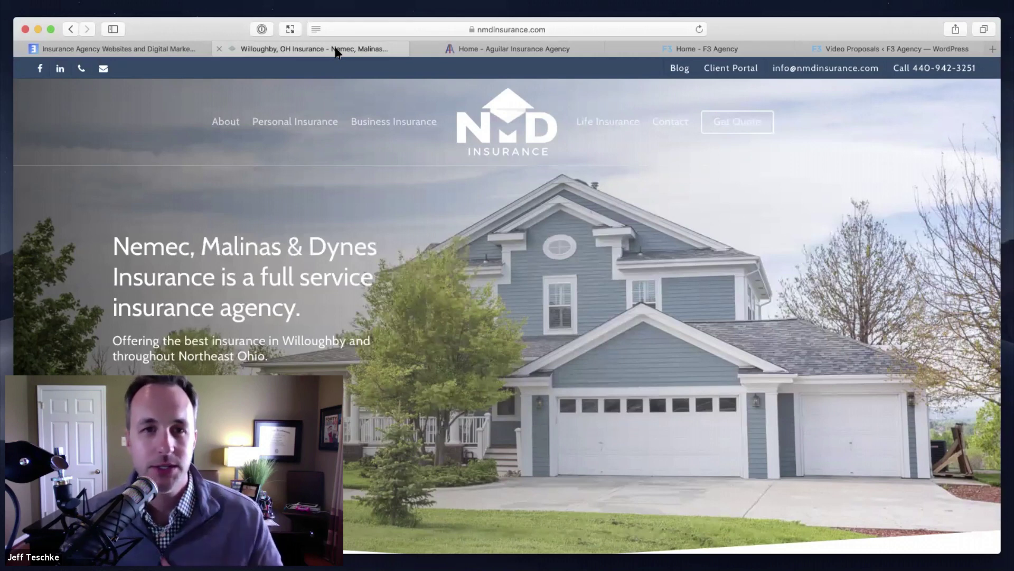
scroll(574, 231, "down", 5)
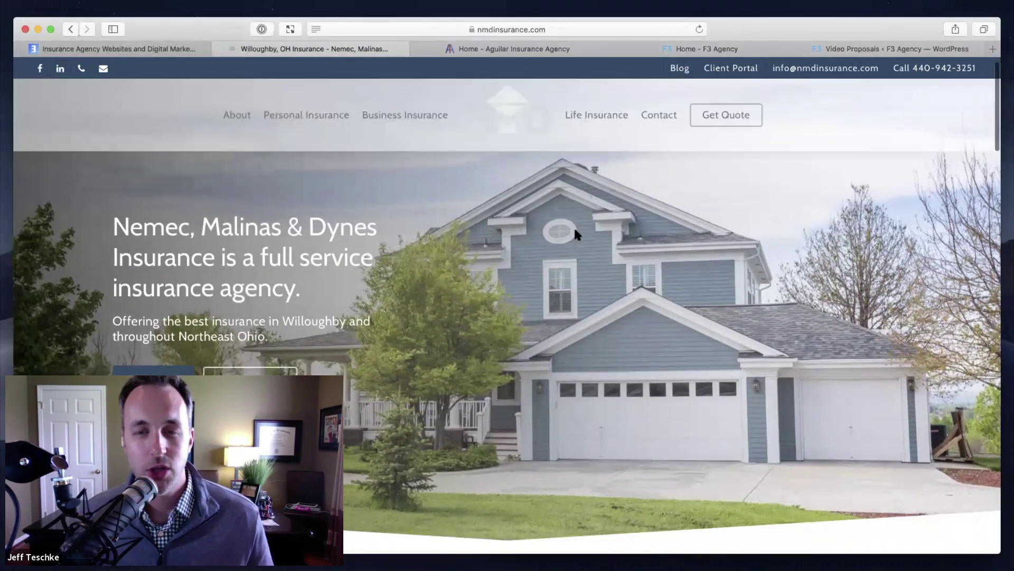
scroll(575, 233, "down", 5)
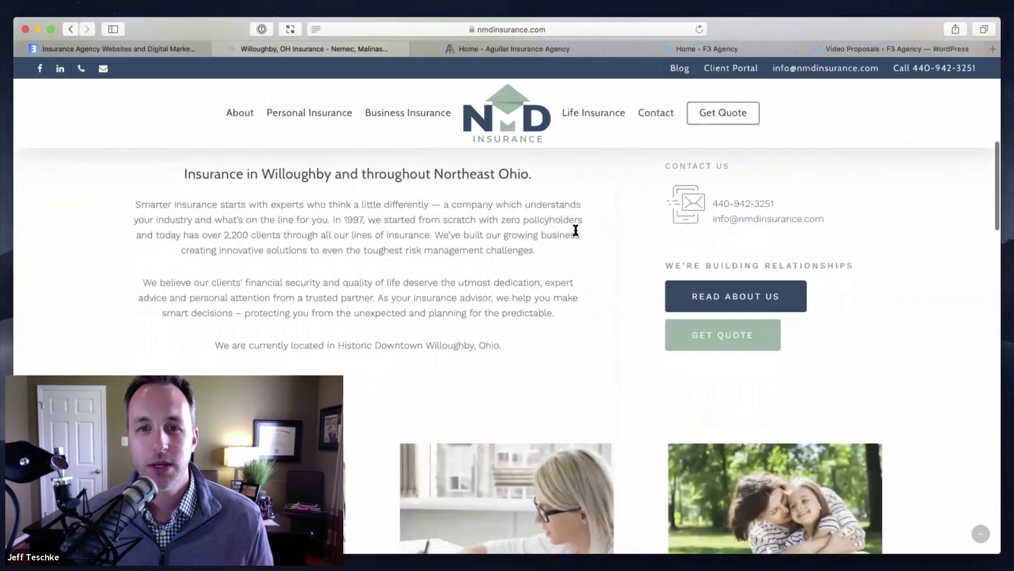
scroll(575, 232, "down", 4)
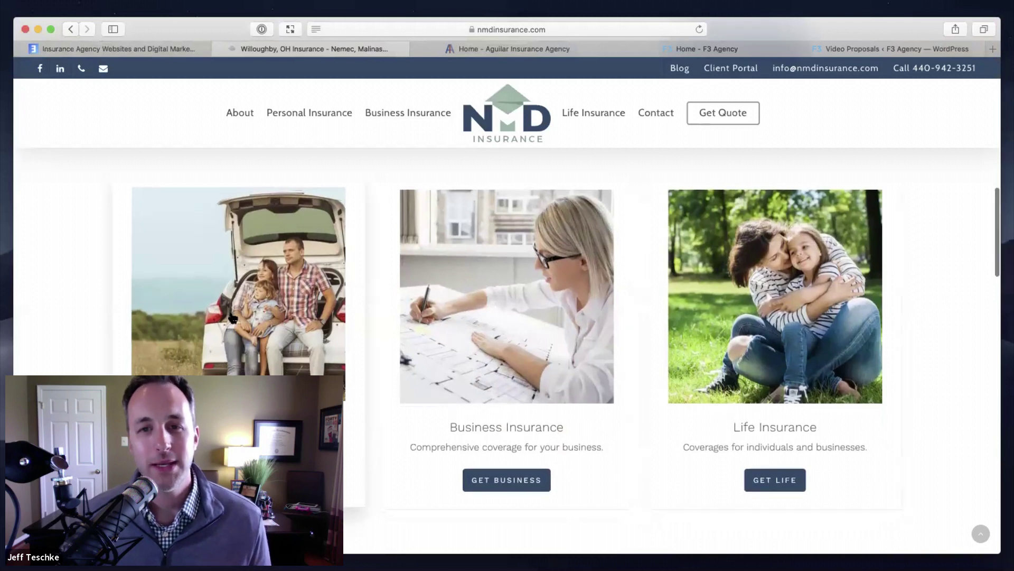
scroll(238, 317, "down", 3)
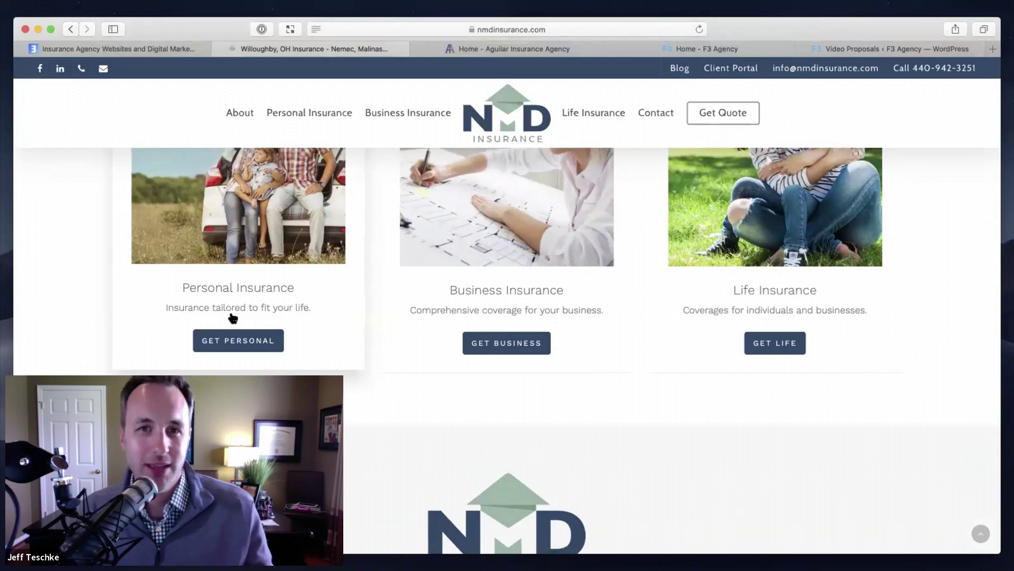
scroll(233, 317, "down", 3)
scroll(232, 318, "down", 1)
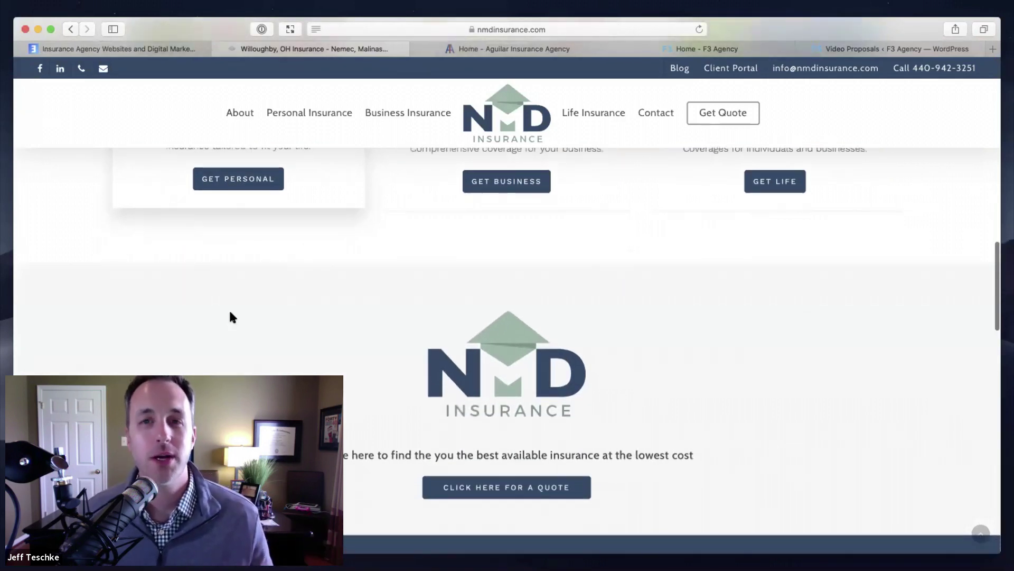
scroll(232, 317, "down", 2)
scroll(232, 317, "down", 1)
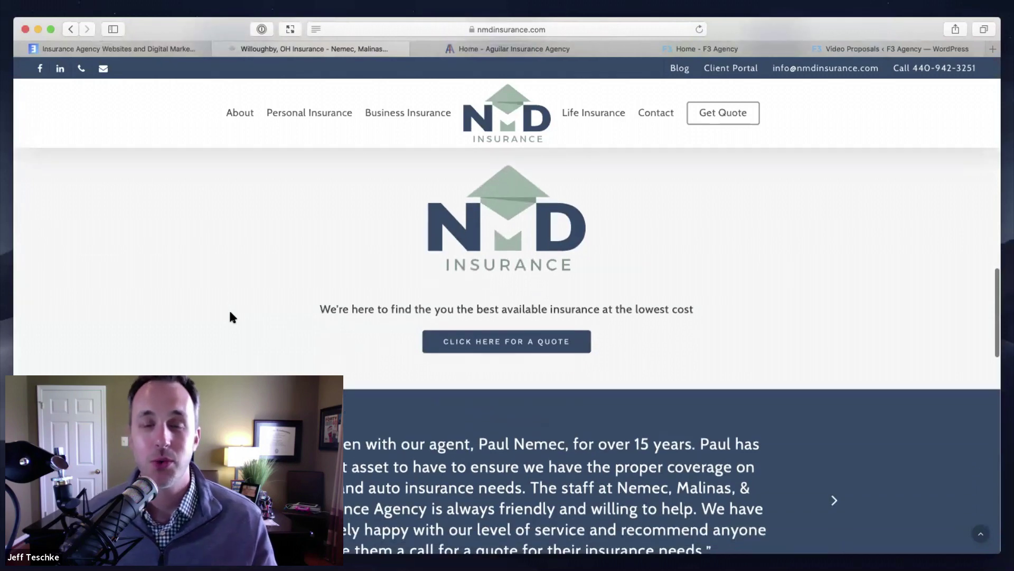
scroll(232, 317, "down", 1)
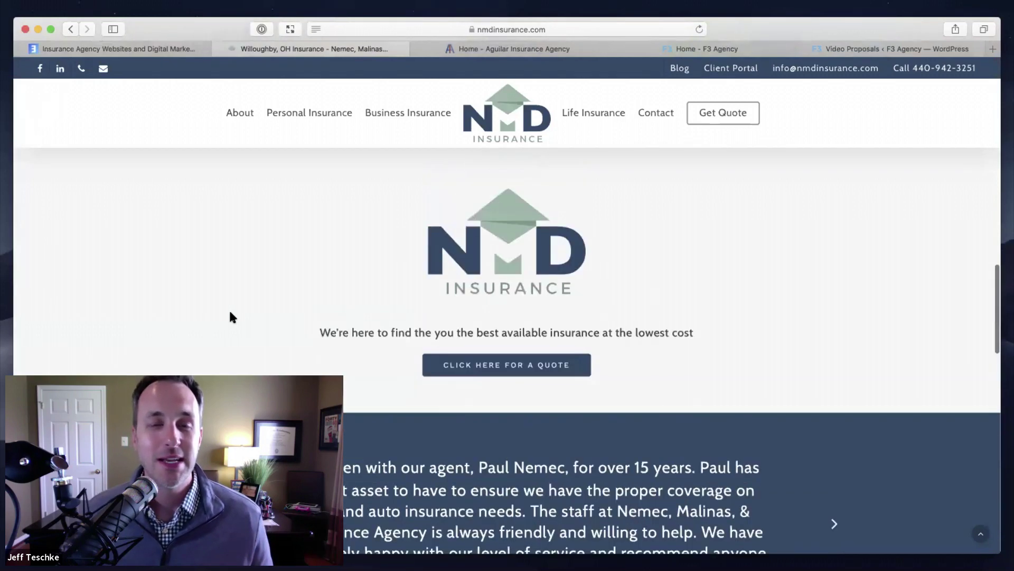
scroll(229, 317, "up", 3)
- Examine the Aguilar Insurance Agency homepage, from the contact information and awards through the Erie section to the insurance specialties
left_click(475, 53)
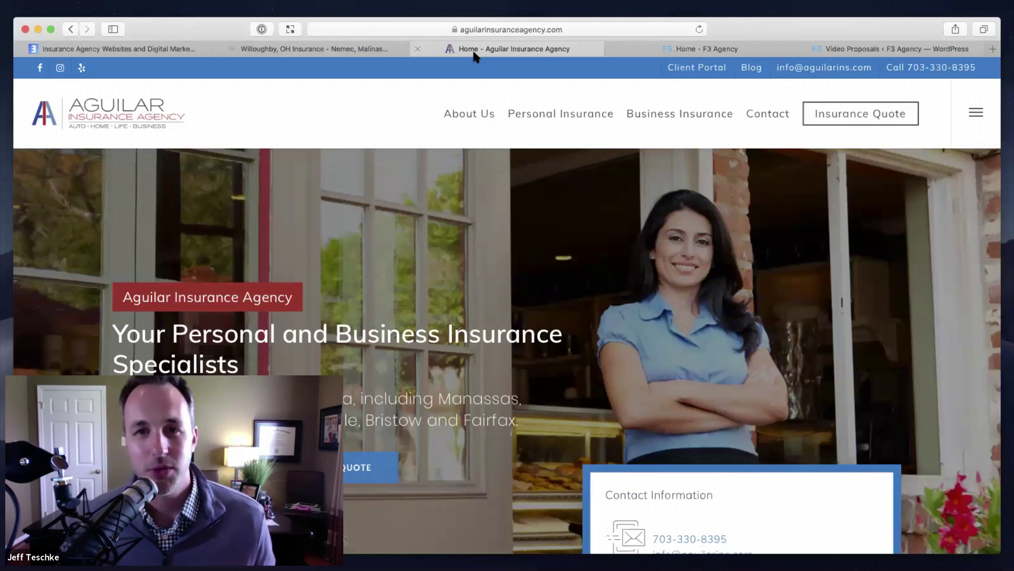
mouse_move(469, 113)
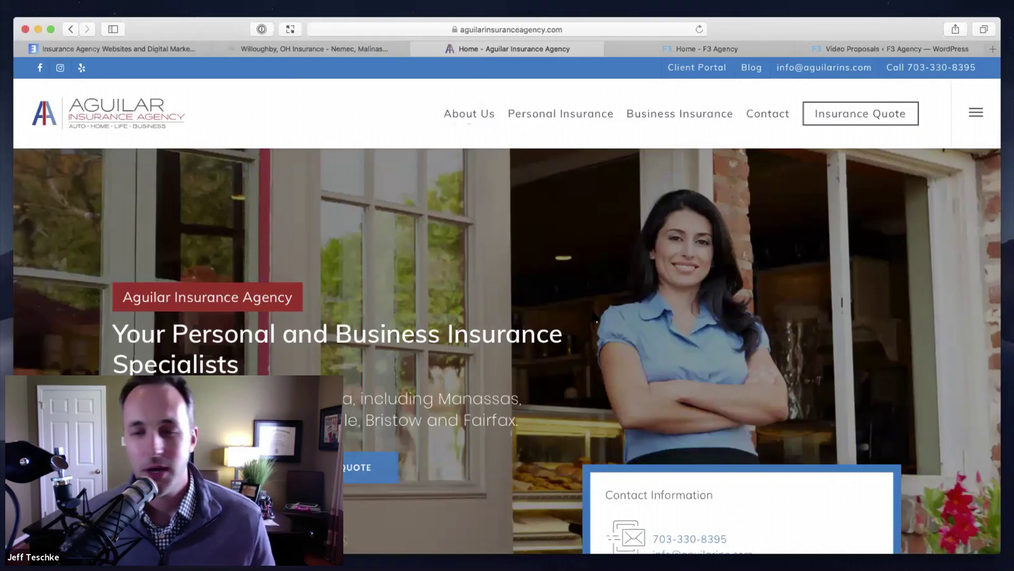
scroll(596, 319, "down", 3)
scroll(596, 321, "down", 10)
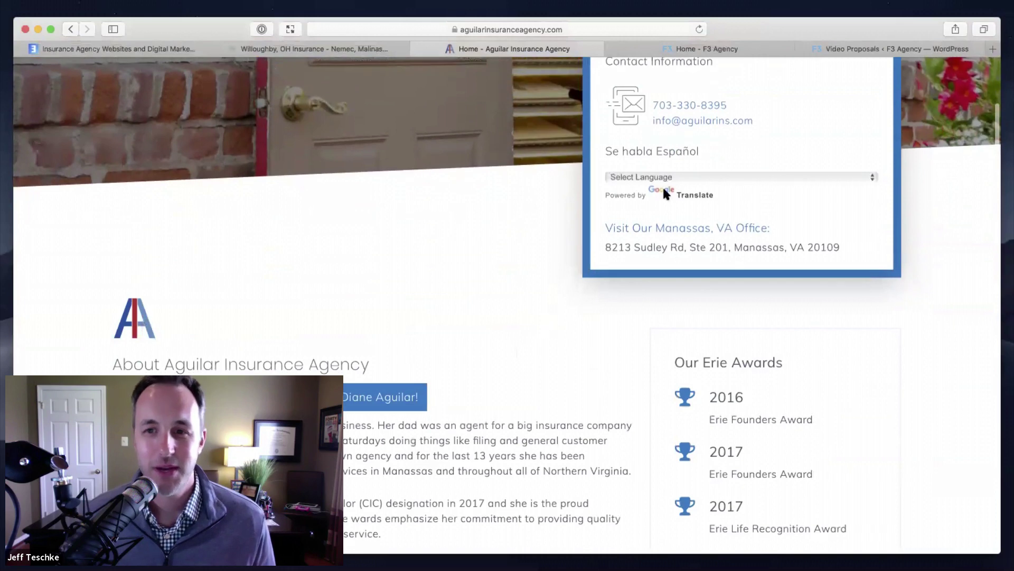
scroll(497, 356, "down", 2)
scroll(500, 360, "down", 4)
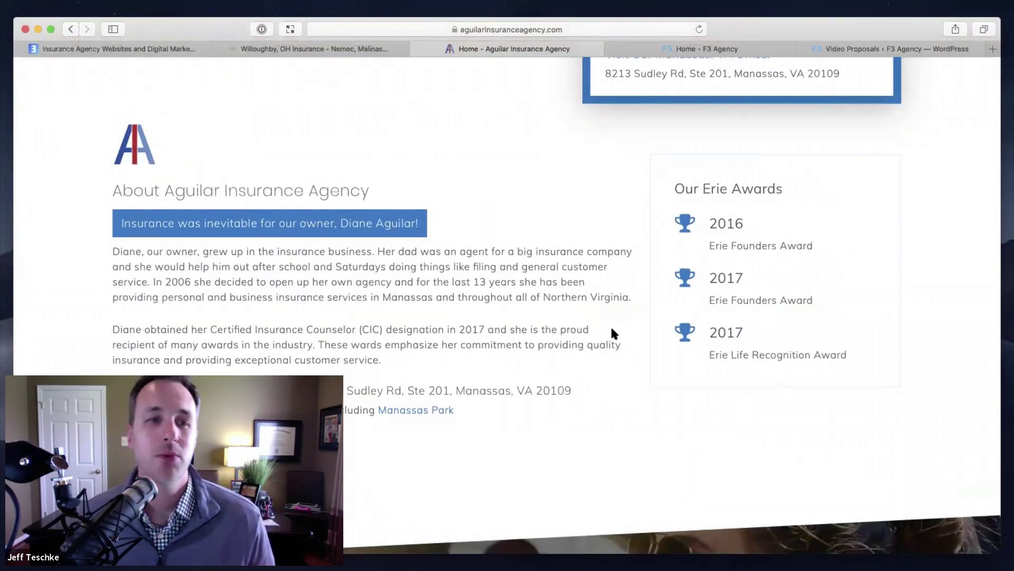
scroll(543, 346, "down", 7)
scroll(542, 345, "down", 12)
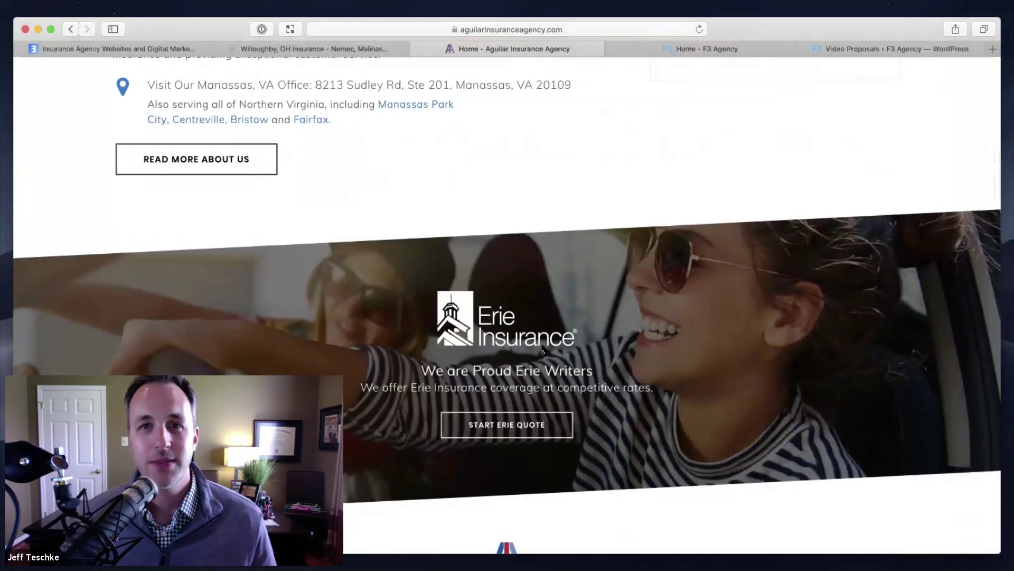
scroll(543, 349, "down", 4)
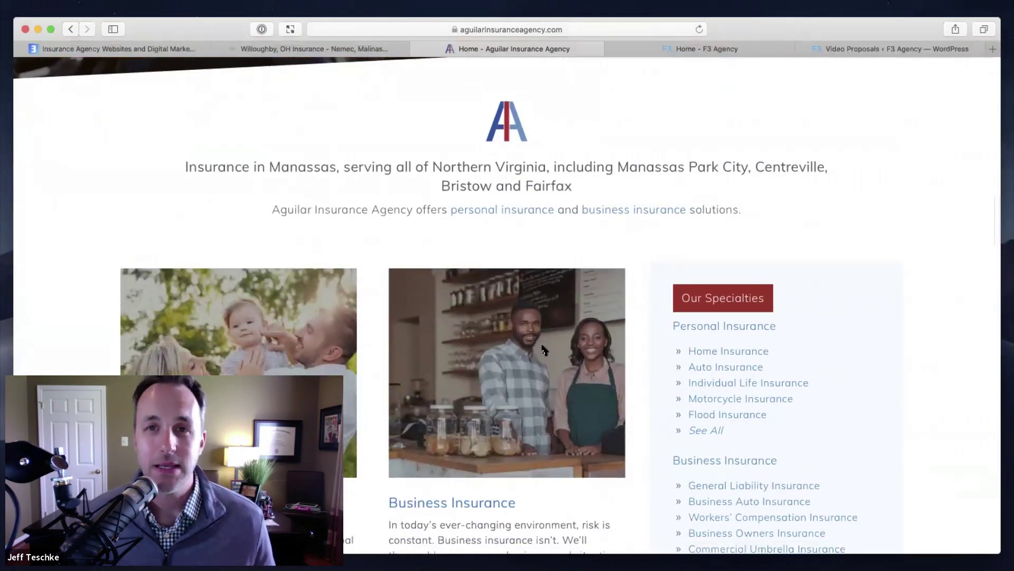
scroll(544, 351, "down", 10)
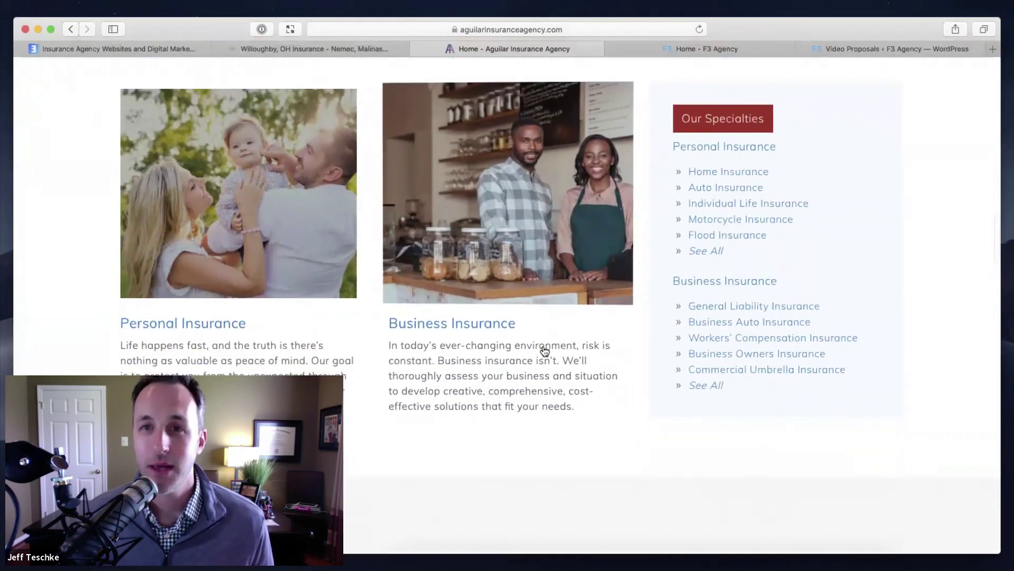
scroll(544, 350, "down", 3)
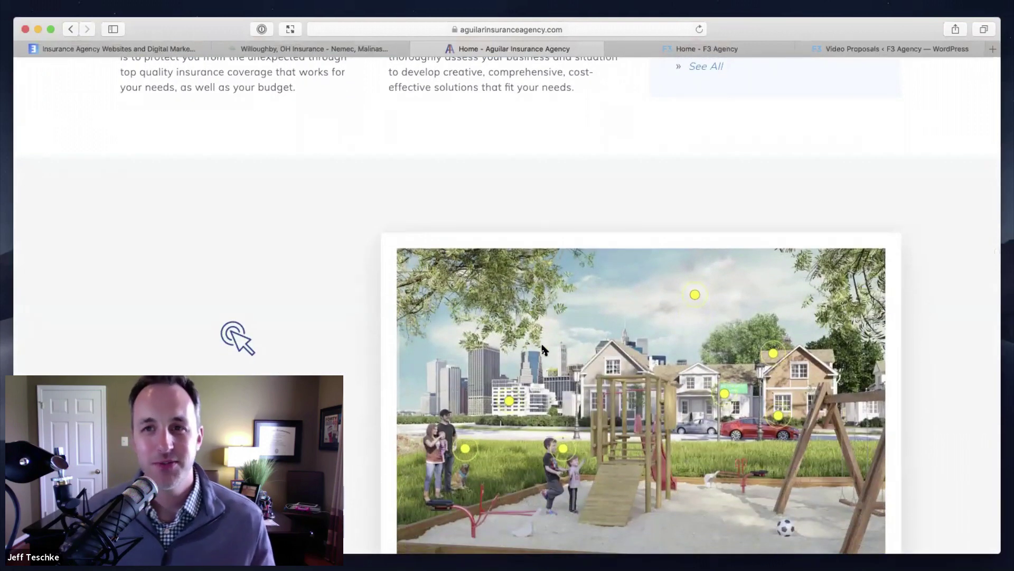
- View the Spousal Support / Income Replacement and Protecting Your Retirement Savings hotspots in Aguilar's interactive playground graphic, closing each popup
scroll(544, 350, "down", 5)
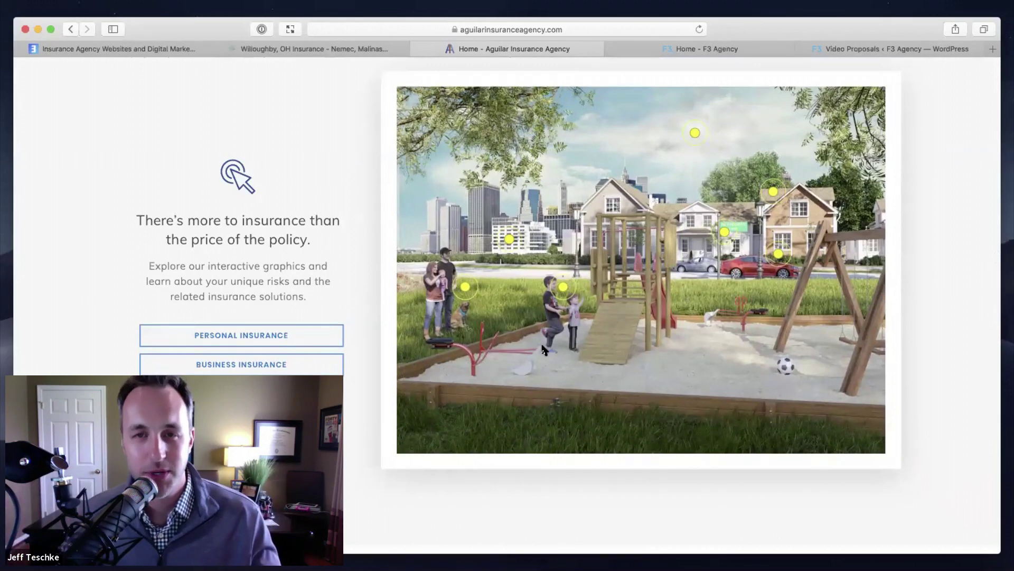
scroll(621, 323, "up", 1)
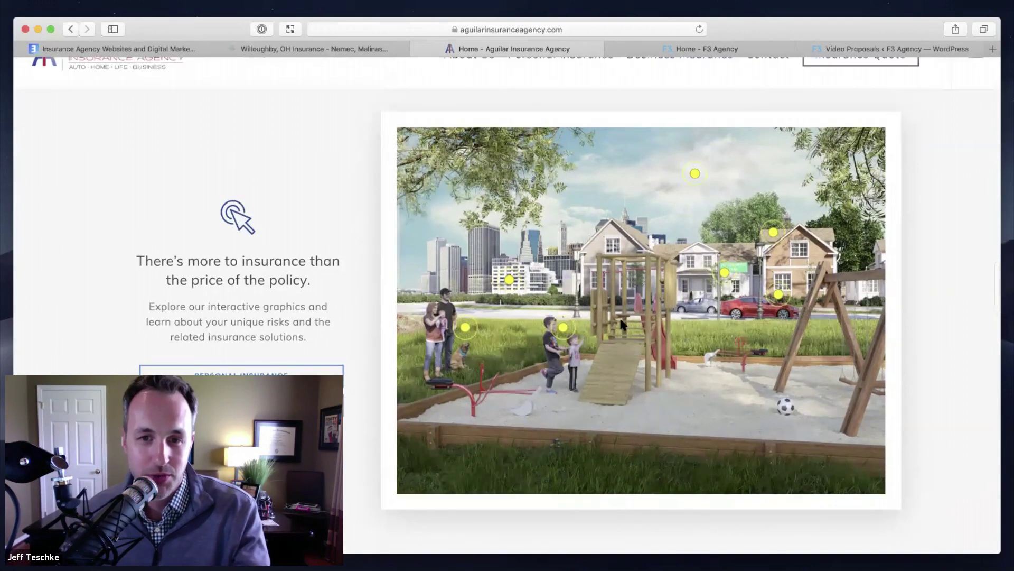
left_click(465, 342)
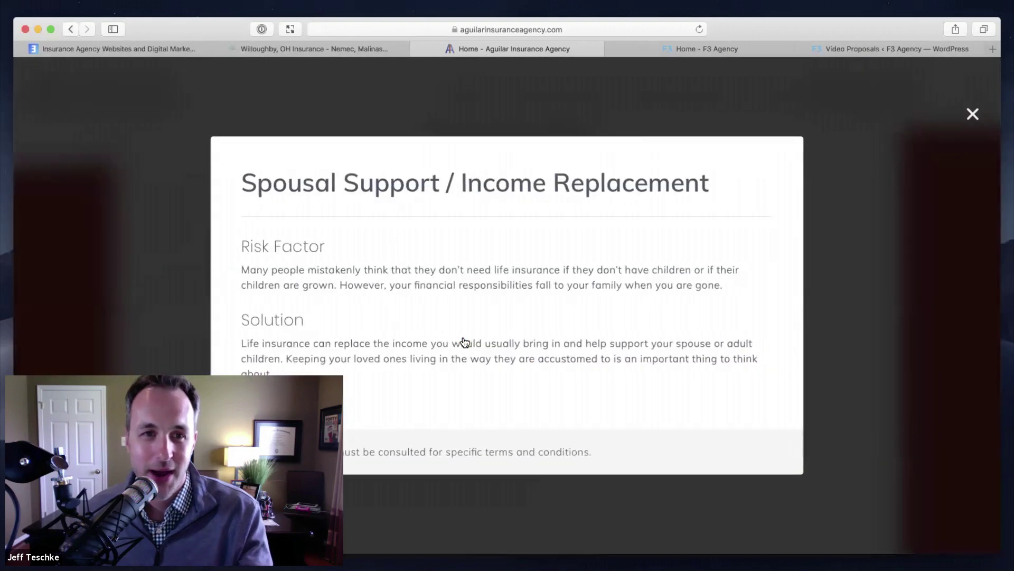
left_click(872, 271)
left_click(725, 283)
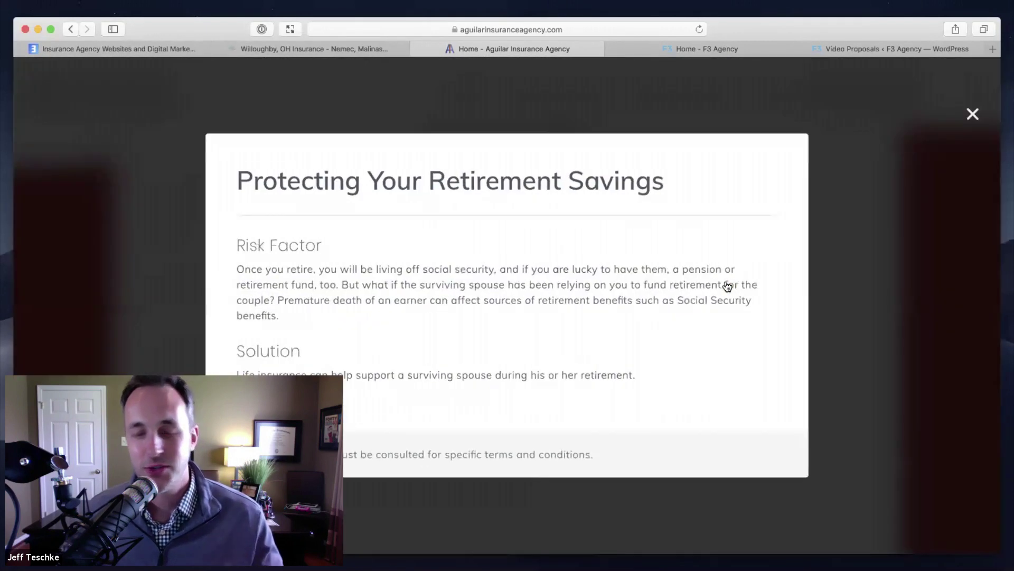
left_click(882, 306)
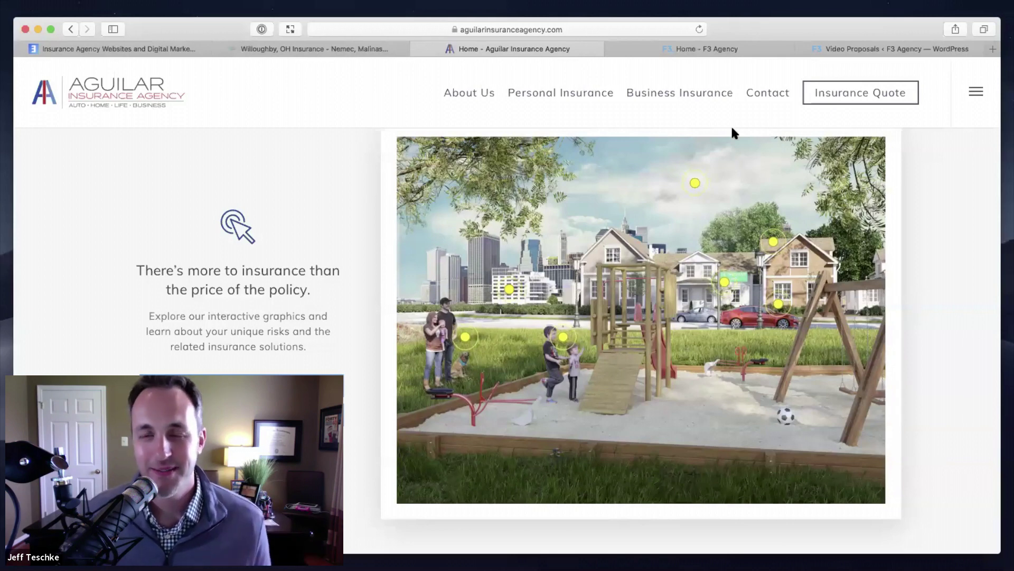
- View the homepage of the F3 Agency sample website
left_click(738, 49)
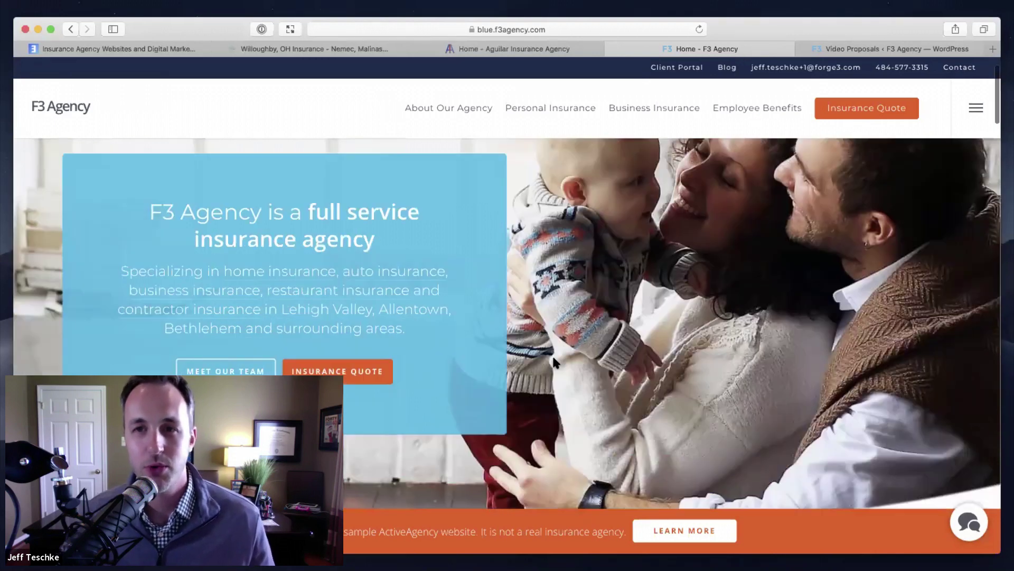
scroll(553, 362, "down", 5)
scroll(555, 364, "up", 5)
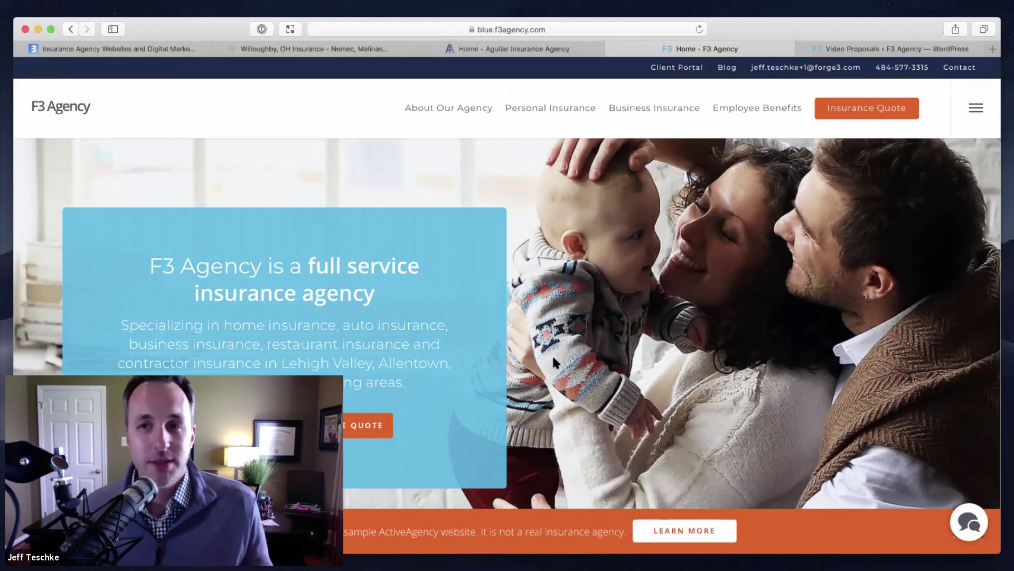
- Start a new video proposal in the F3 Agency WordPress admin and allow the page to launch Screen Recorder Launcher.app
left_click(841, 50)
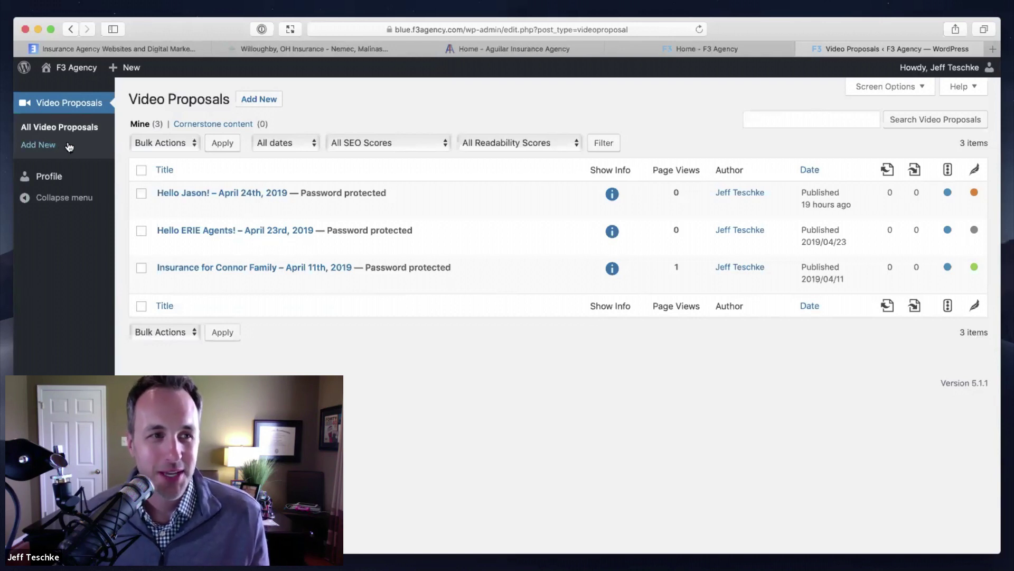
left_click(261, 104)
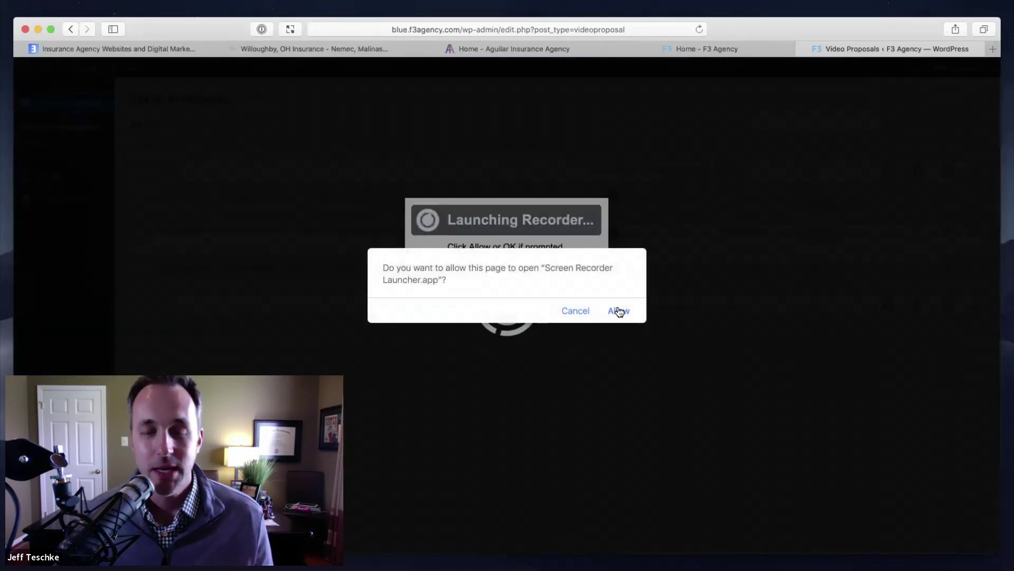
left_click(619, 310)
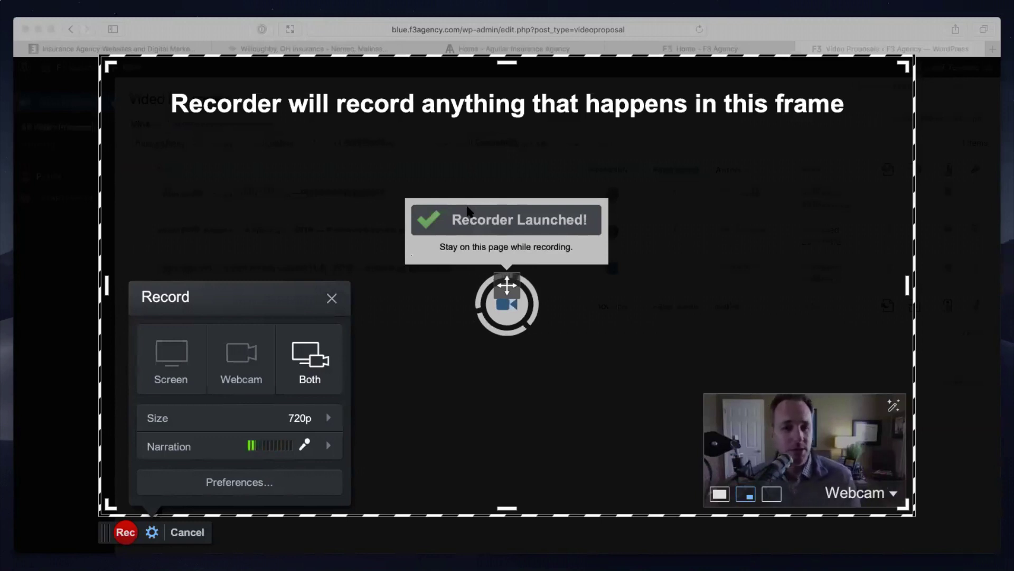
- Preview the Screen and Webcam recording modes, and set the recorder to capture Both at Fullscreen size
left_click(179, 357)
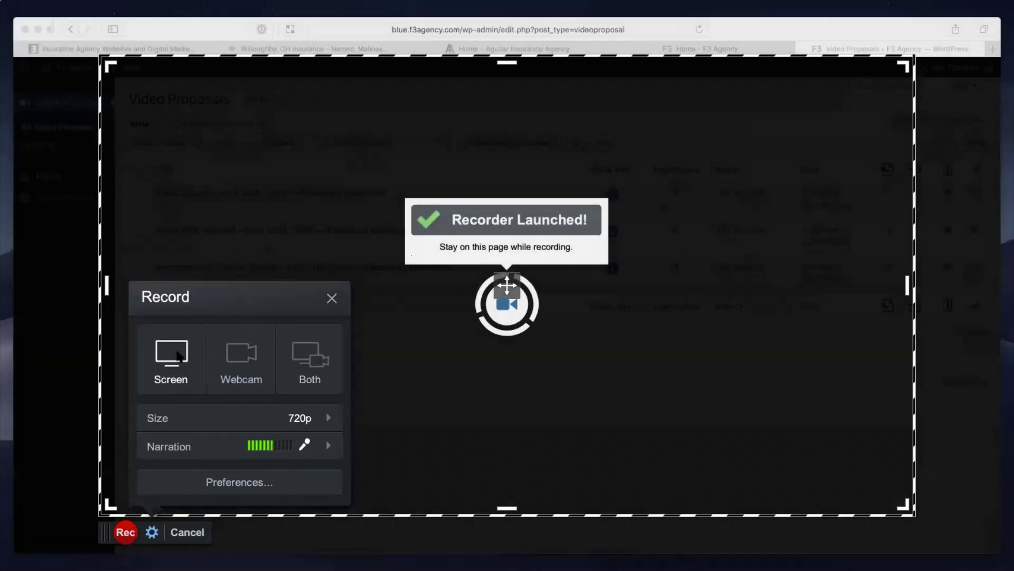
left_click(236, 365)
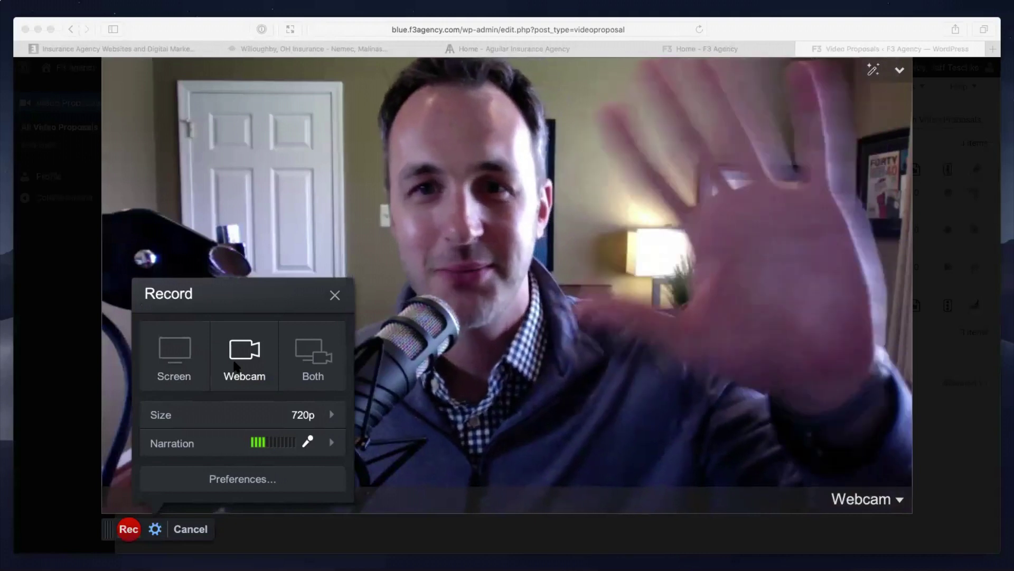
left_click(315, 359)
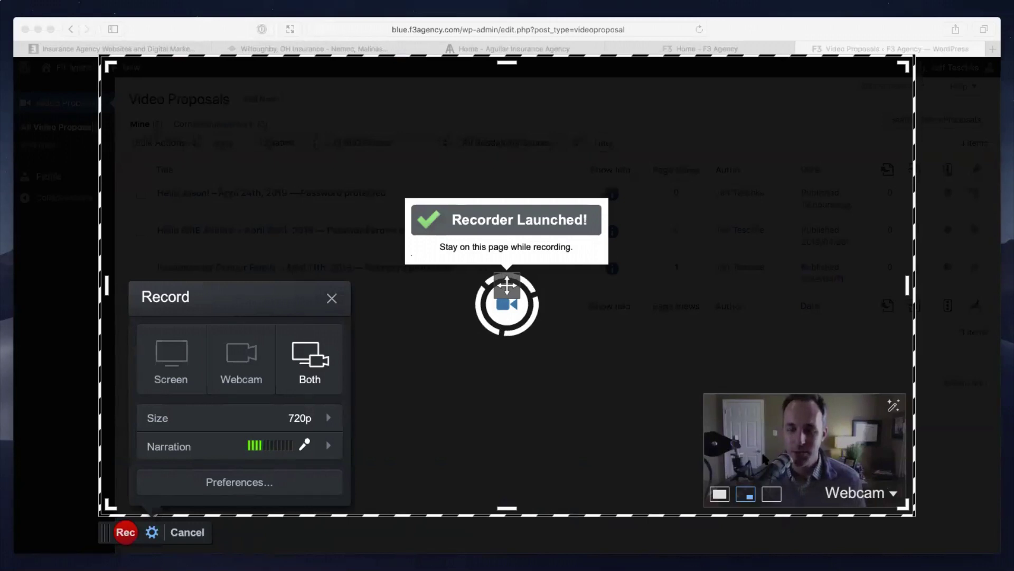
left_click(311, 420)
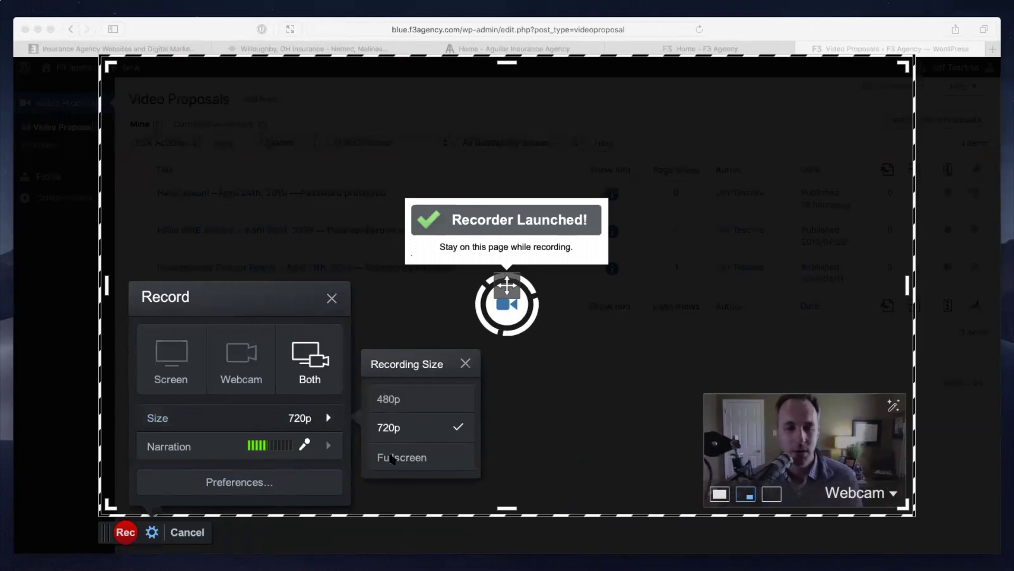
left_click(397, 459)
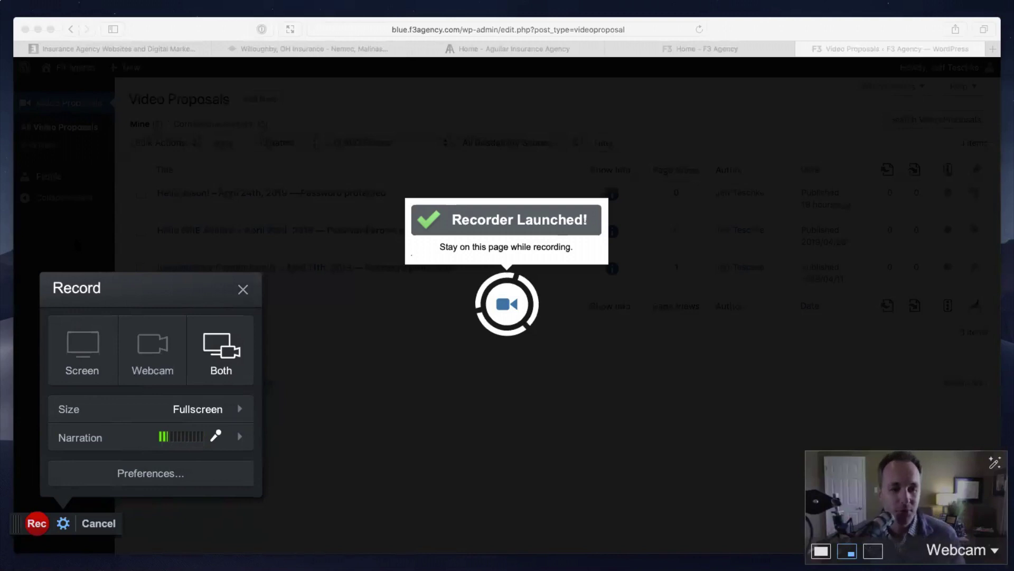
- Minimize the browser window and switch to Preview to bring up Insurance Proposal.pdf at its first page
left_click(51, 29)
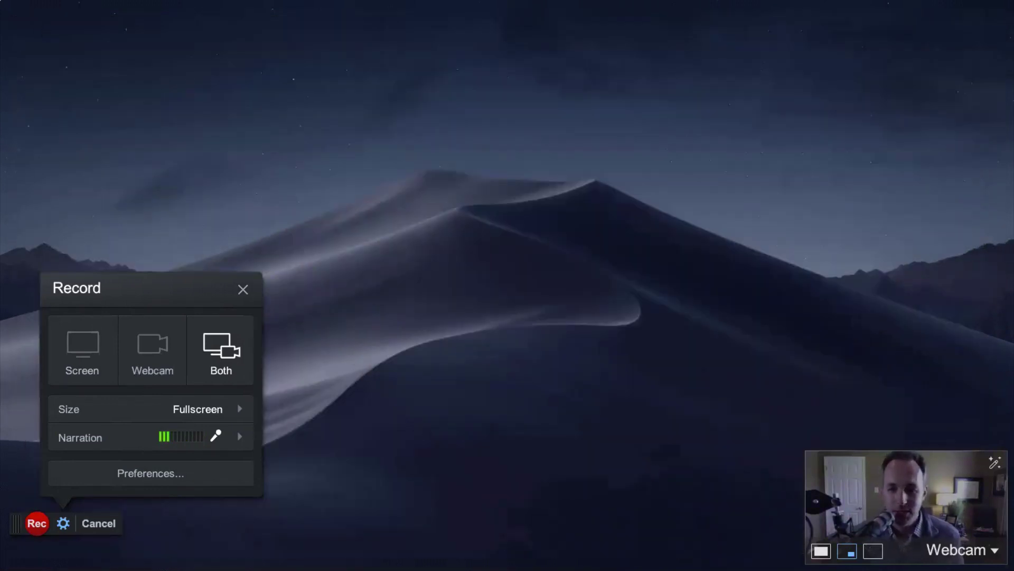
mouse_move(748, 552)
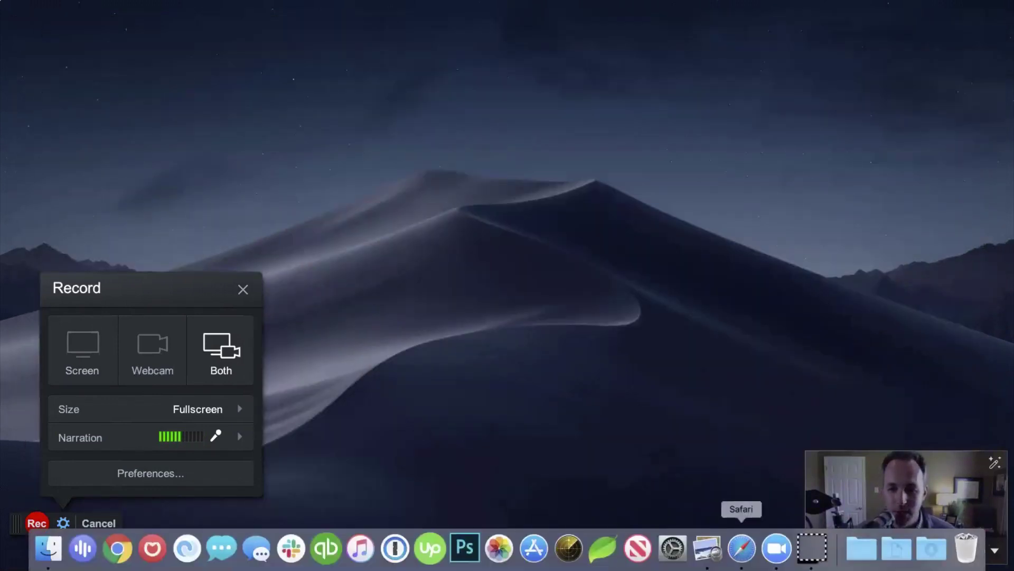
left_click(708, 549)
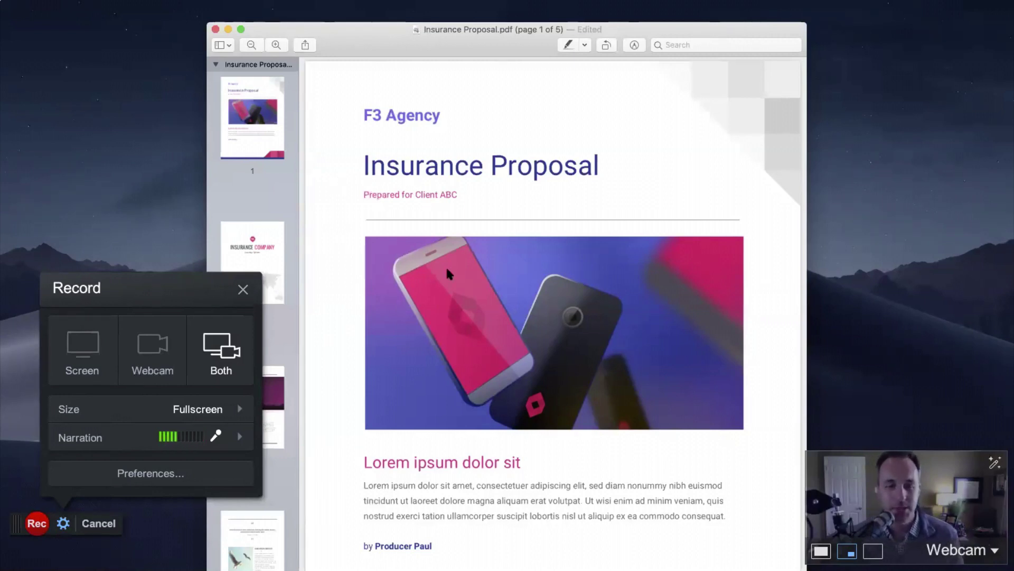
scroll(448, 272, "down", 10)
scroll(447, 272, "up", 10)
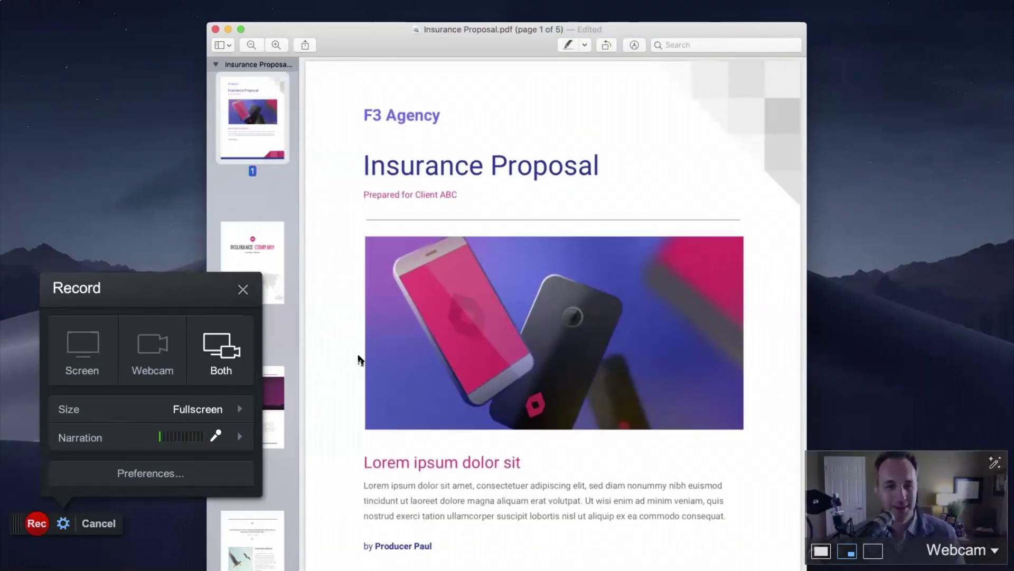
- Start recording and page through Insurance Proposal.pdf from the cover to the Company Background section on page 3
left_click(42, 528)
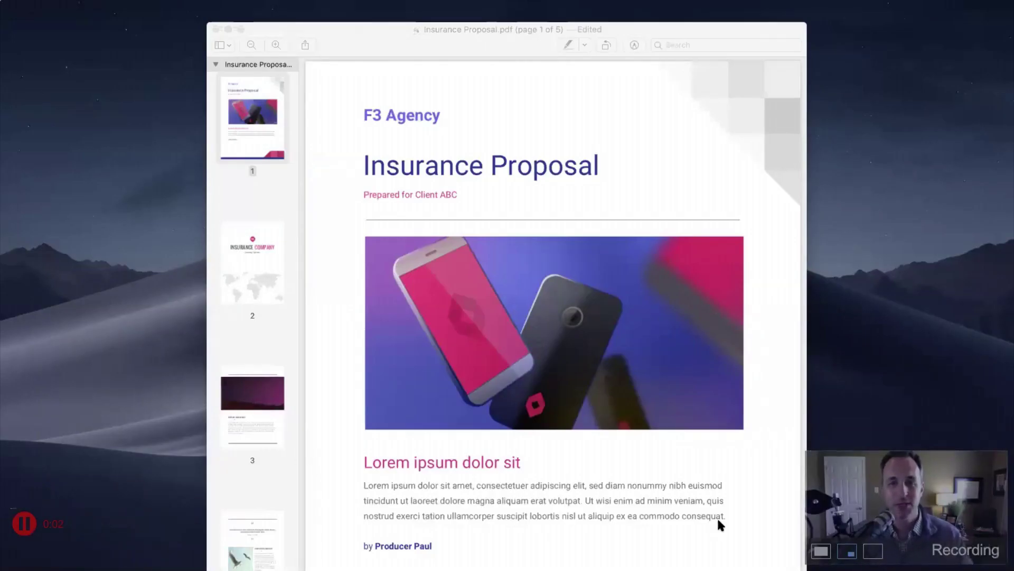
scroll(670, 474, "down", 5)
scroll(671, 468, "down", 4)
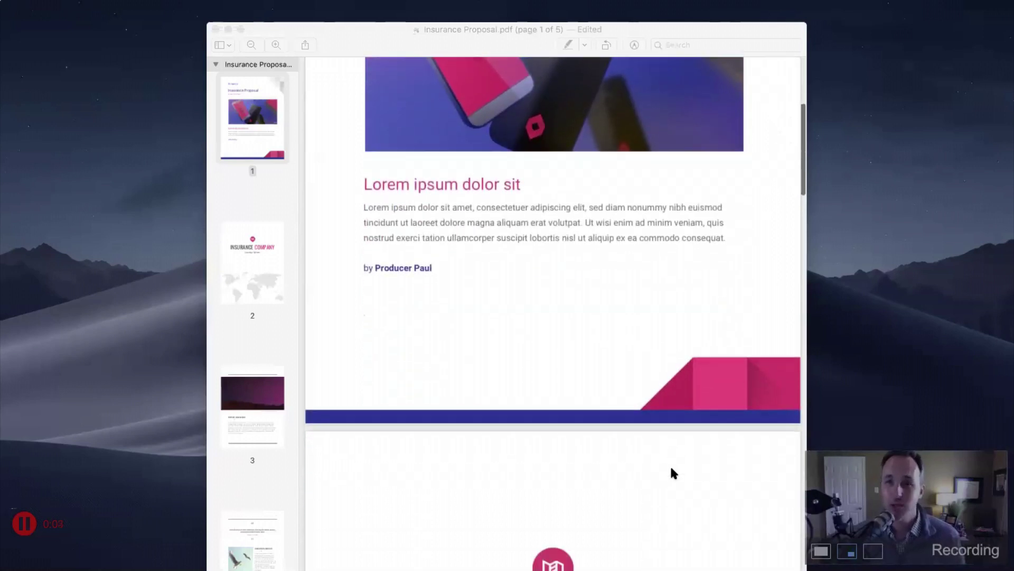
scroll(671, 468, "down", 6)
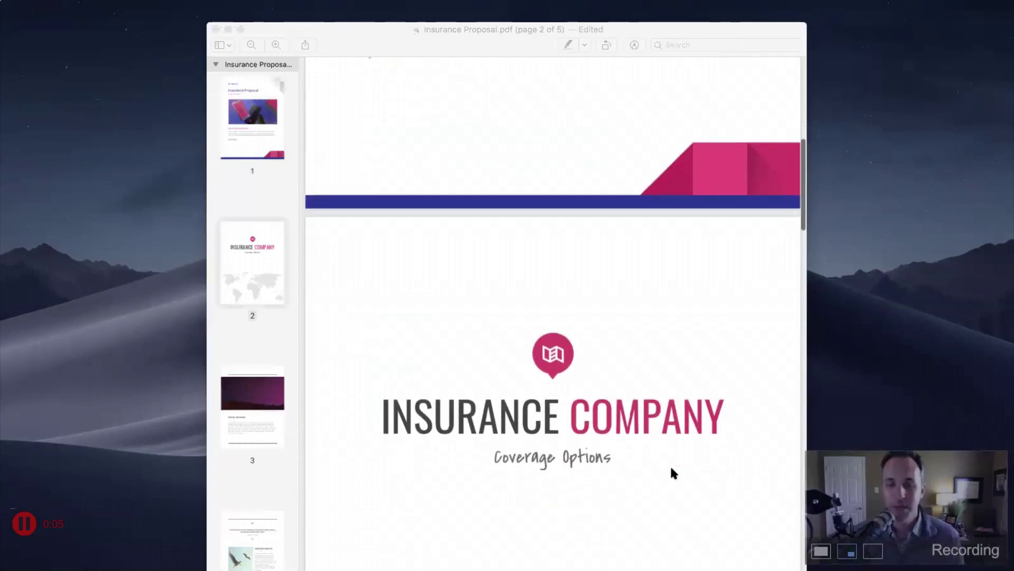
scroll(671, 470, "down", 2)
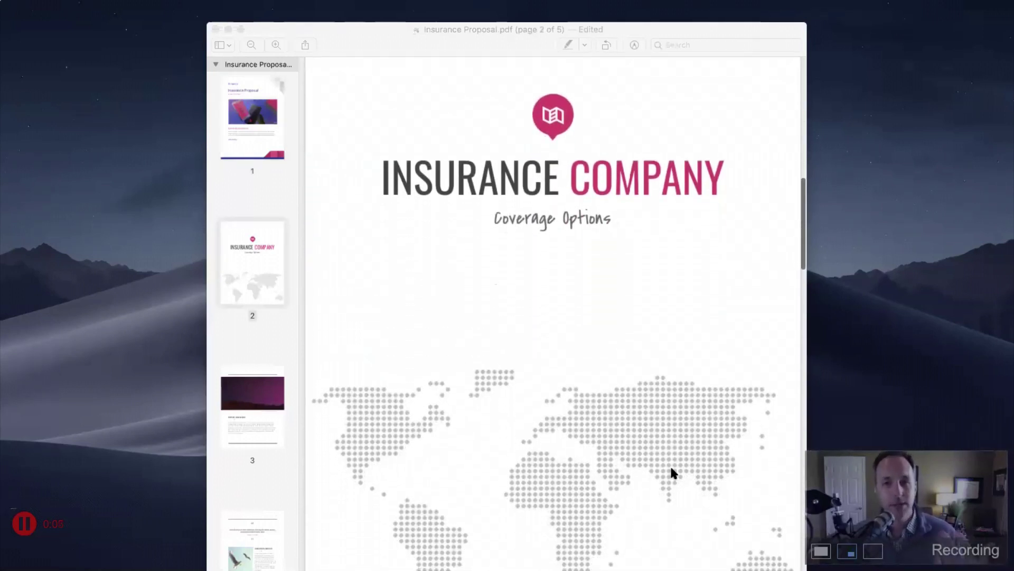
scroll(671, 470, "down", 2)
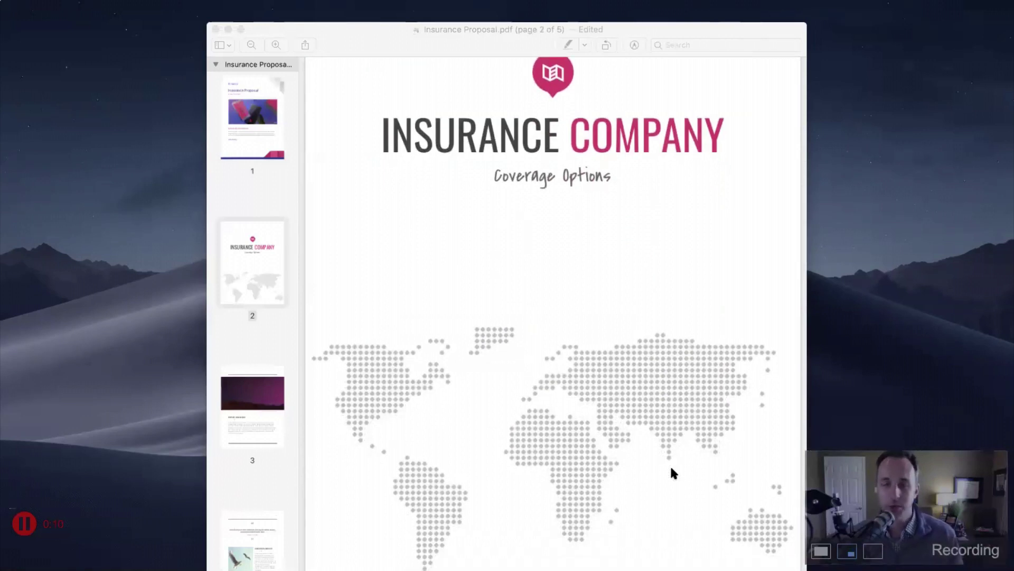
scroll(671, 470, "down", 7)
scroll(672, 469, "down", 9)
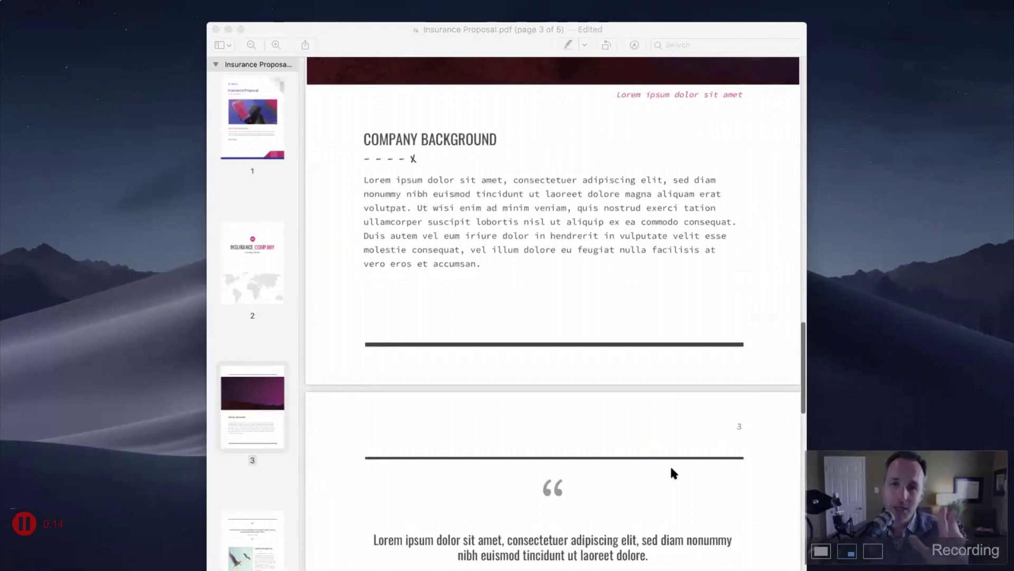
- Highlight the Company Background paragraph by selecting its text, and continue through the proposal to the photos on page 5
left_click(365, 180)
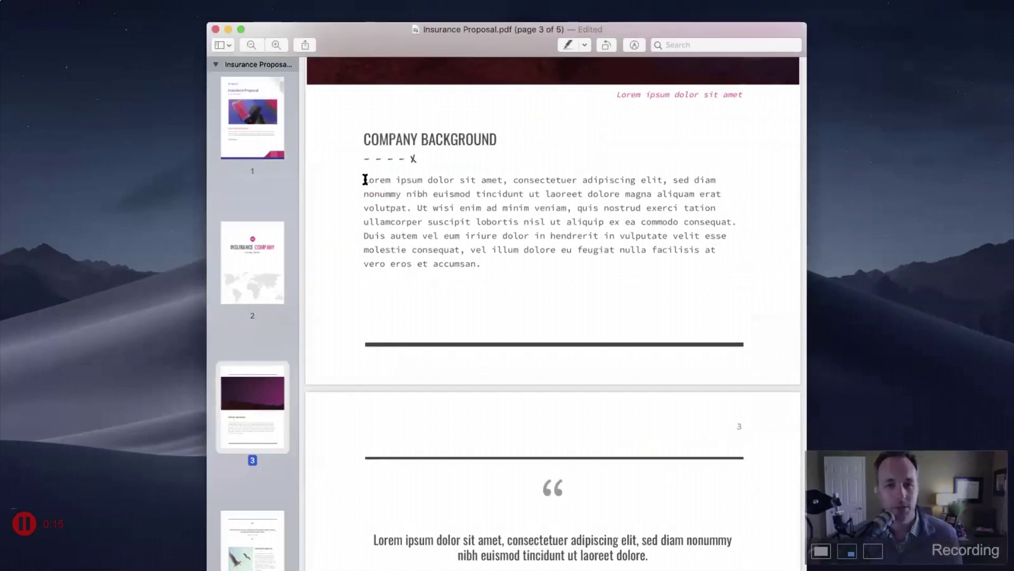
left_click_drag(364, 179, 489, 263)
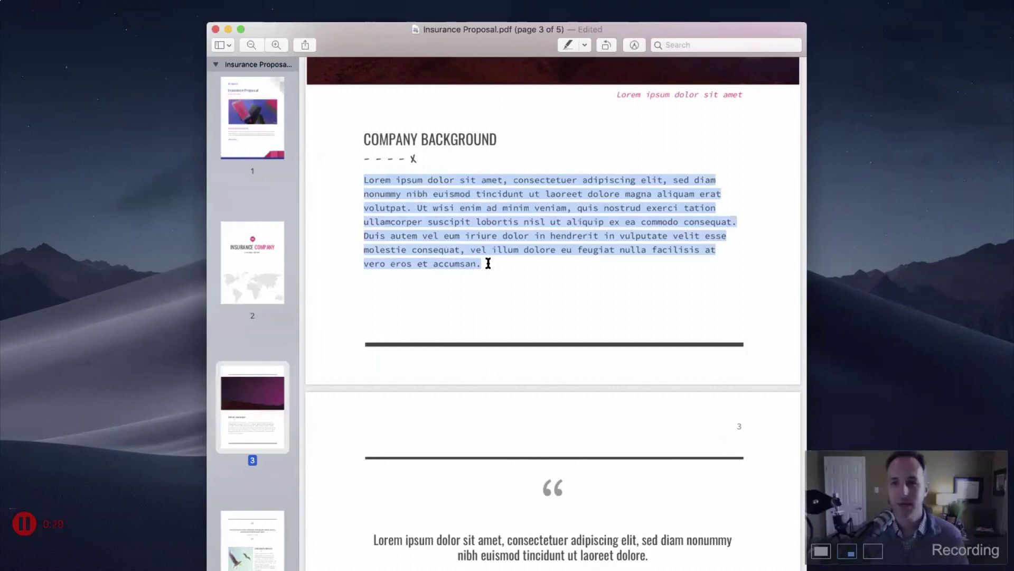
scroll(488, 263, "down", 10)
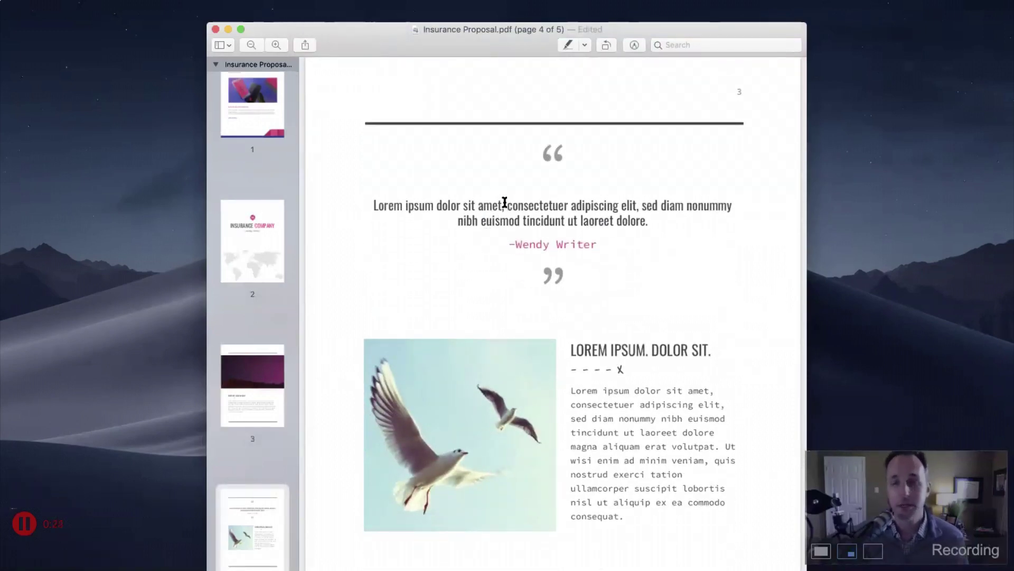
scroll(505, 203, "down", 5)
scroll(504, 202, "down", 2)
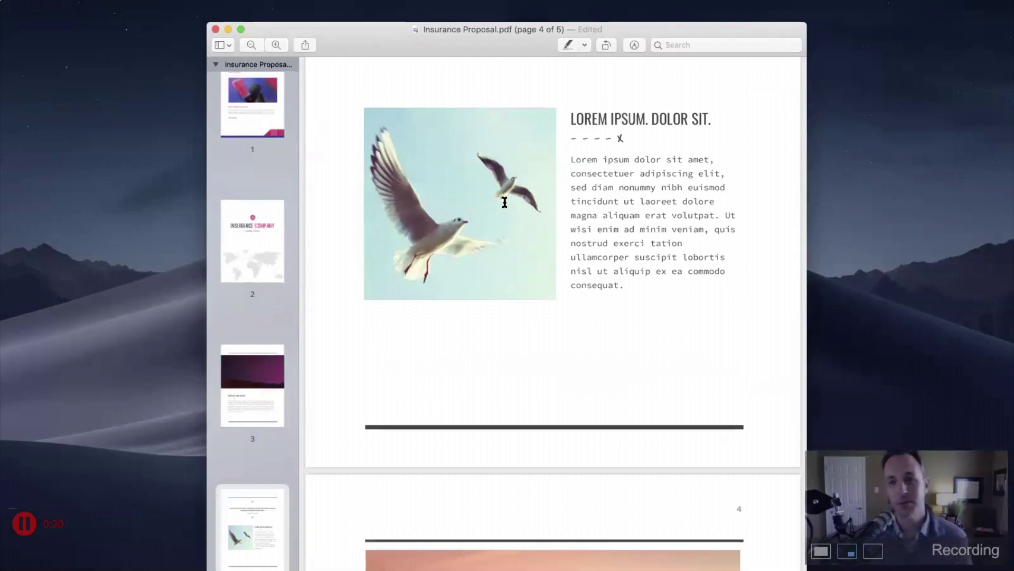
scroll(505, 203, "down", 11)
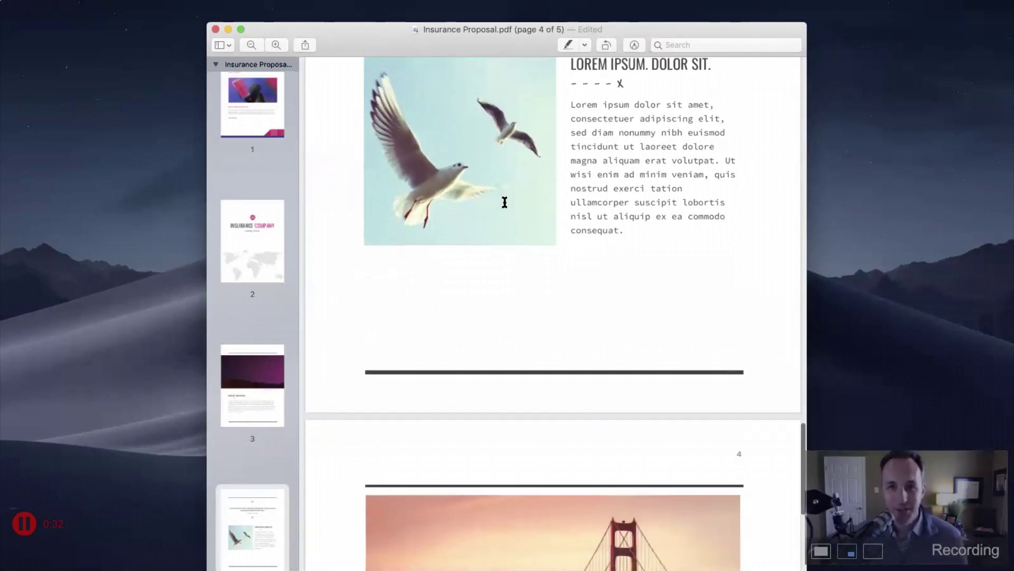
scroll(505, 202, "down", 6)
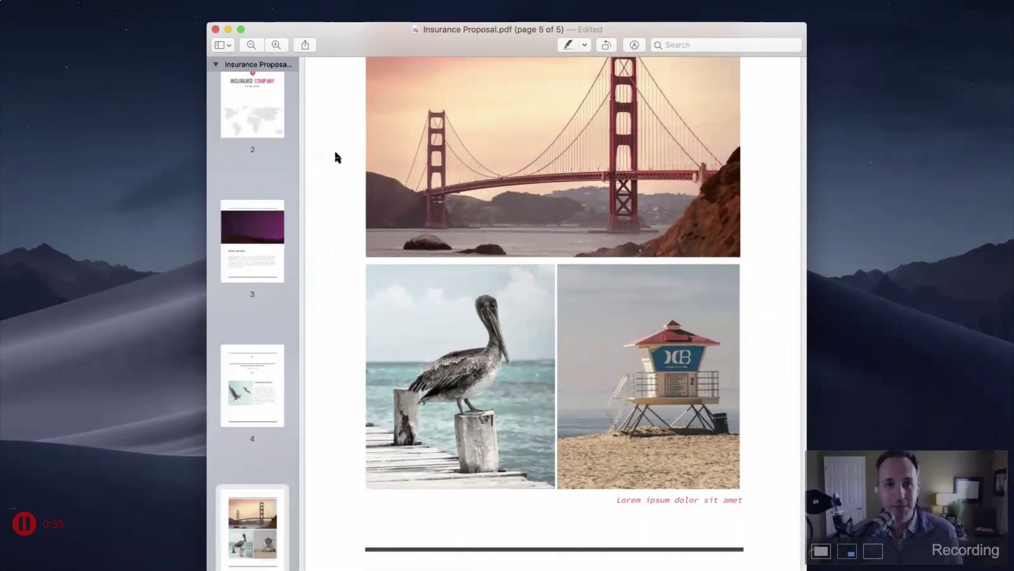
- Minimize the PDF, switch to Safari, and open the Home Insurance page under Personal Insurance on the F3 Agency site
left_click(228, 29)
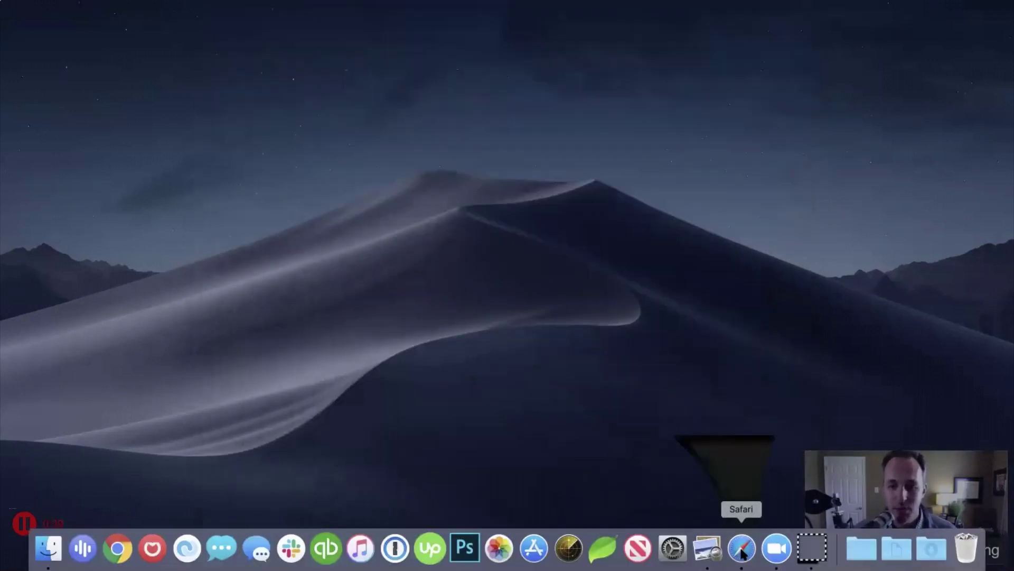
left_click(742, 549)
left_click(716, 48)
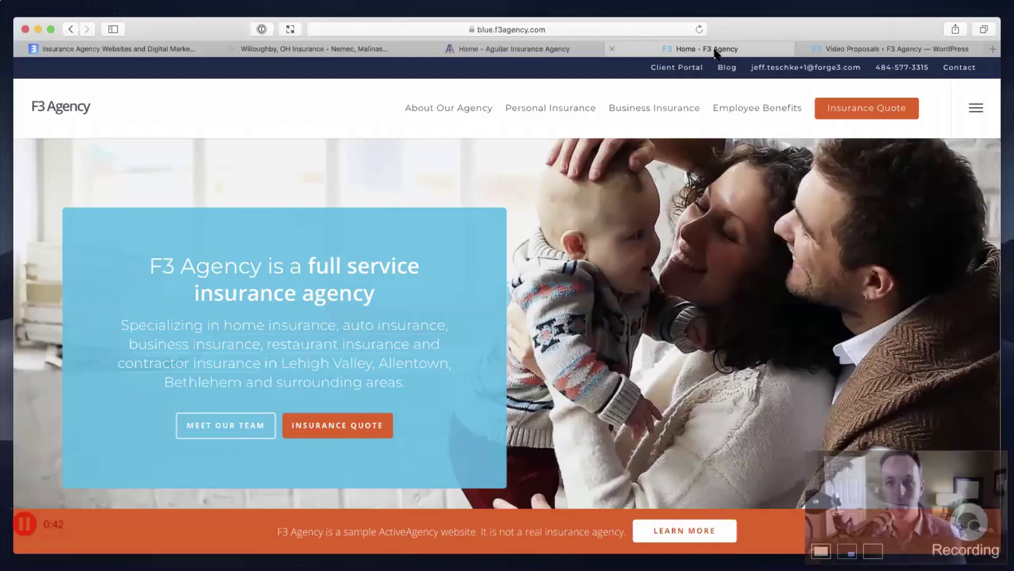
mouse_move(538, 111)
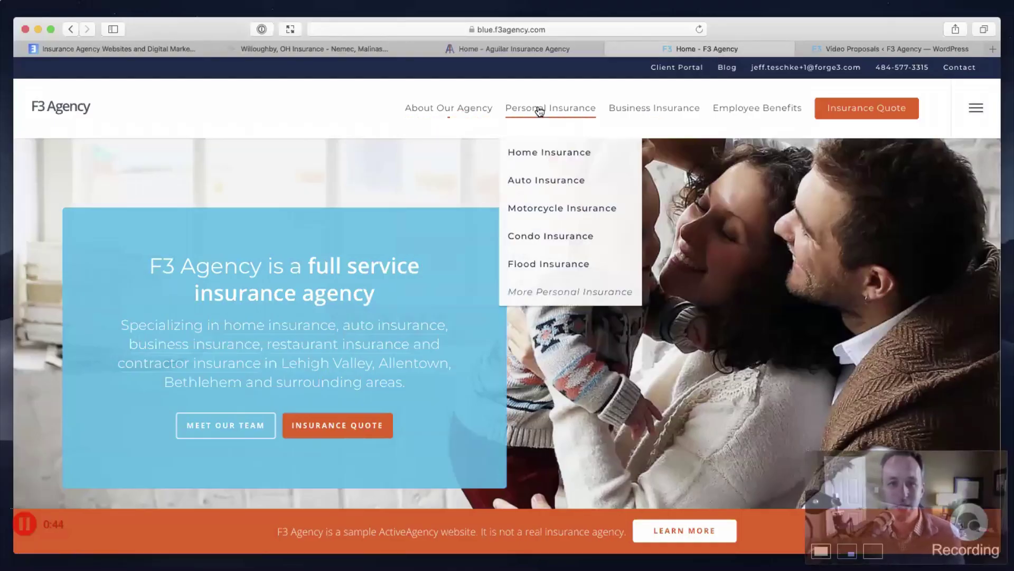
left_click(544, 152)
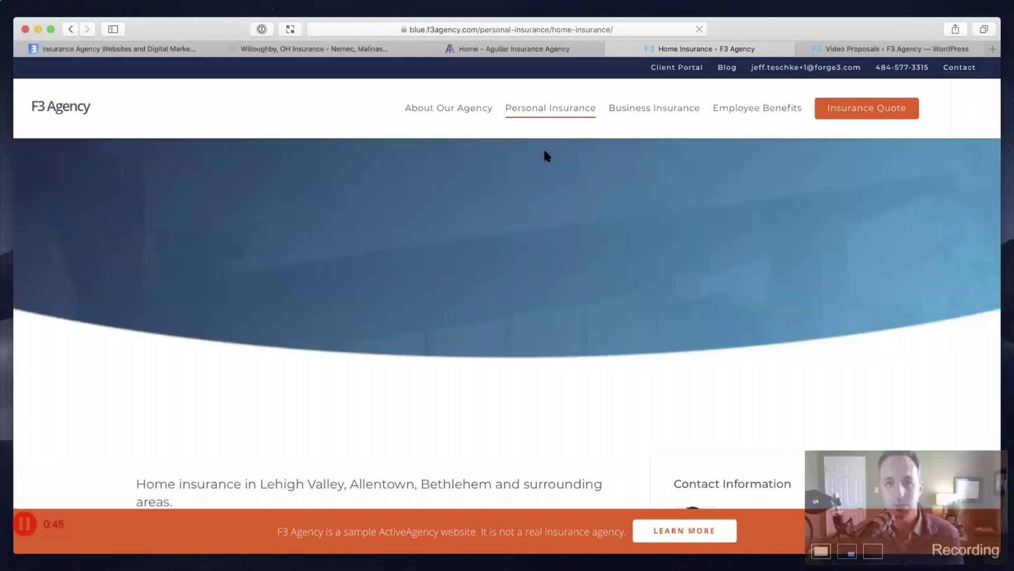
- View the Fire hotspot in the interactive house graphic on the Home Insurance page and close its popup
scroll(526, 328, "down", 5)
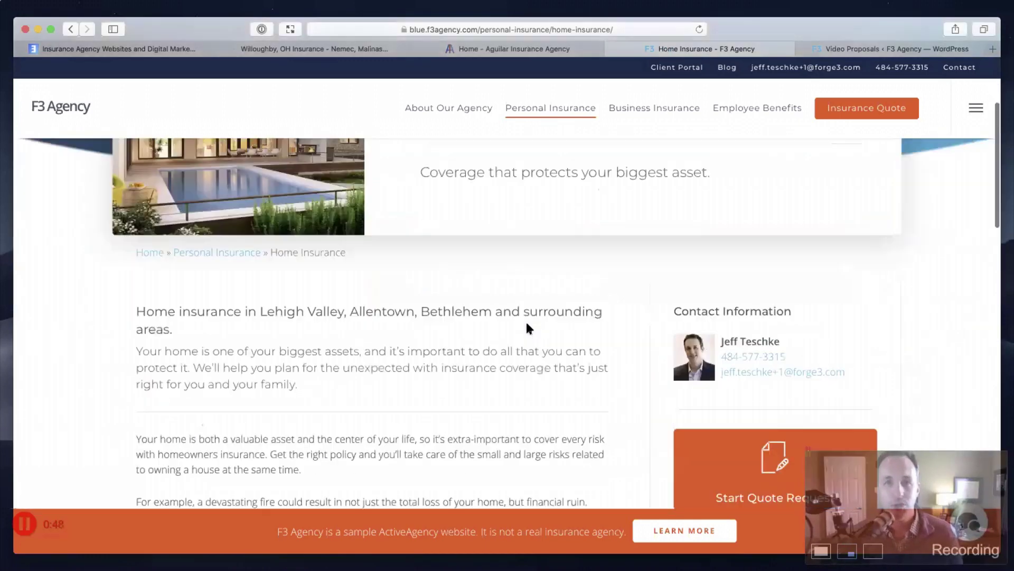
scroll(527, 327, "down", 10)
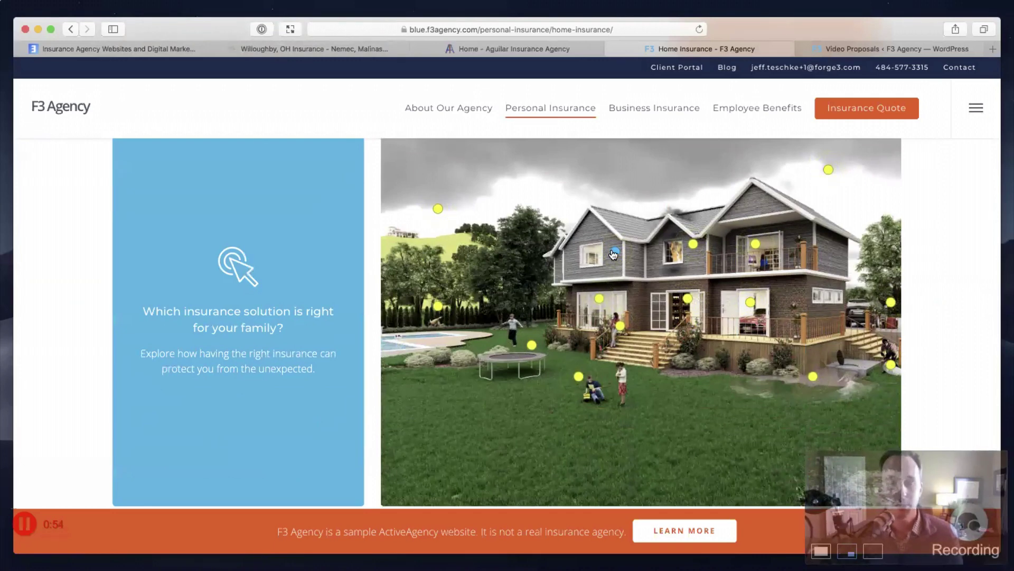
left_click(691, 245)
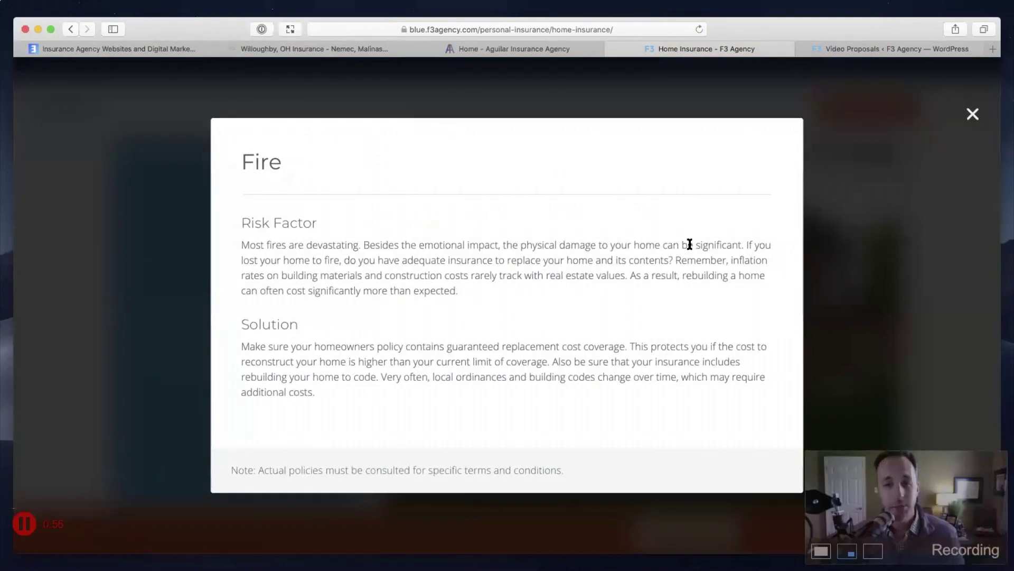
left_click(973, 114)
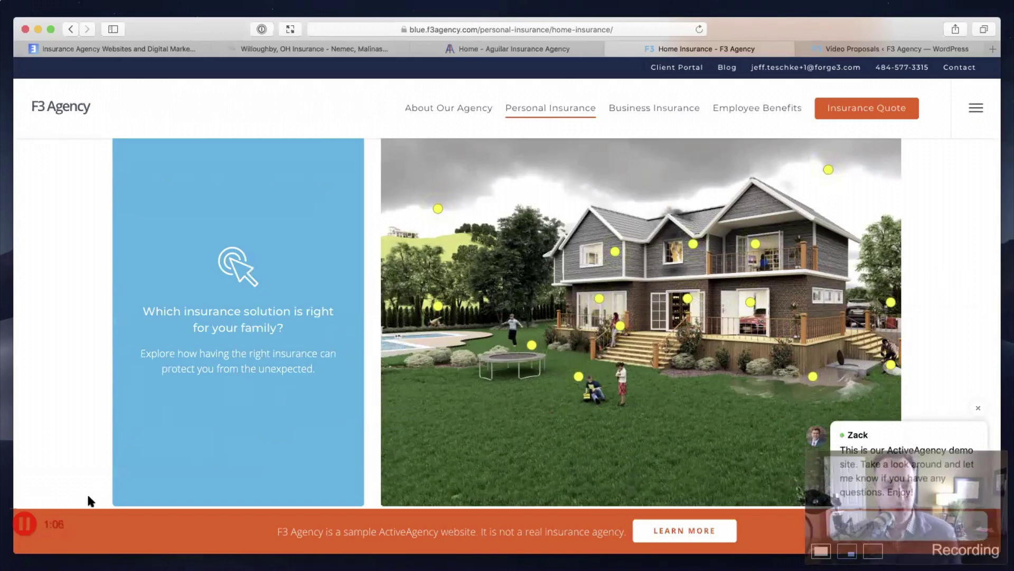
- Pause and finish the recording so it opens for upload, and minimize the browser window behind the Screen Recorder
left_click(22, 521)
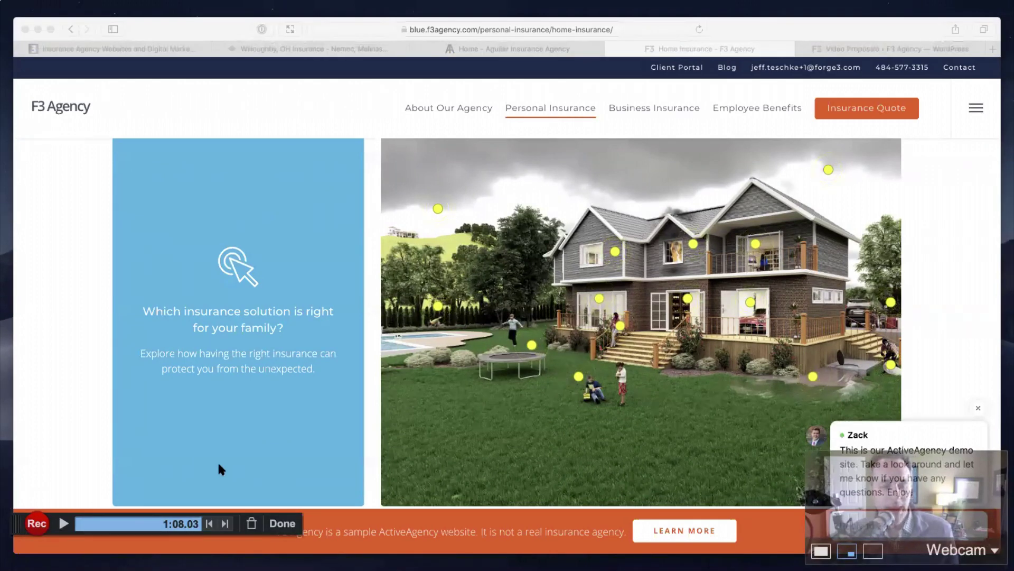
left_click(282, 523)
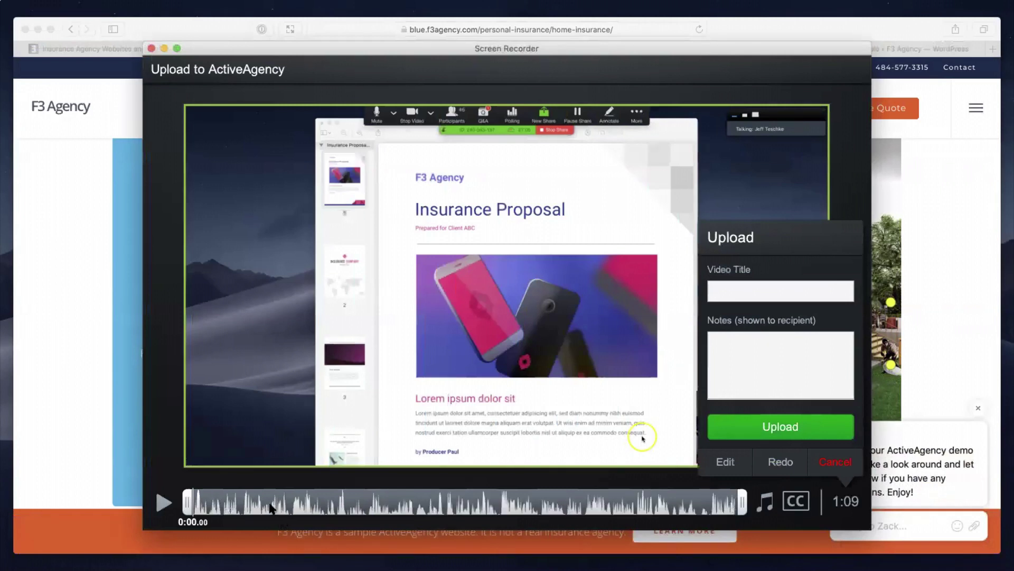
left_click(37, 29)
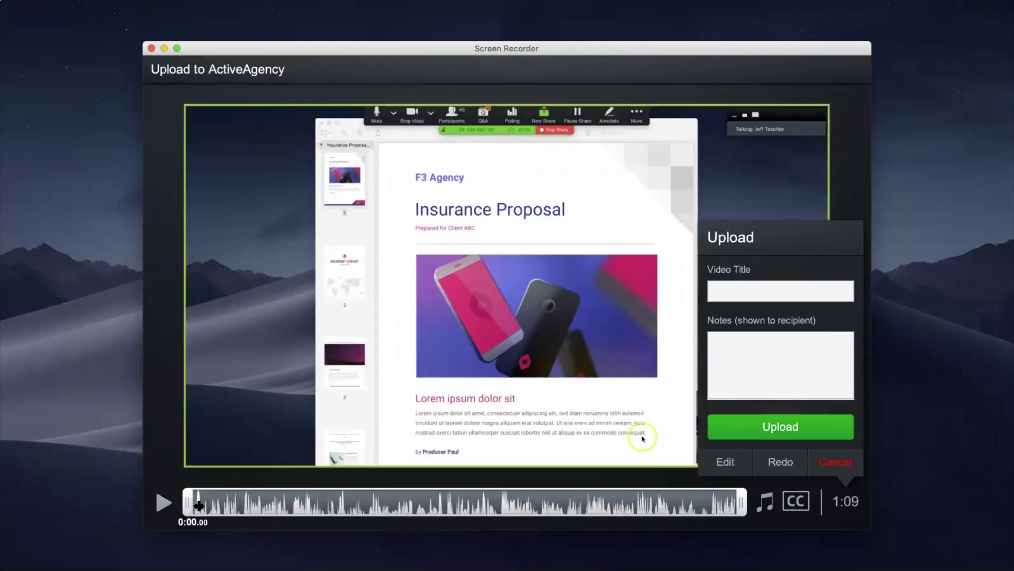
left_click_drag(198, 506, 188, 504)
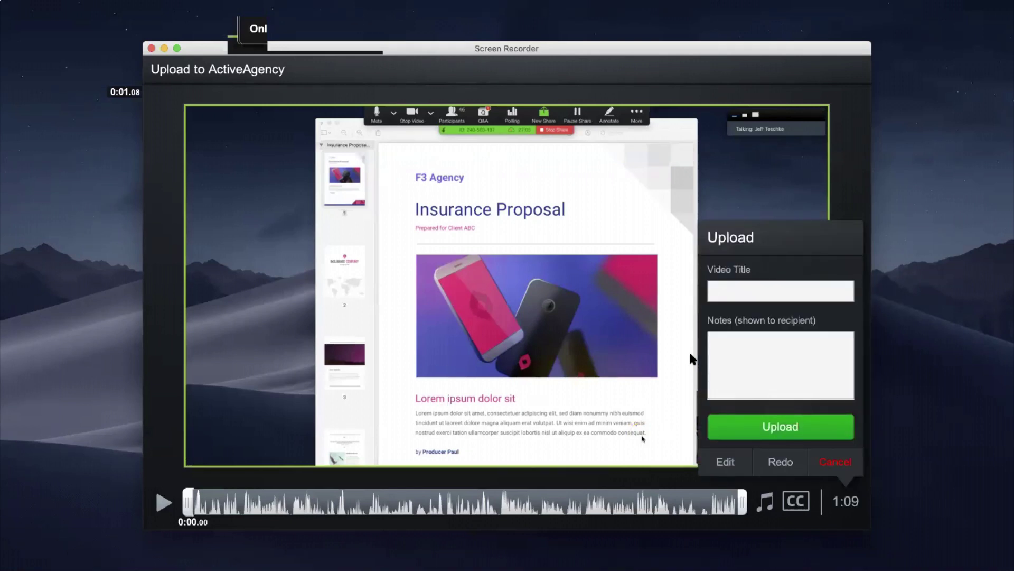
- Title the recorded video "Video Proposals Demo!"
left_click(717, 287)
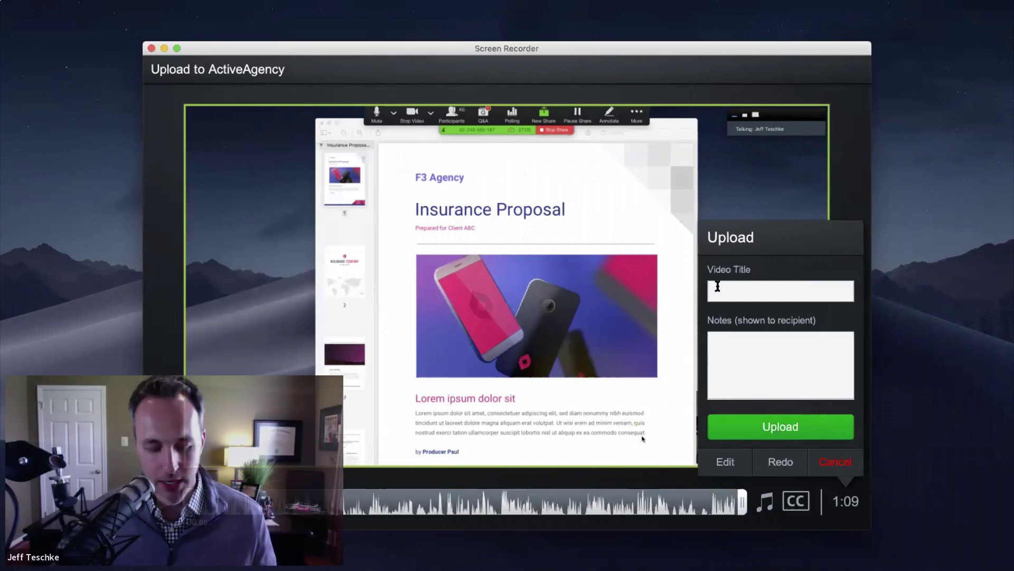
type("Video ")
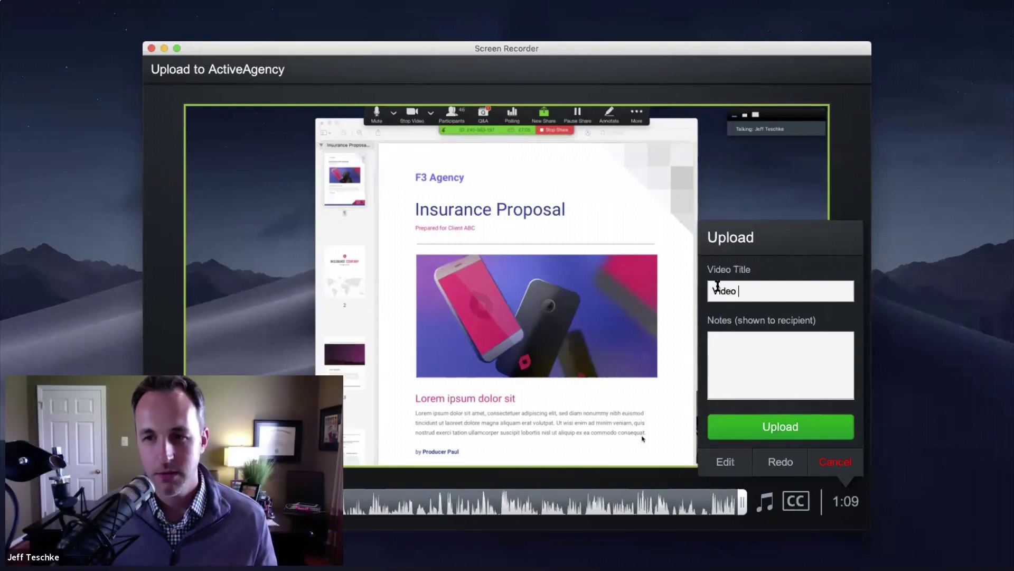
type("Proposals")
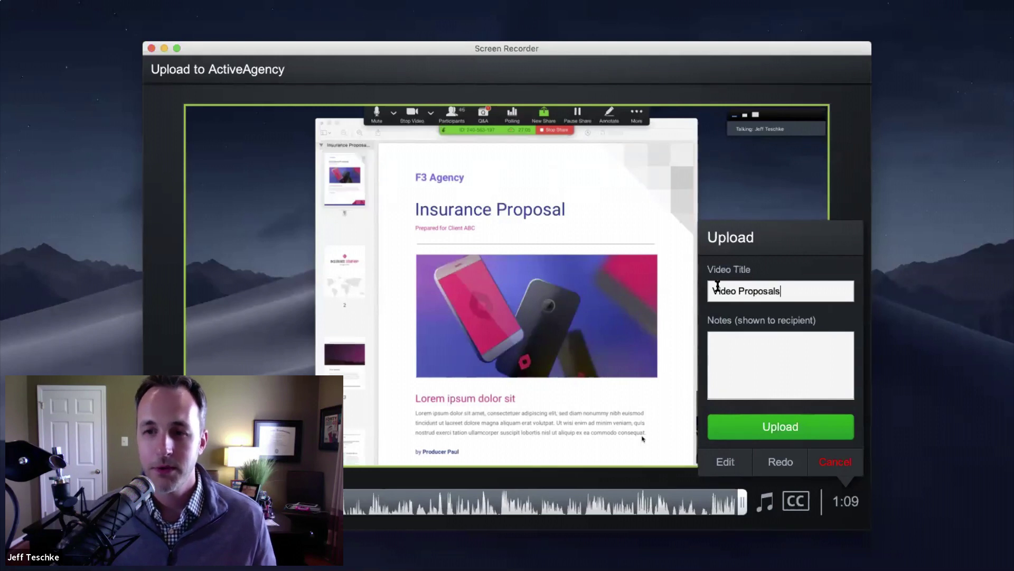
type(" Demo!")
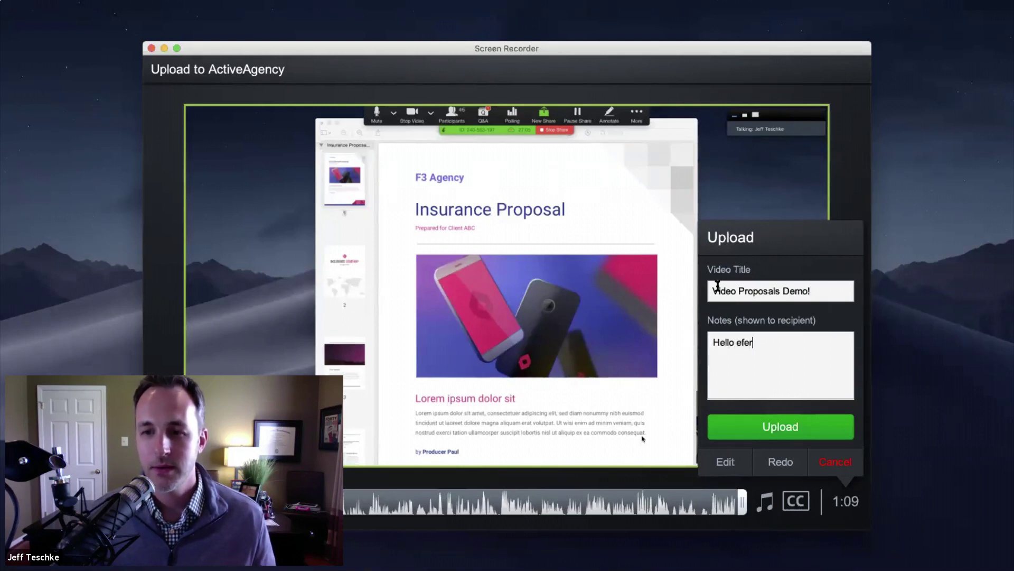
- Complete the recipient note as "Hello everyone!", upload the video to ActiveAgency, and close the upload confirmation
key("BackSpace")
key("BackSpace")
key("BackSpace")
type("veryone!")
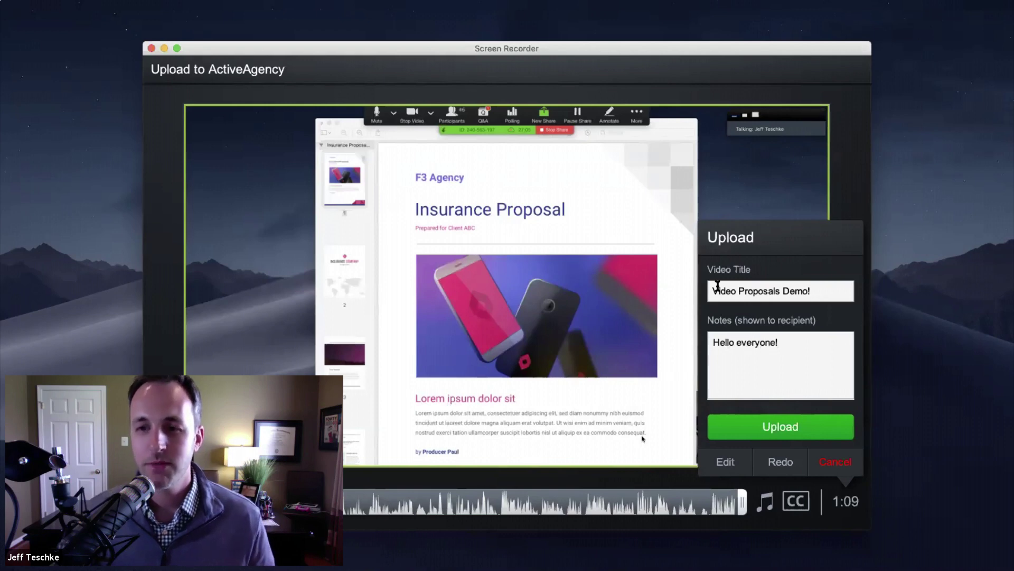
left_click(776, 426)
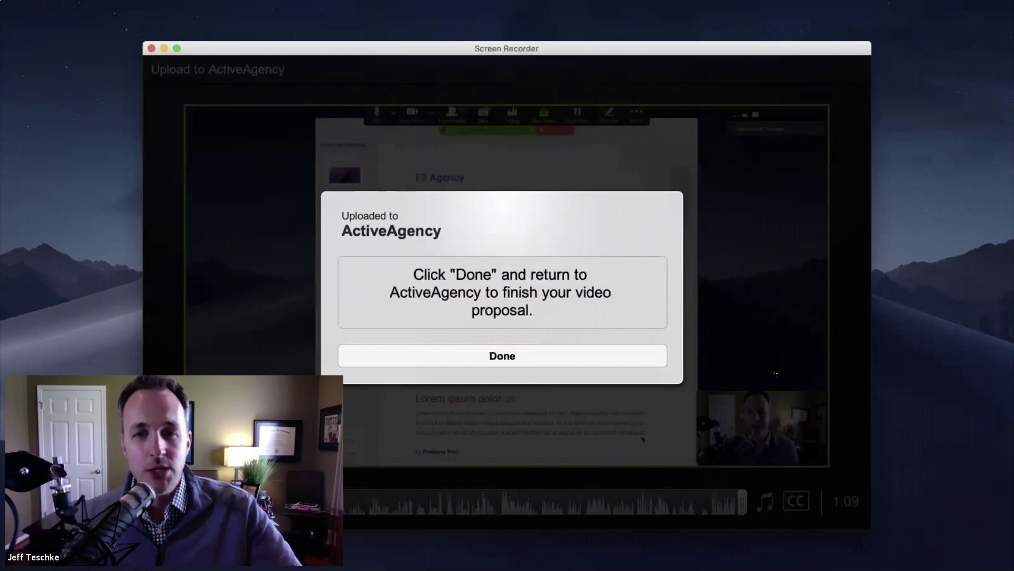
left_click(555, 357)
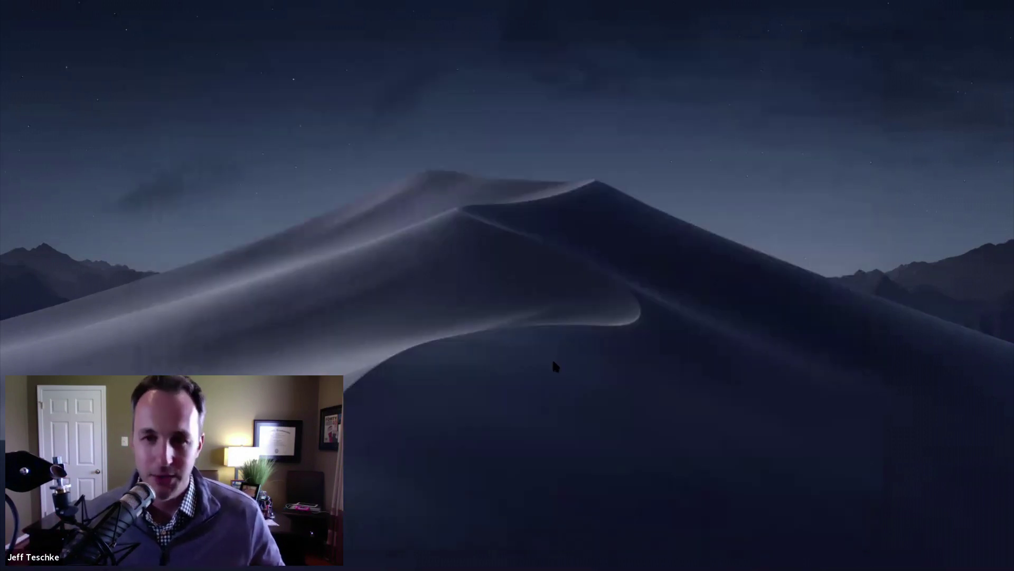
- Switch to Safari and bring up the Video Proposals admin page with the sharing details of the uploaded proposal
mouse_move(586, 567)
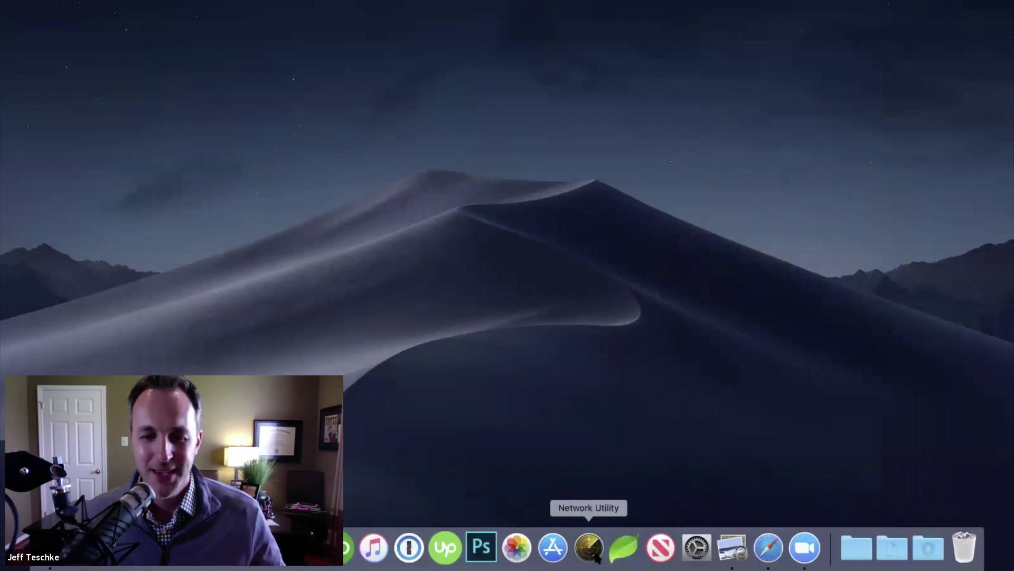
left_click(769, 547)
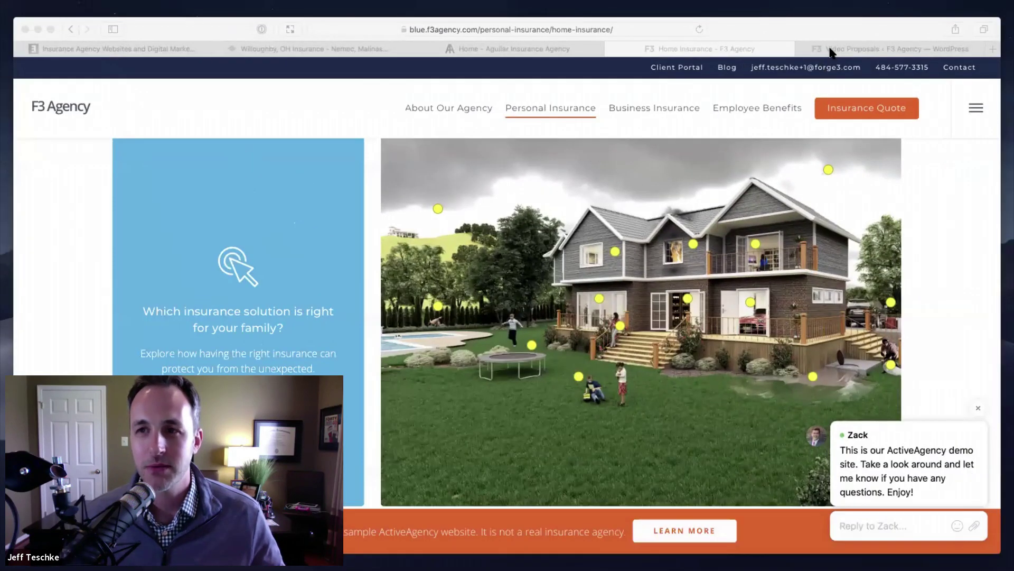
left_click(831, 49)
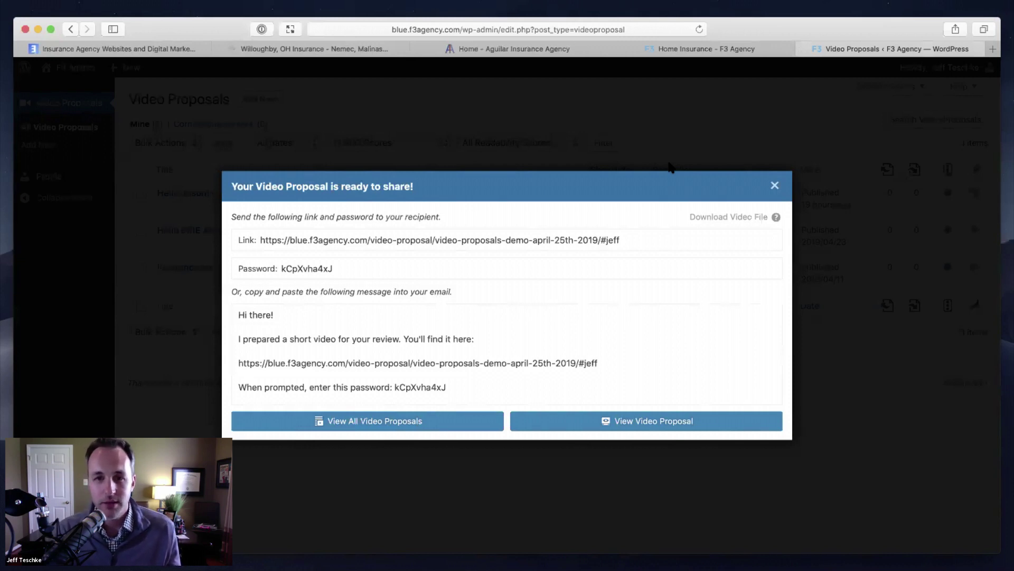
- Examine the proposal's share link, password, ready-made email message and video download option, highlighting the password and the end of the link
left_click(406, 240)
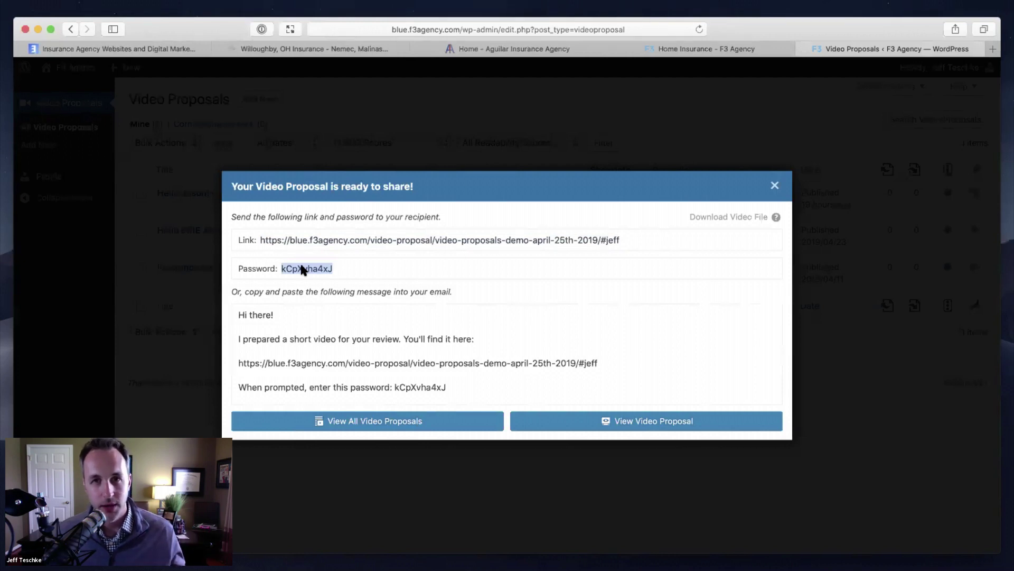
left_click(279, 333)
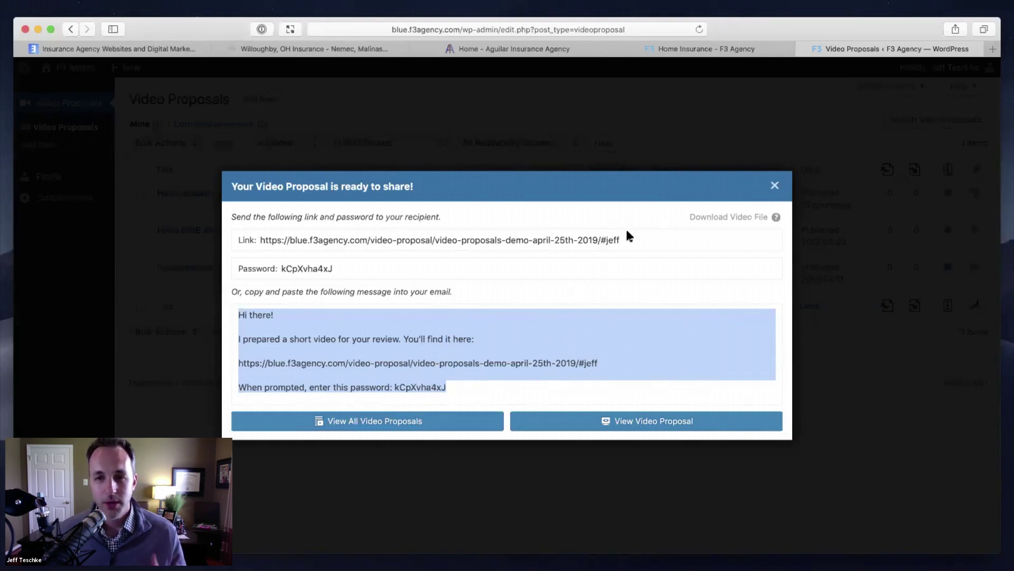
left_click(634, 214)
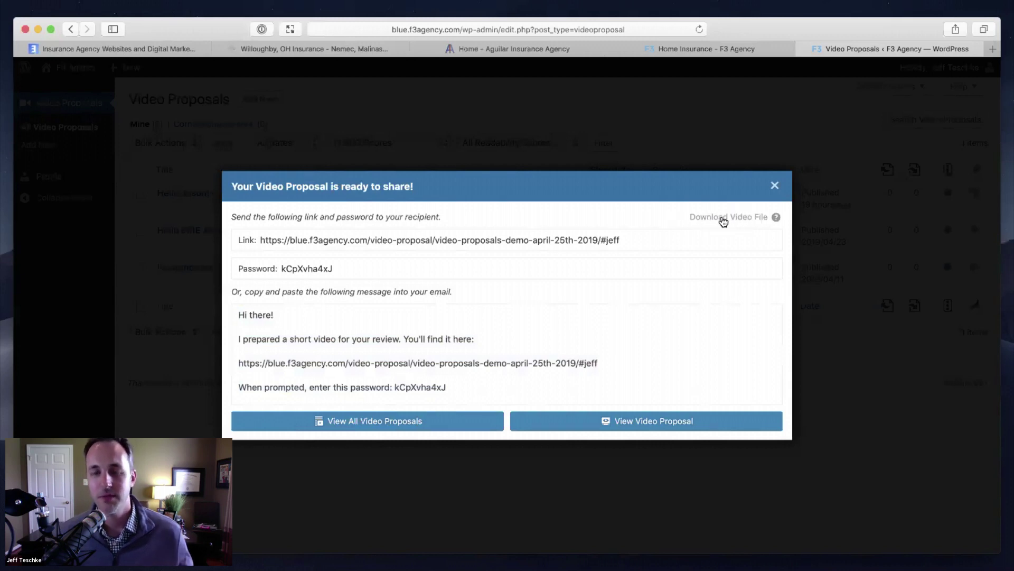
mouse_move(777, 219)
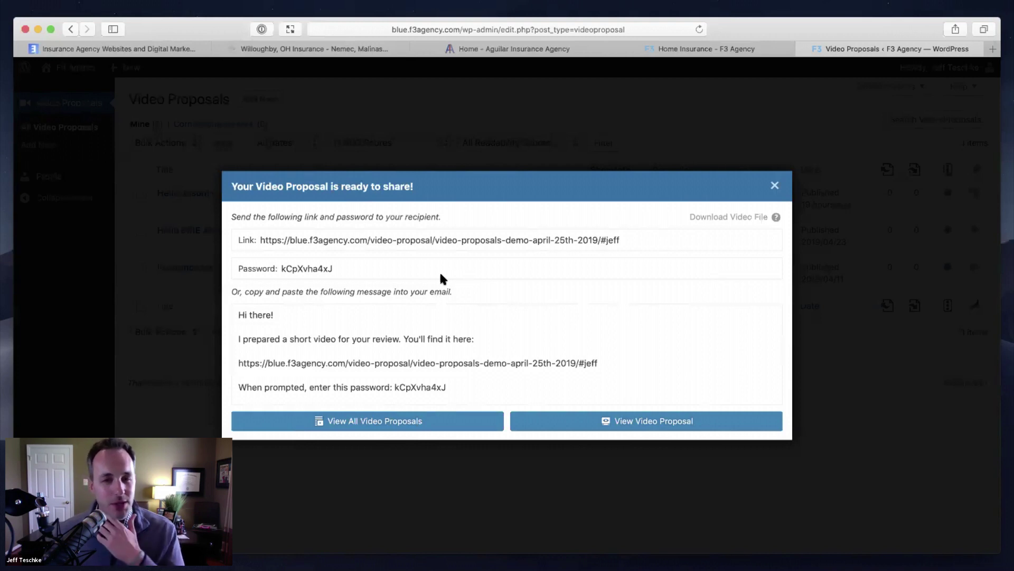
double_click(314, 271)
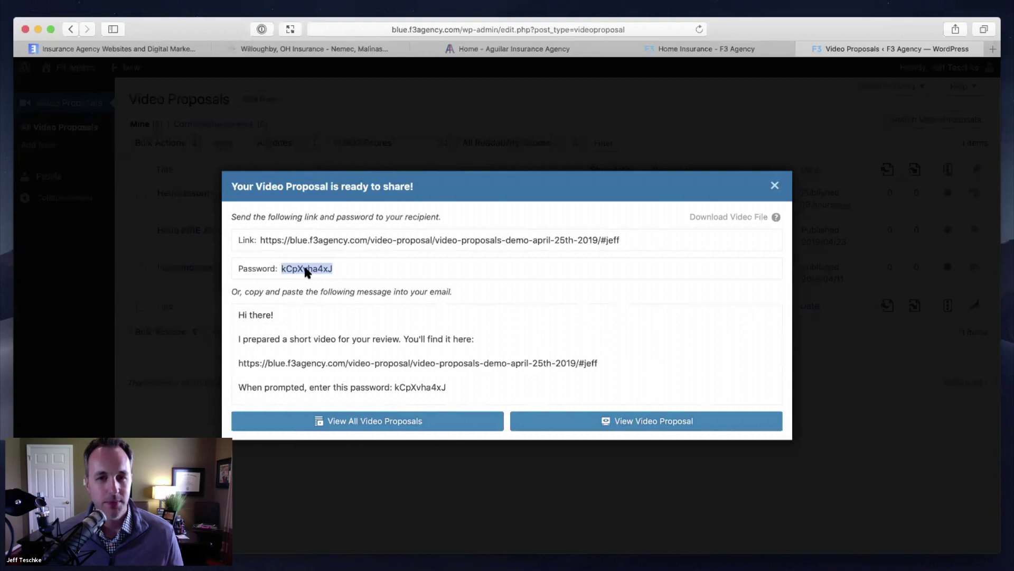
left_click_drag(603, 241, 620, 241)
left_click(608, 240)
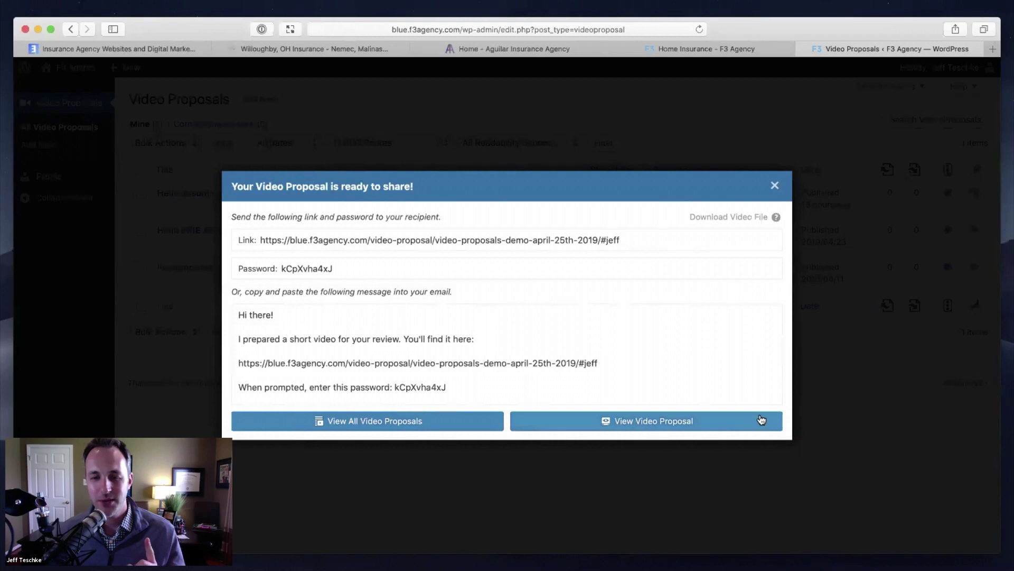
- Open the video proposal's page, submit the access password to unlock it, and dismiss the 1Password and Safari save prompts
left_click(729, 420)
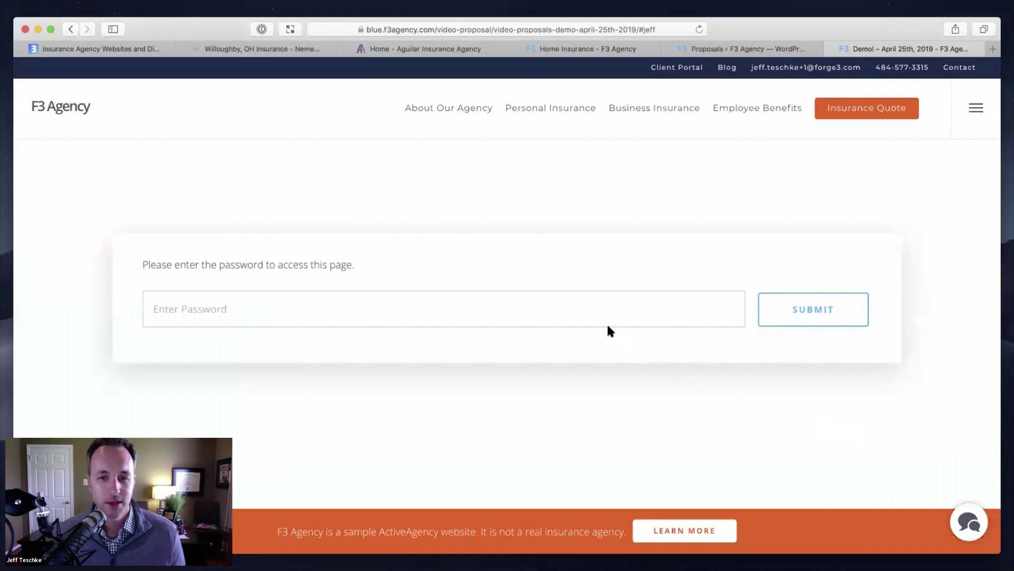
left_click(597, 311)
key("Down")
key("Return")
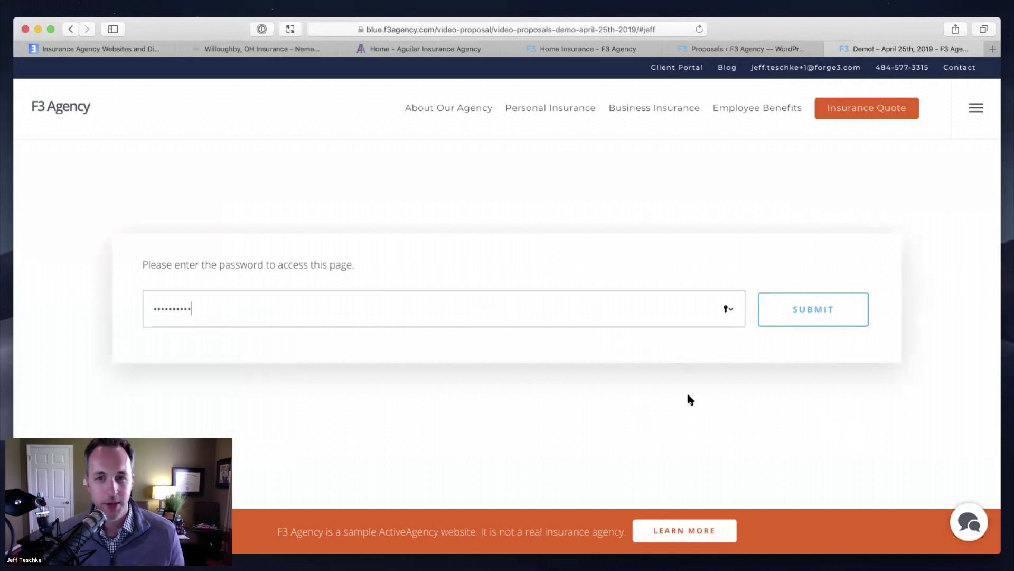
left_click(822, 309)
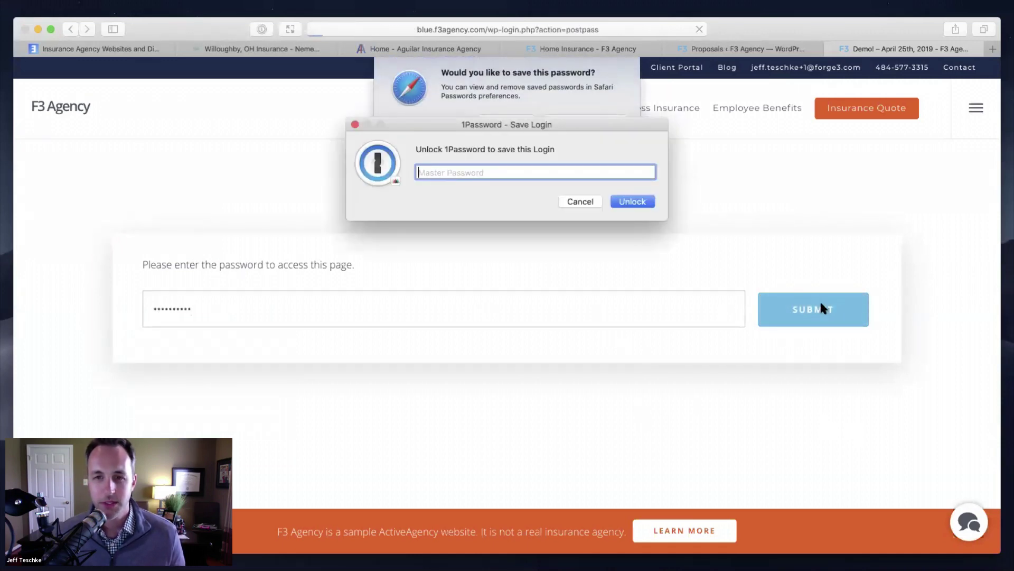
left_click(590, 204)
left_click(508, 120)
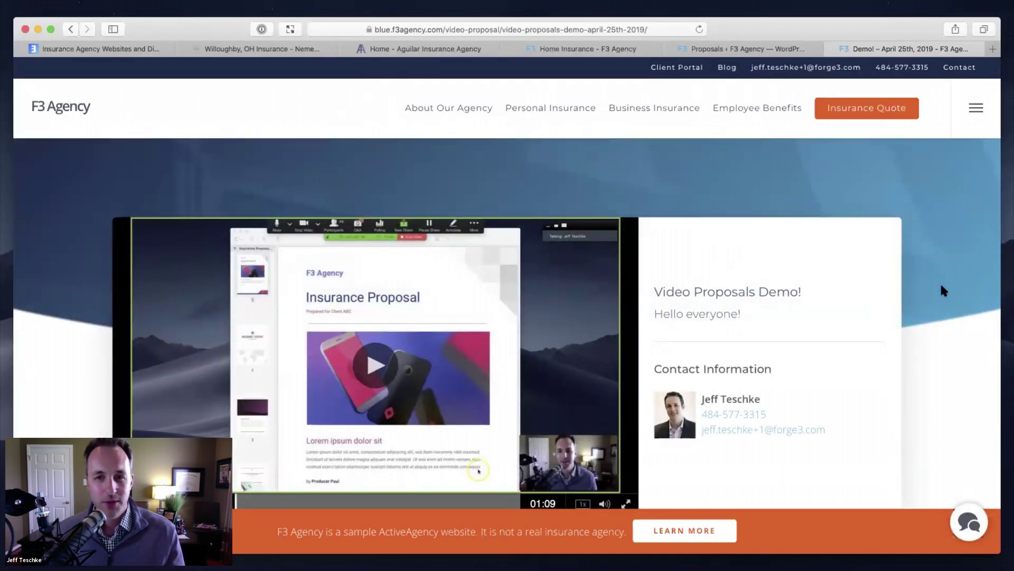
- Play the proposal video with its sound muted and highlight the Contact Information block beside it
scroll(941, 287, "down", 2)
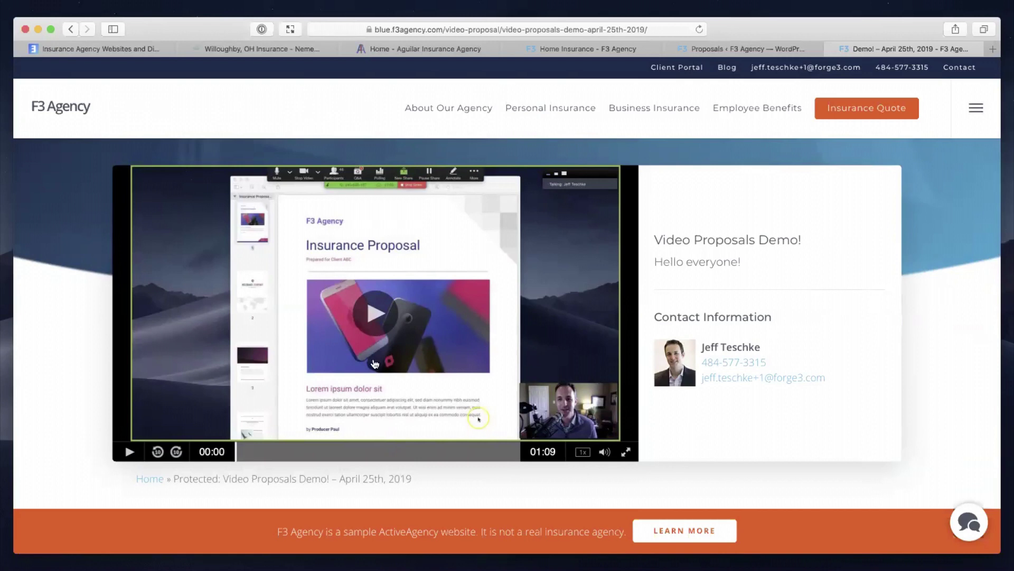
left_click(376, 312)
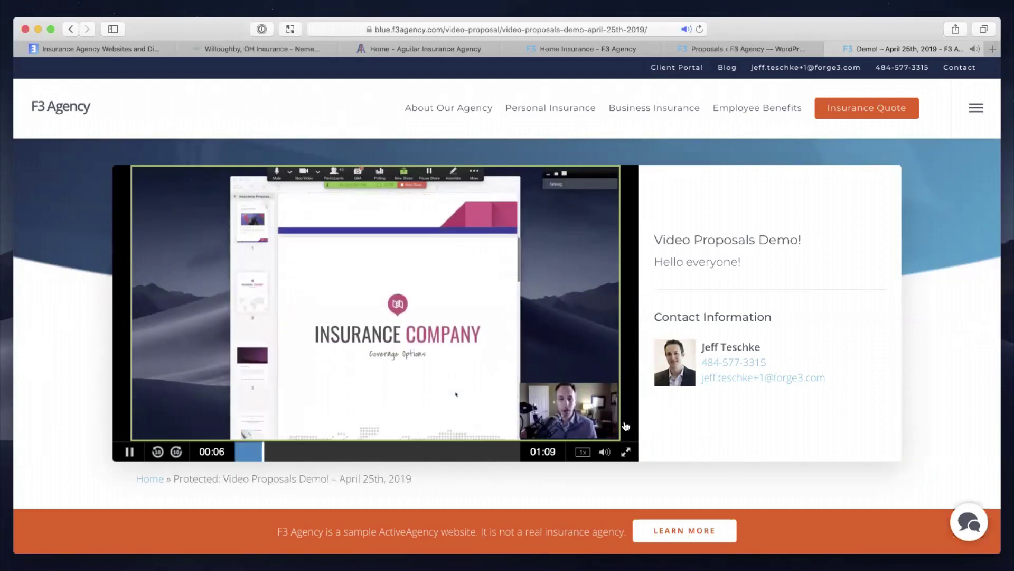
left_click(605, 451)
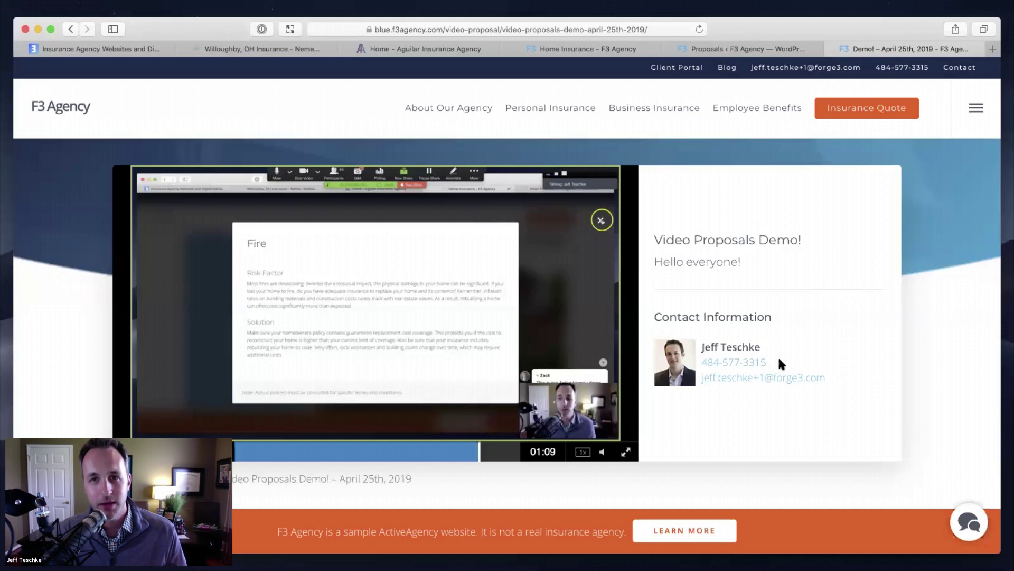
left_click_drag(655, 317, 828, 386)
left_click(742, 317)
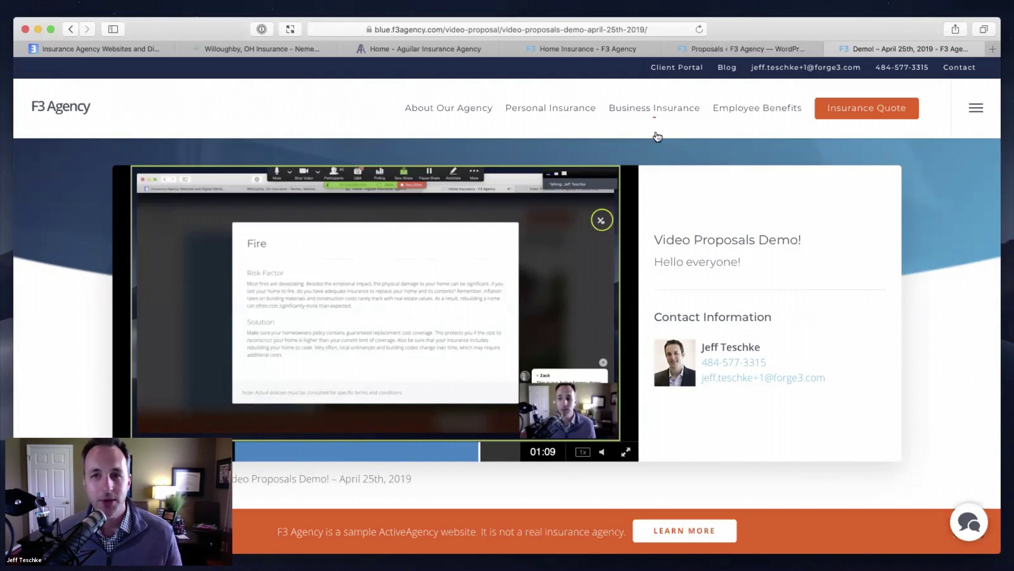
- Open the Meet Our Team page and look over its team members and the Contact Information block
mouse_move(462, 115)
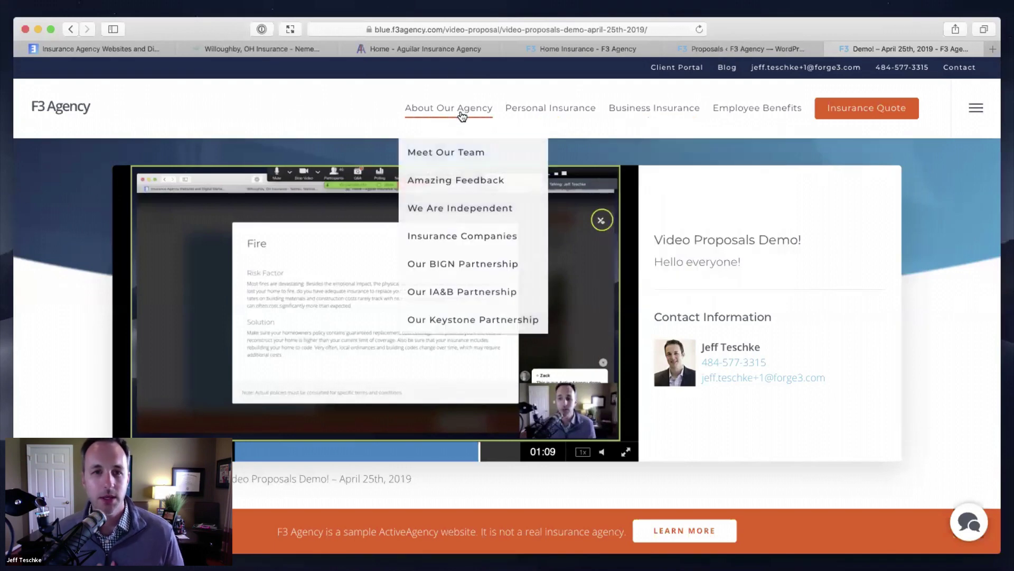
left_click(456, 152)
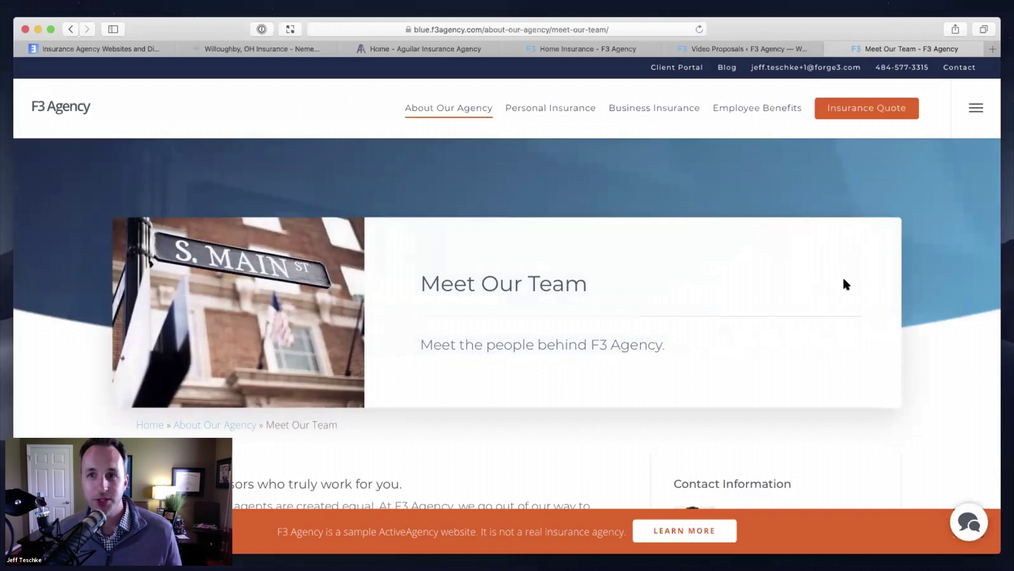
scroll(846, 284, "down", 1)
scroll(844, 280, "down", 5)
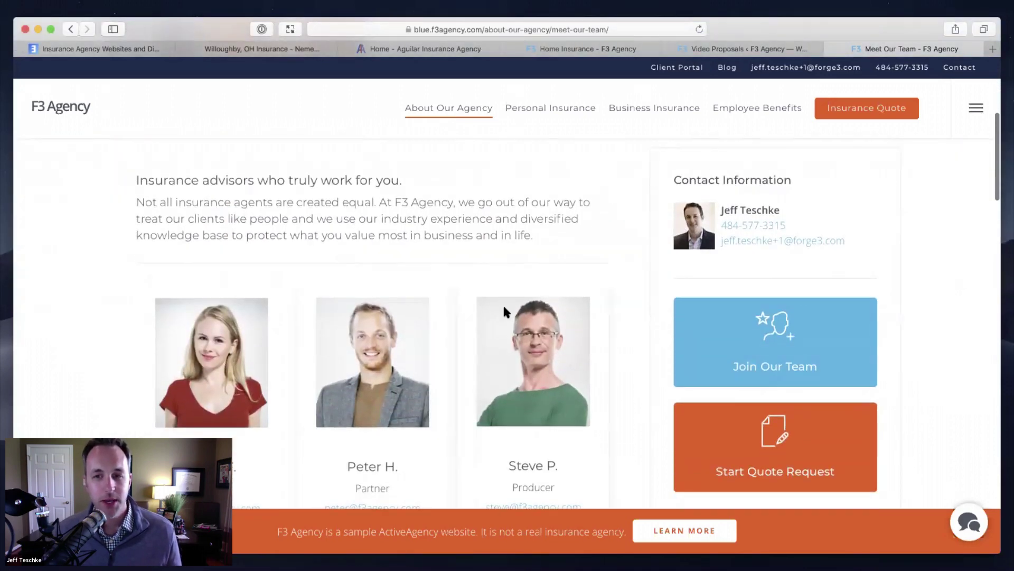
scroll(607, 296, "up", 2)
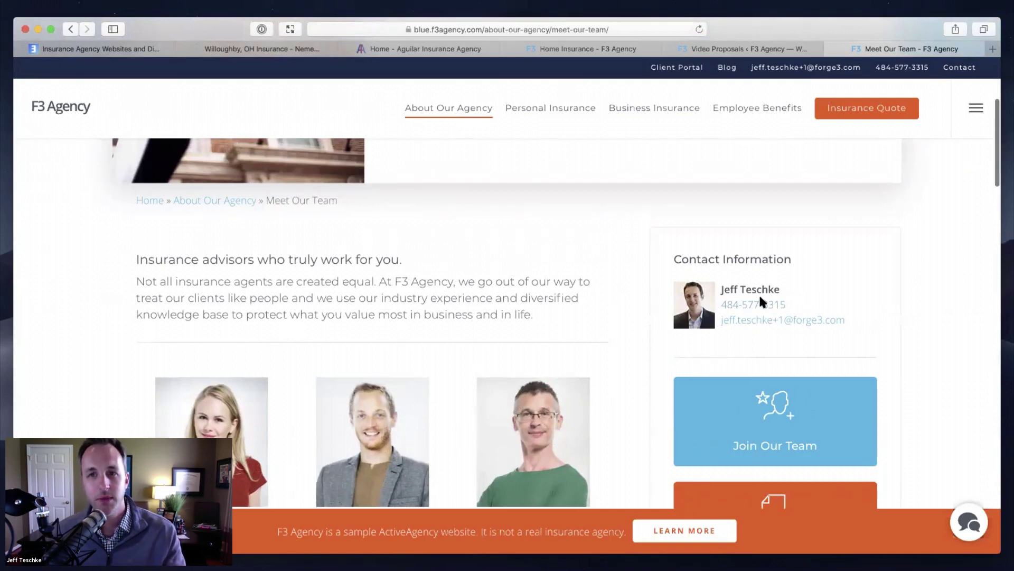
scroll(760, 296, "up", 5)
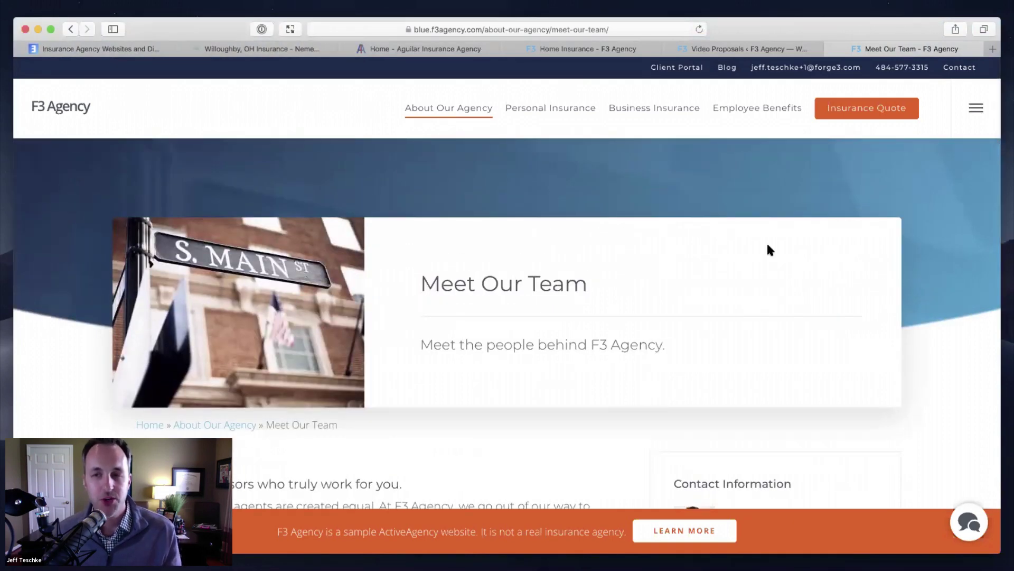
- Open the Insurance Quote page and look over its introduction, quote options and contact details
left_click(863, 109)
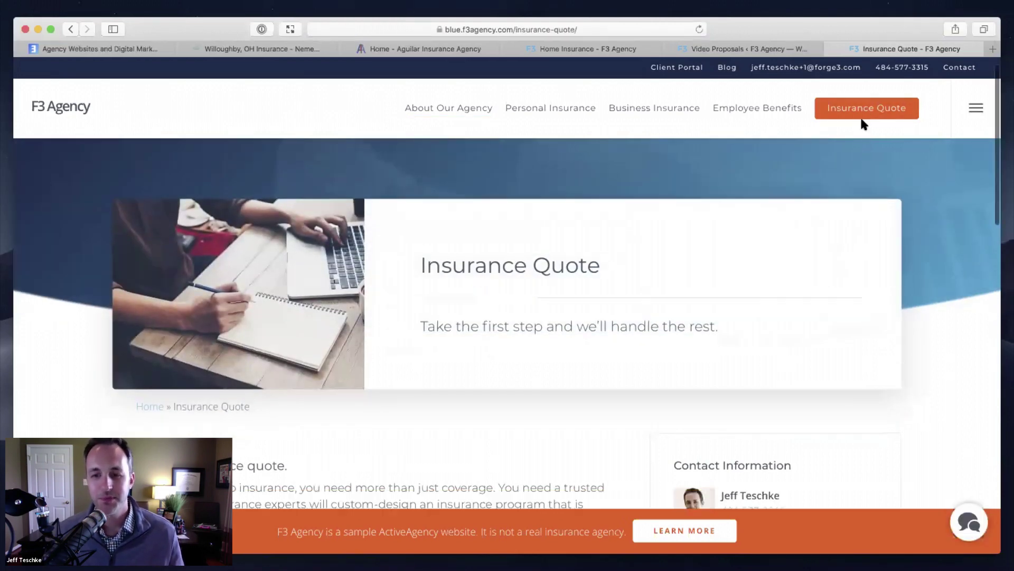
scroll(862, 124, "down", 5)
scroll(692, 211, "up", 5)
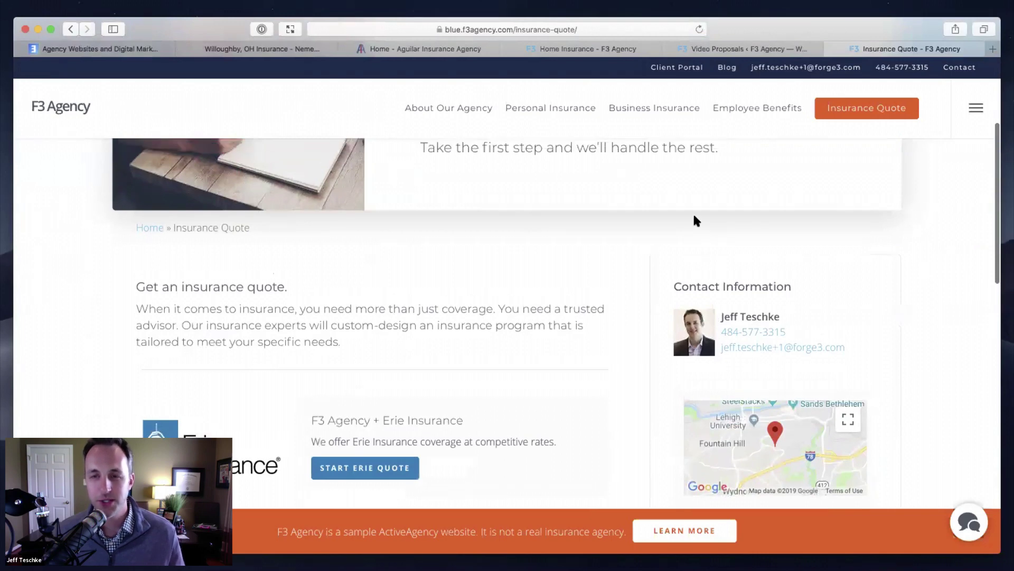
- Open the Client Portal page and look through its service options from Report Claim to Policy Review
left_click(675, 69)
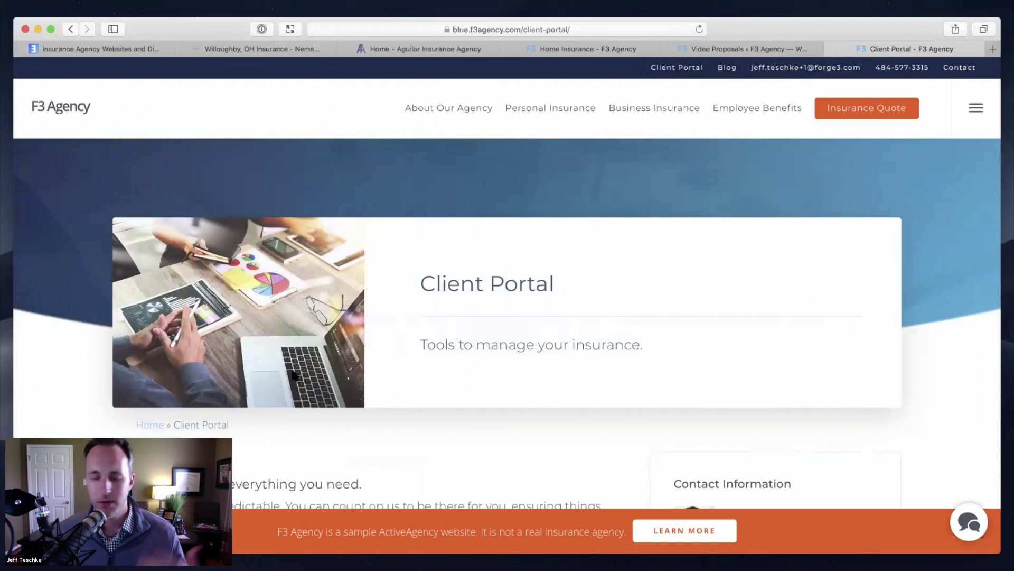
scroll(294, 374, "down", 5)
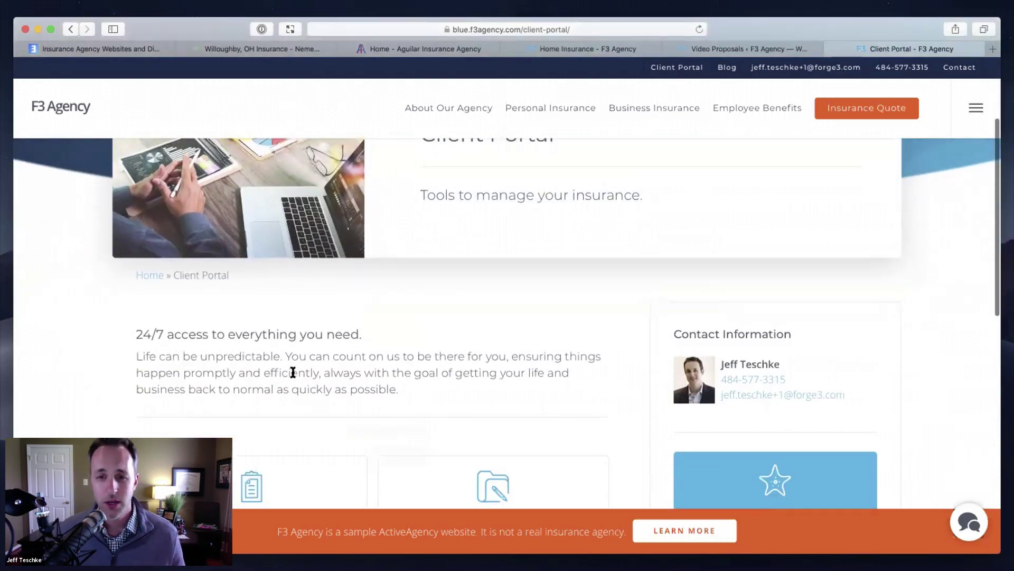
scroll(293, 373, "down", 1)
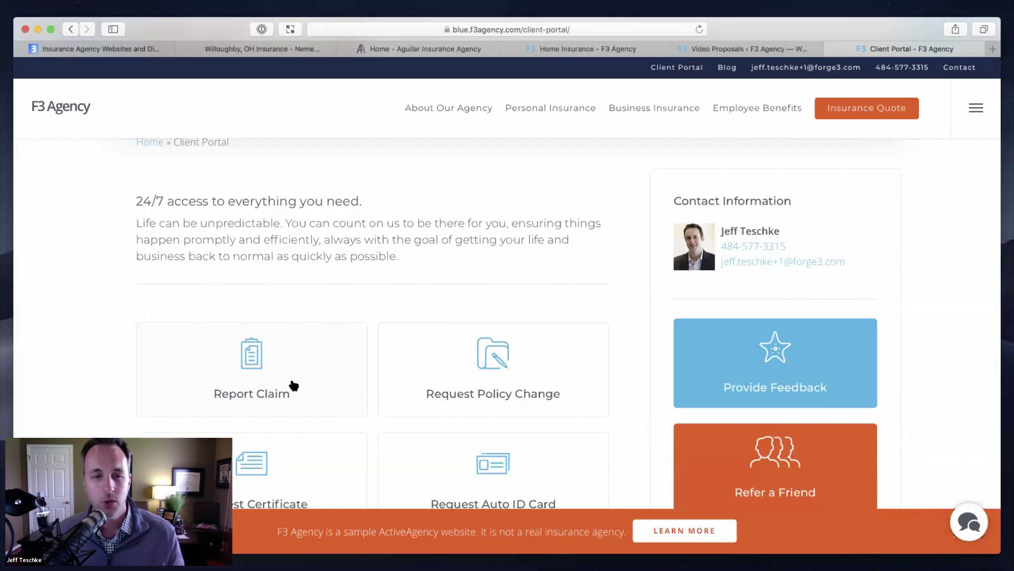
scroll(108, 346, "down", 4)
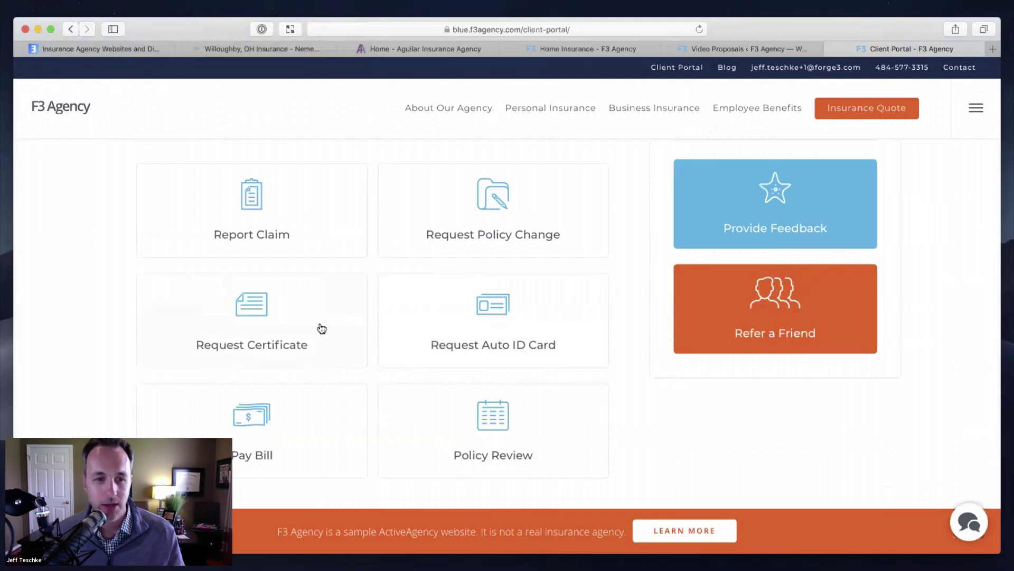
- Open the Policy Review page from the Client Portal and view the first step of its form
left_click(477, 429)
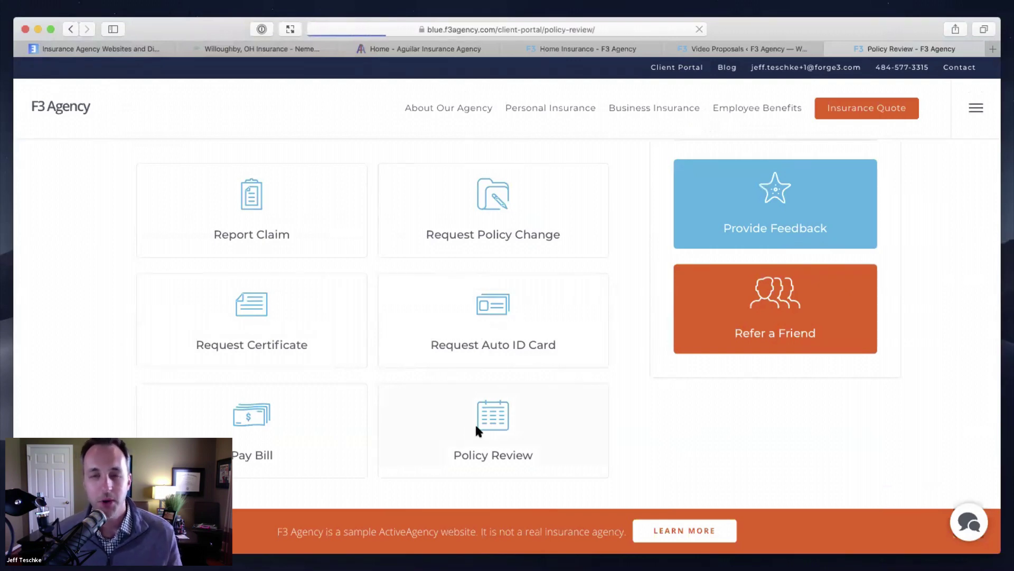
scroll(496, 374, "down", 6)
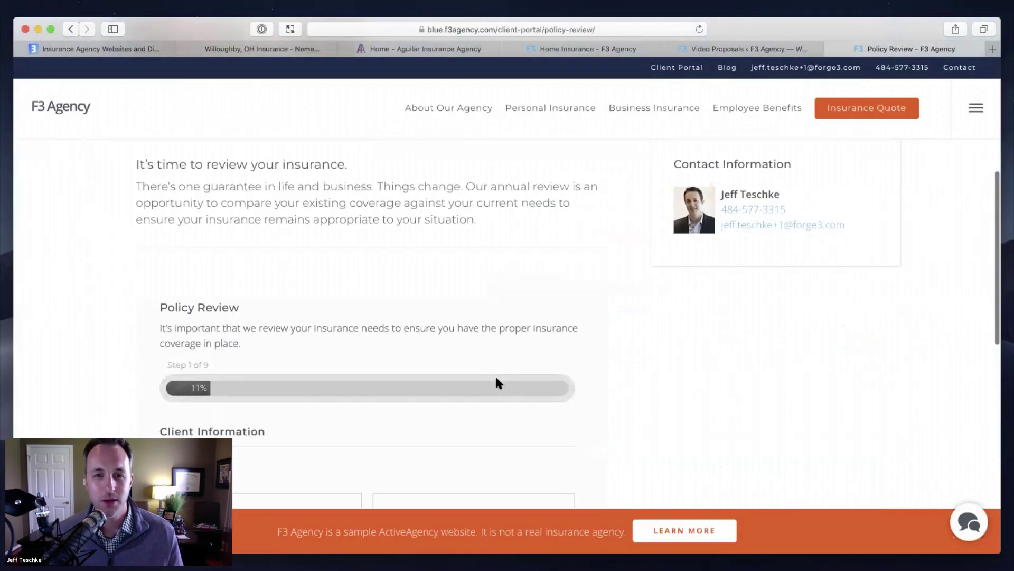
scroll(495, 375, "down", 2)
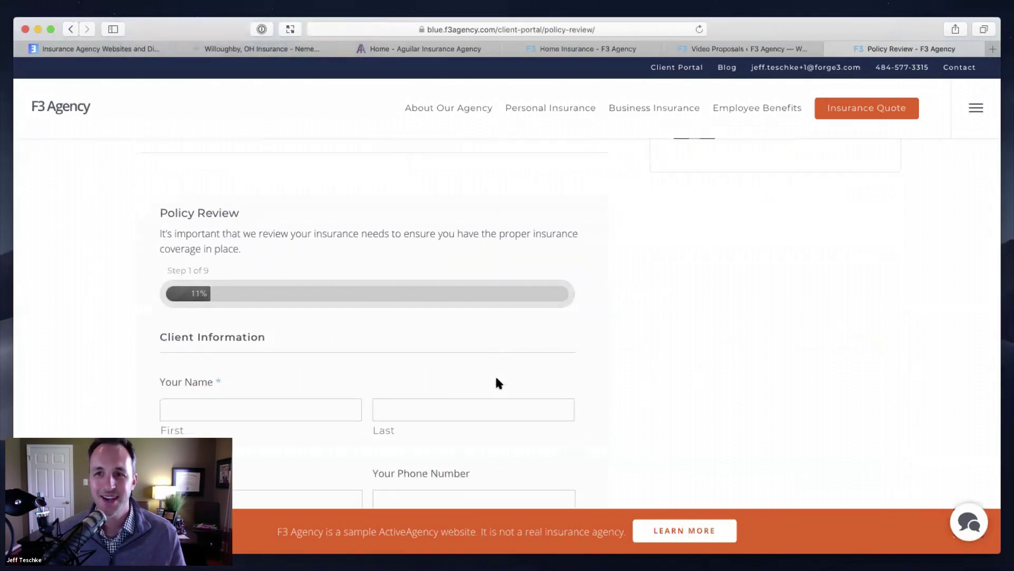
scroll(592, 279, "up", 8)
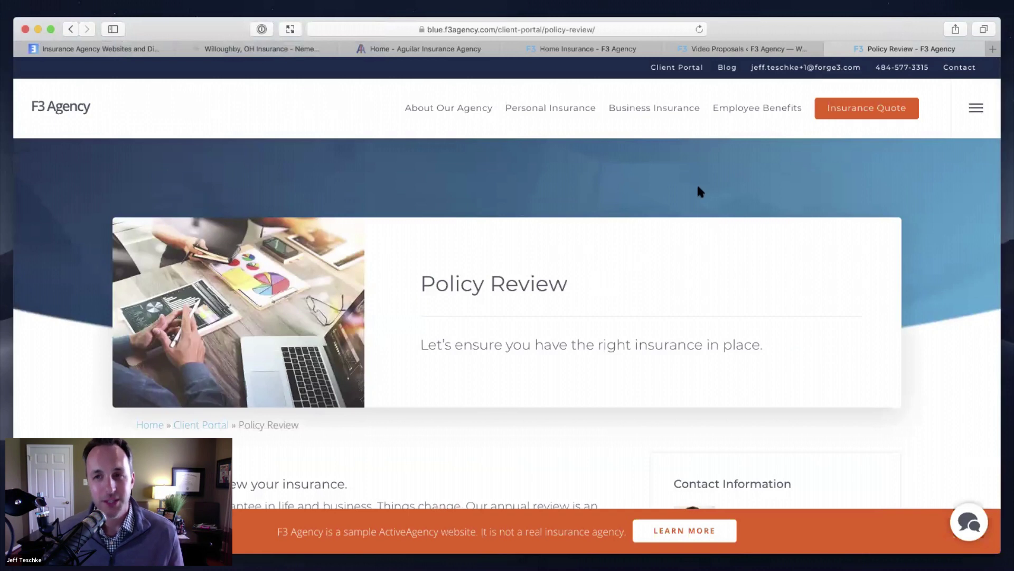
- Return to the Video Proposals admin list, close the sharing dialog, and show the sharing info for "Video Proposals Demo! – April 25th, 2019"
left_click(763, 51)
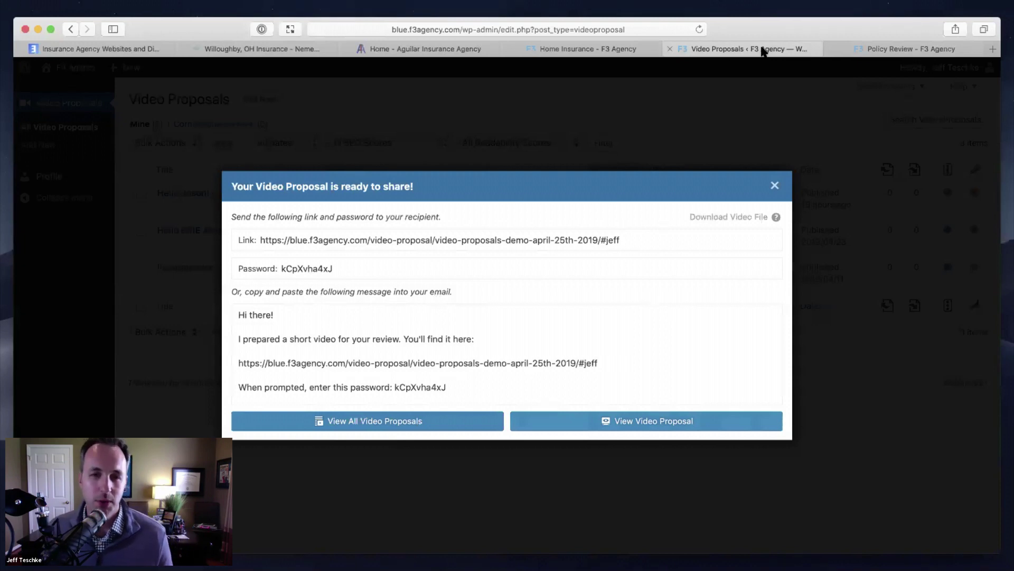
left_click(775, 187)
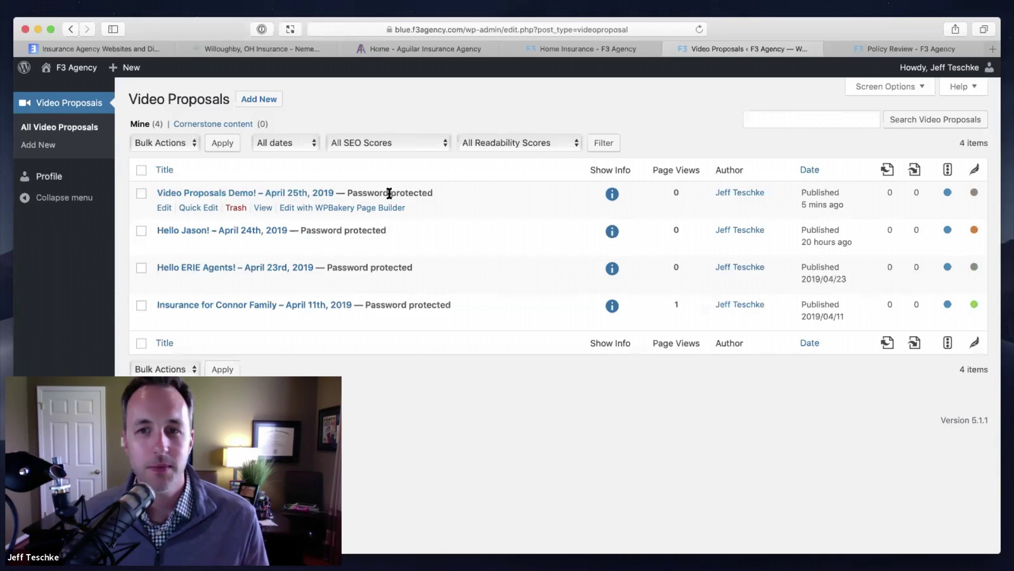
left_click(611, 195)
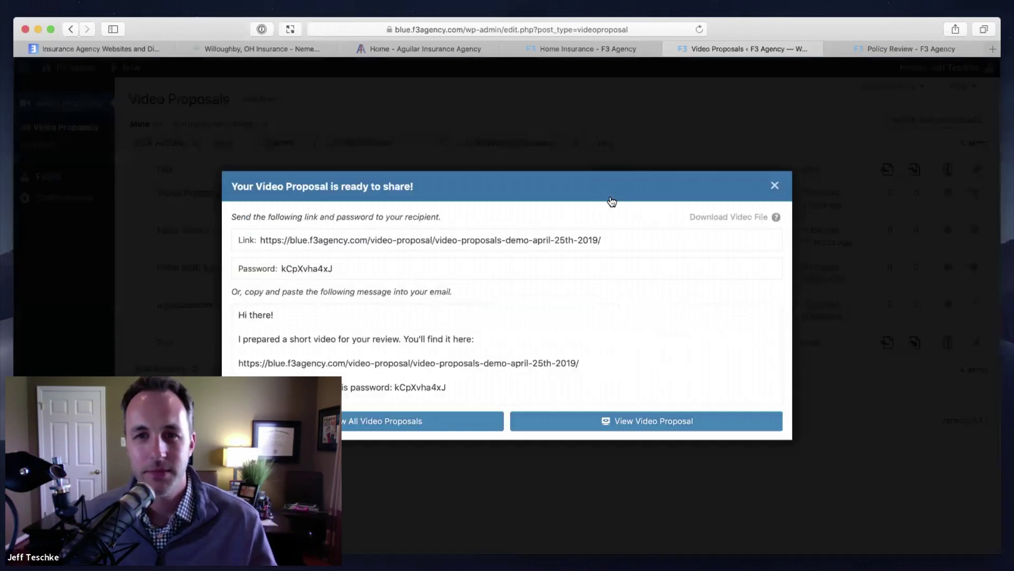
- Close the sharing dialog, open "Video Proposals Demo! – April 25th, 2019" for editing, and look over its page builder layout
left_click(775, 186)
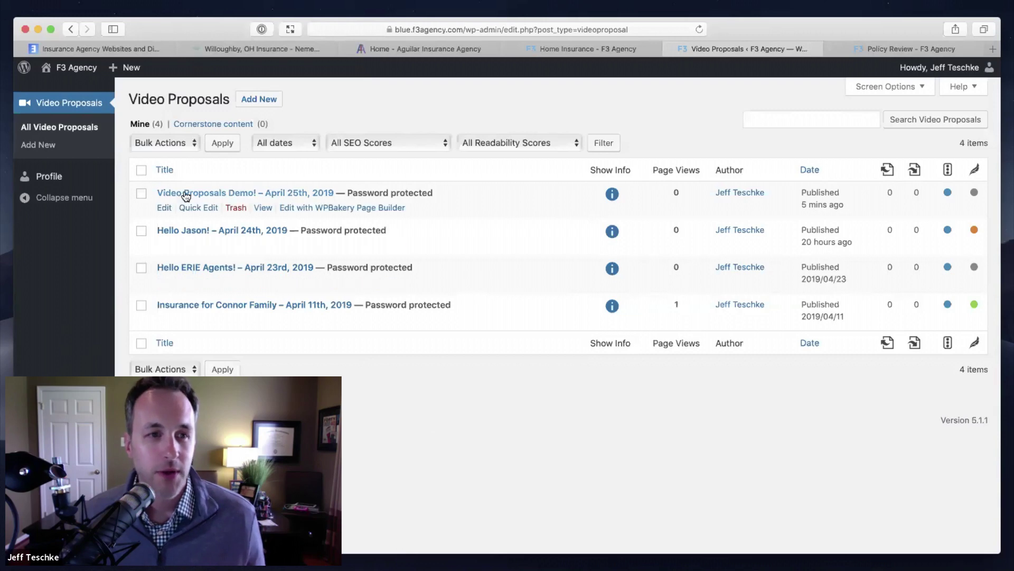
left_click(160, 207)
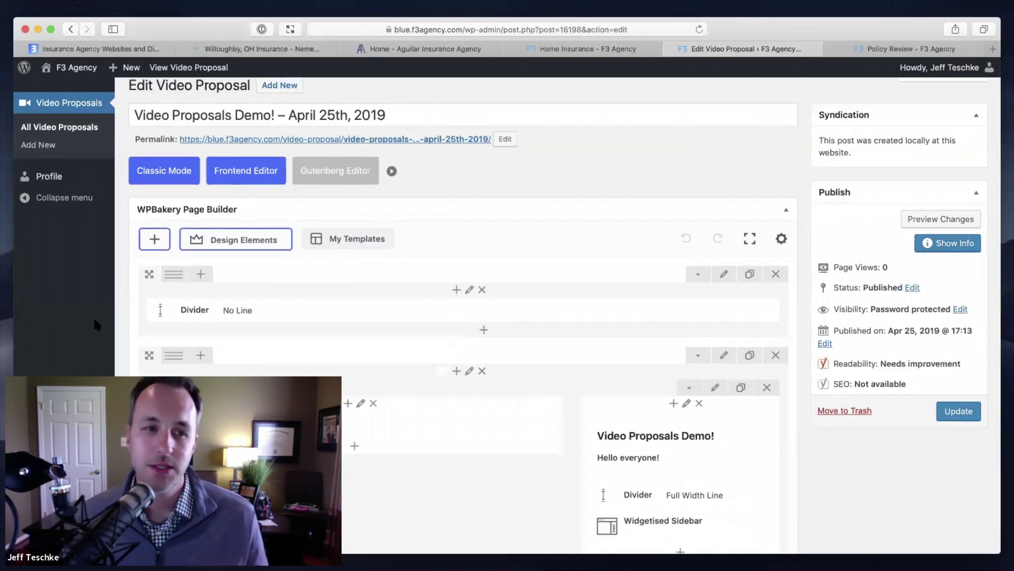
scroll(93, 316, "down", 5)
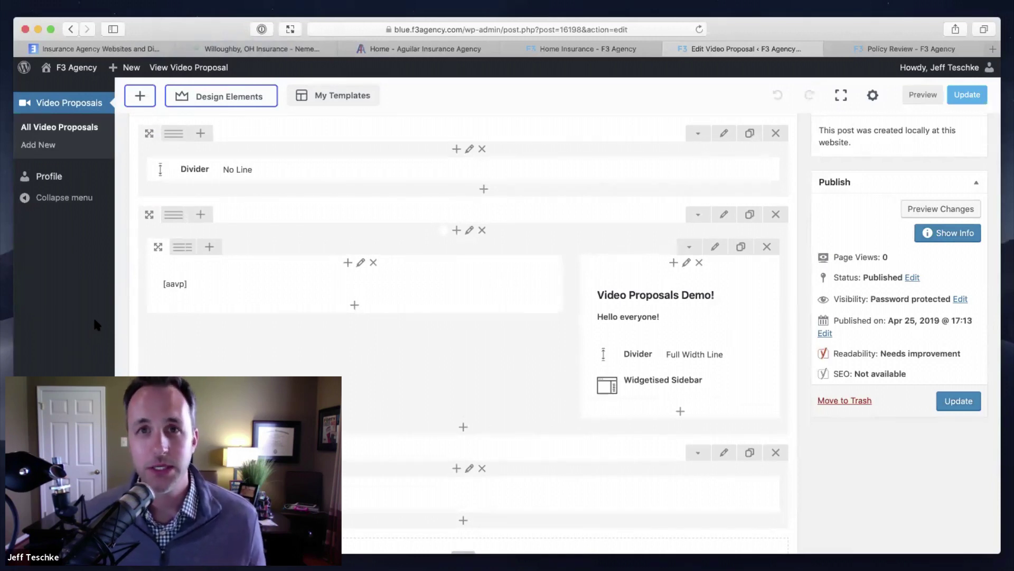
mouse_move(171, 284)
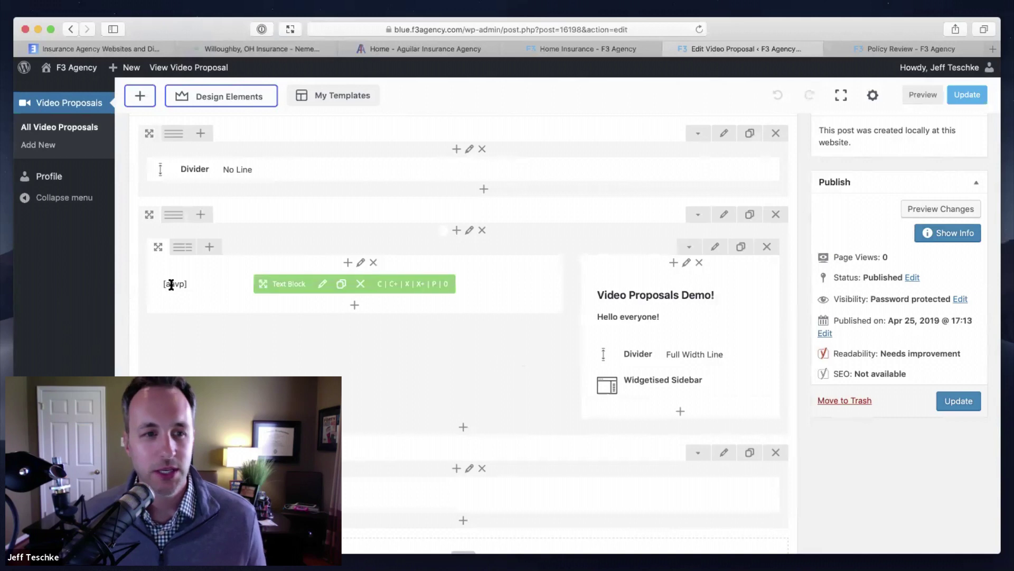
mouse_move(677, 311)
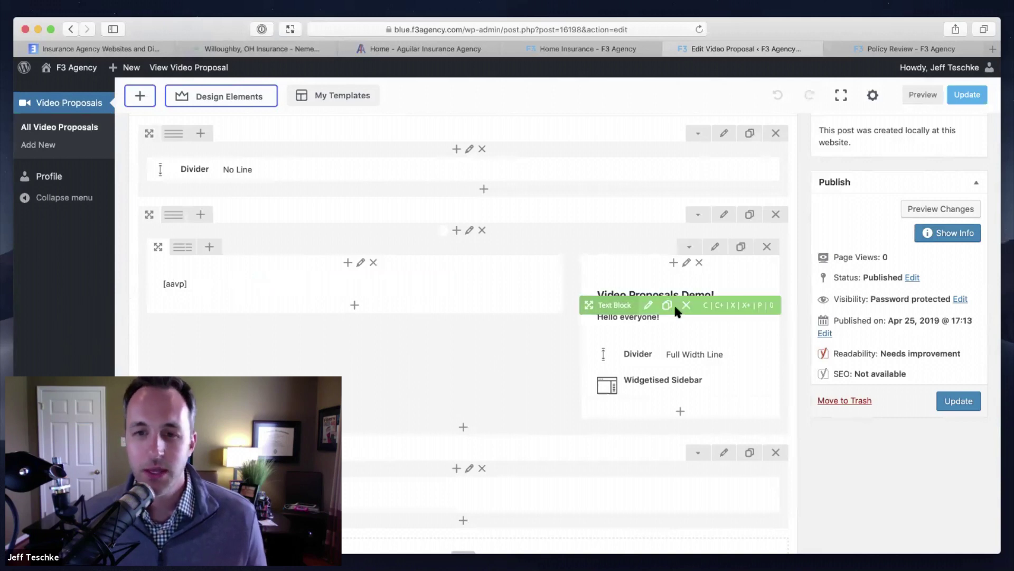
scroll(676, 311, "down", 3)
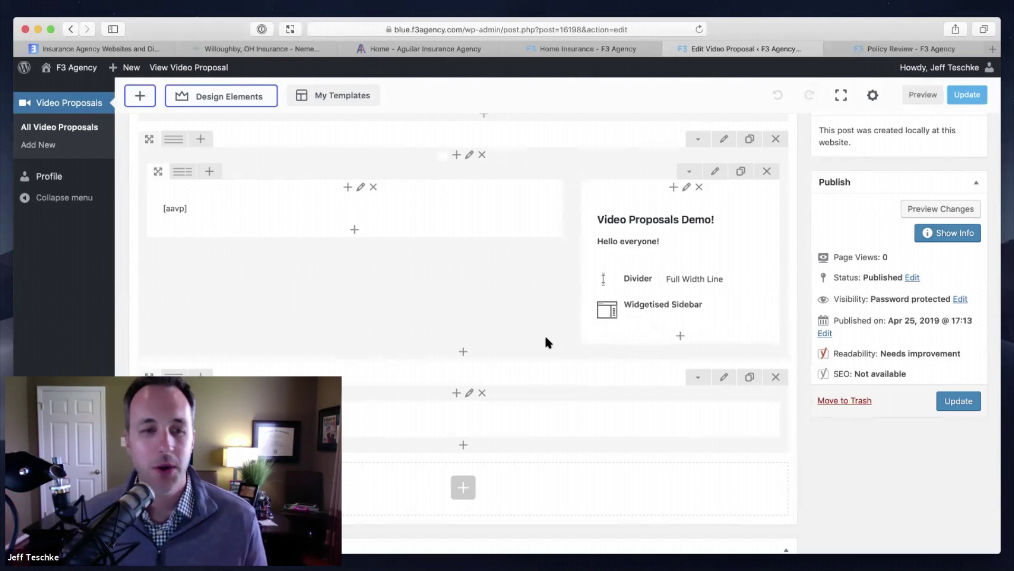
- Add a Single Image element below the Widgetised Sidebar and close its settings without choosing an image from the media library
left_click(680, 337)
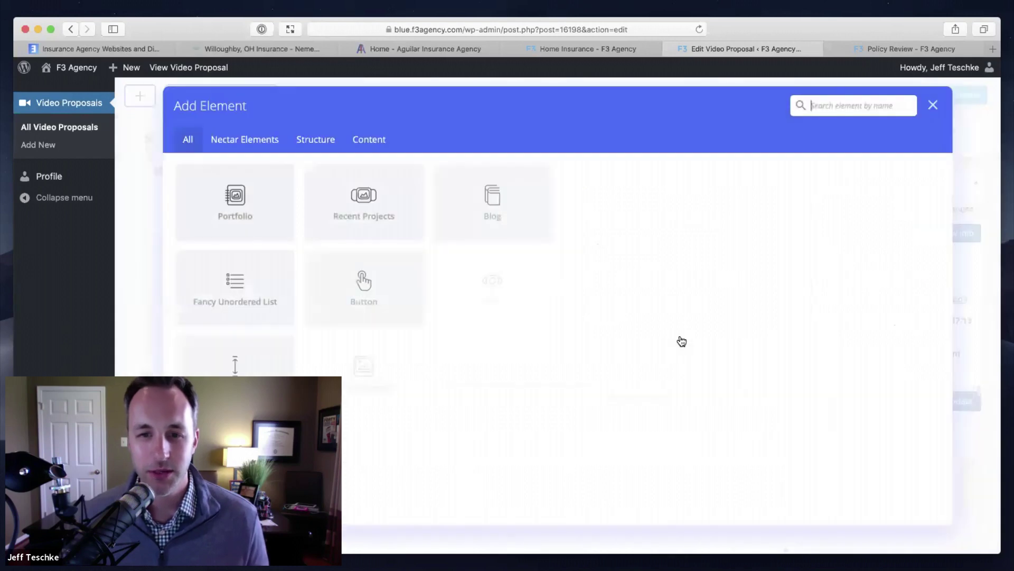
type("image")
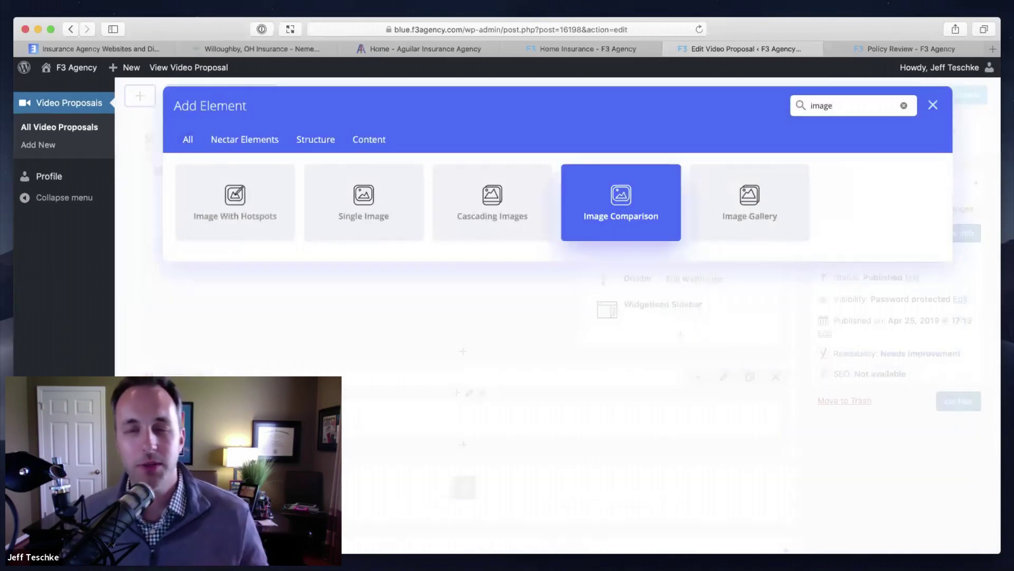
left_click(365, 202)
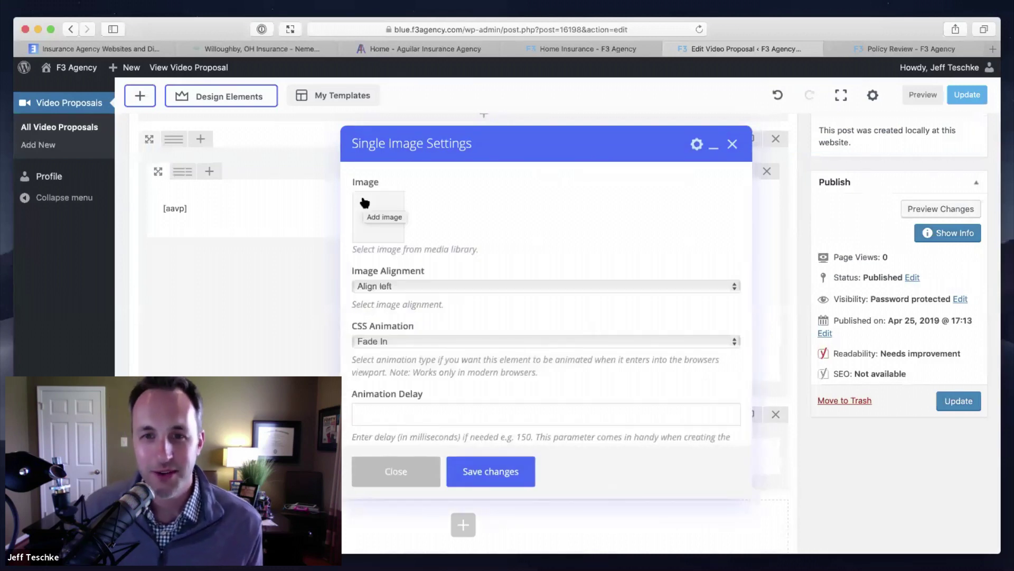
left_click(368, 207)
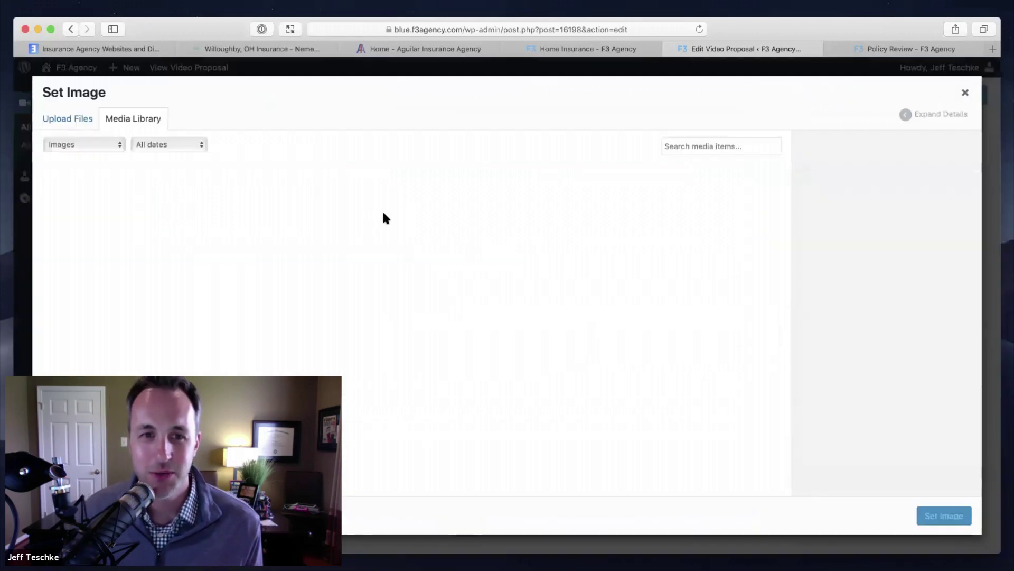
left_click(967, 95)
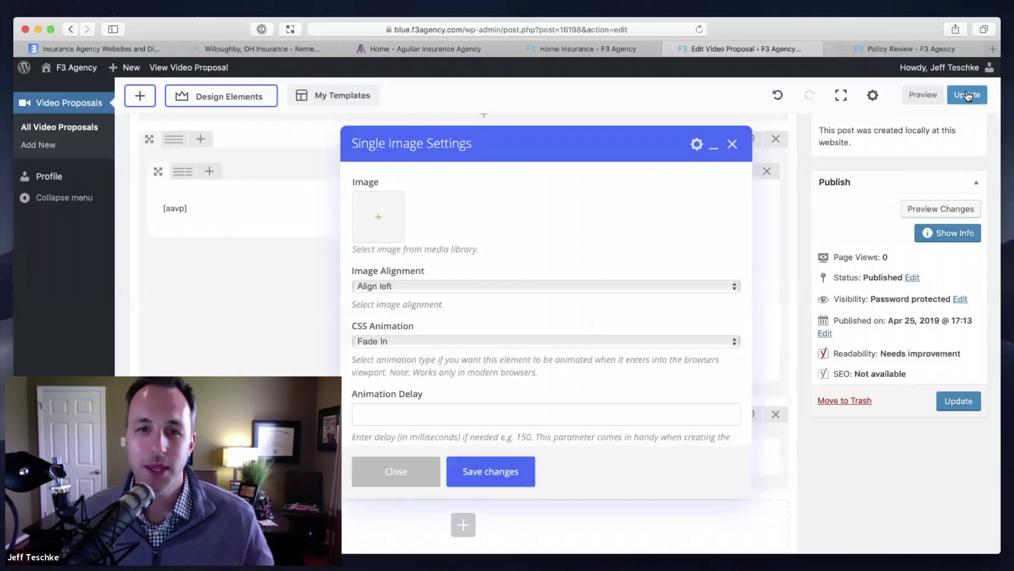
left_click(418, 468)
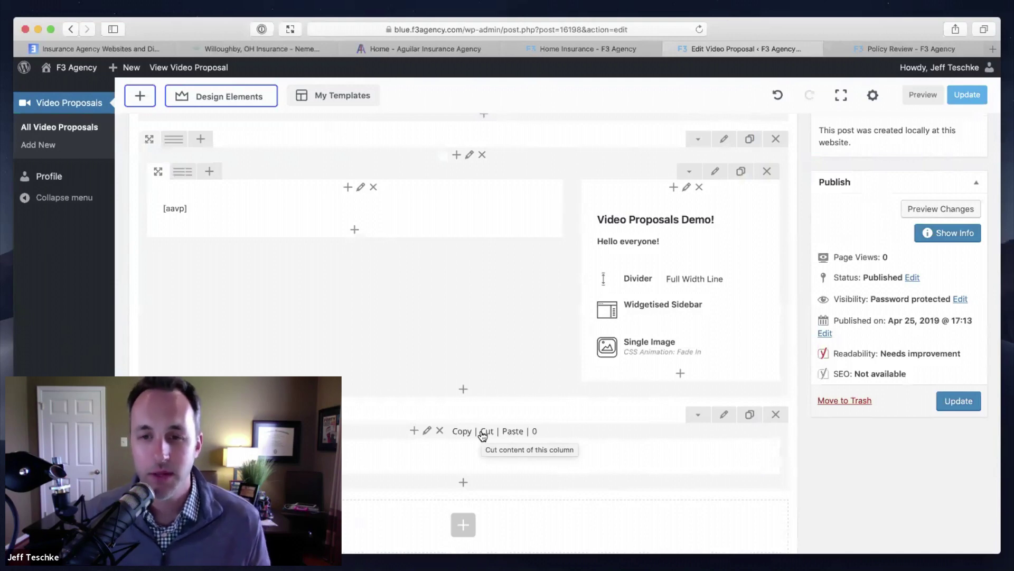
- Show the proposal's sharing info from within its edit page, and dismiss it after viewing the link and password
scroll(800, 258, "up", 5)
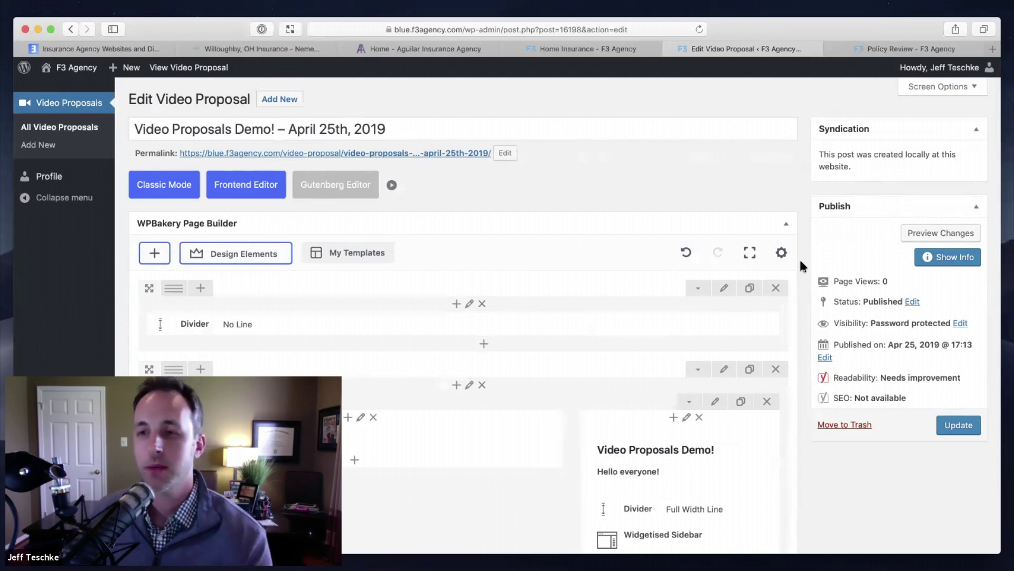
left_click(959, 259)
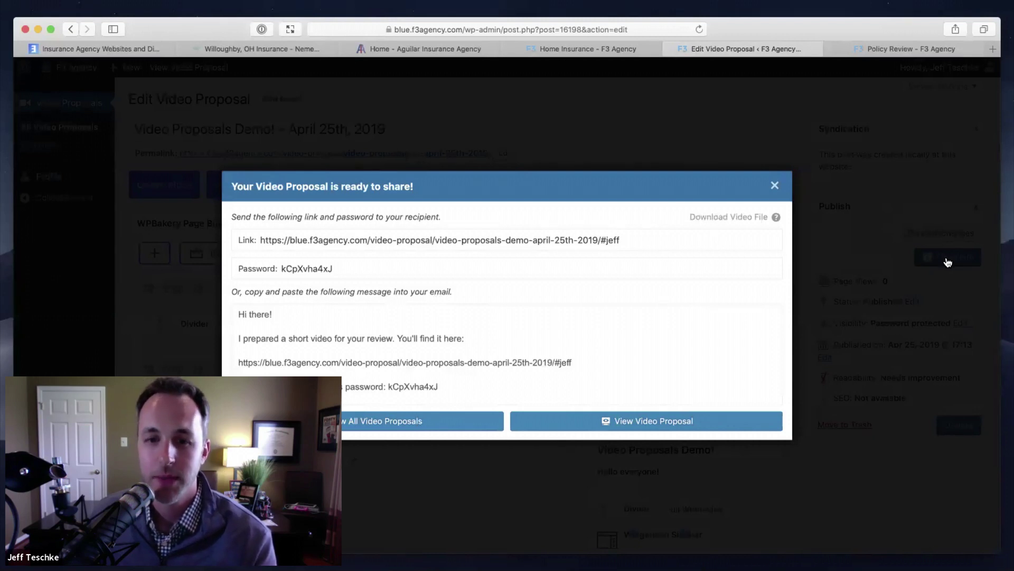
left_click(774, 187)
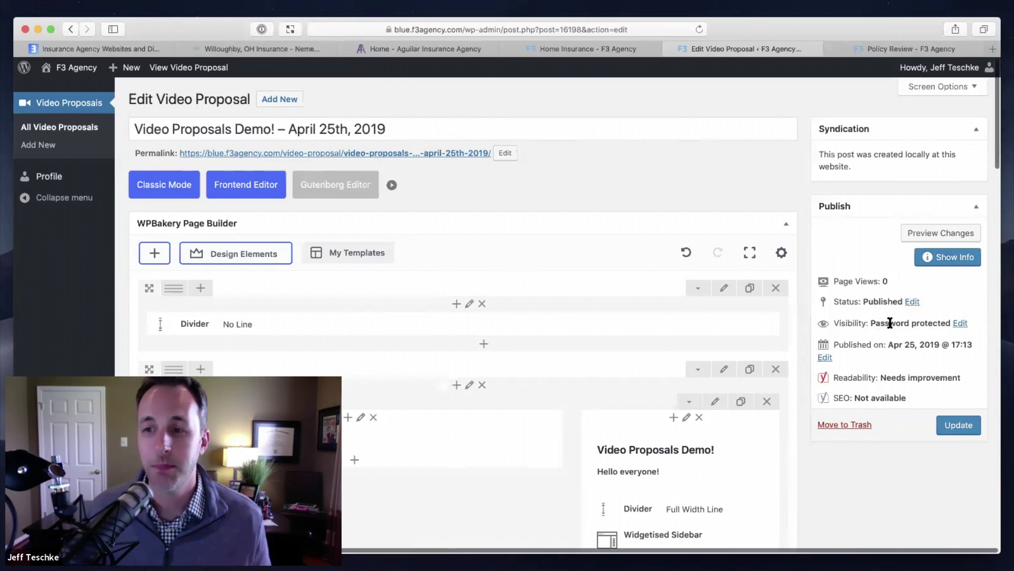
- Select Public as the proposal's visibility, and return to the list of all video proposals without updating the proposal
left_click(957, 322)
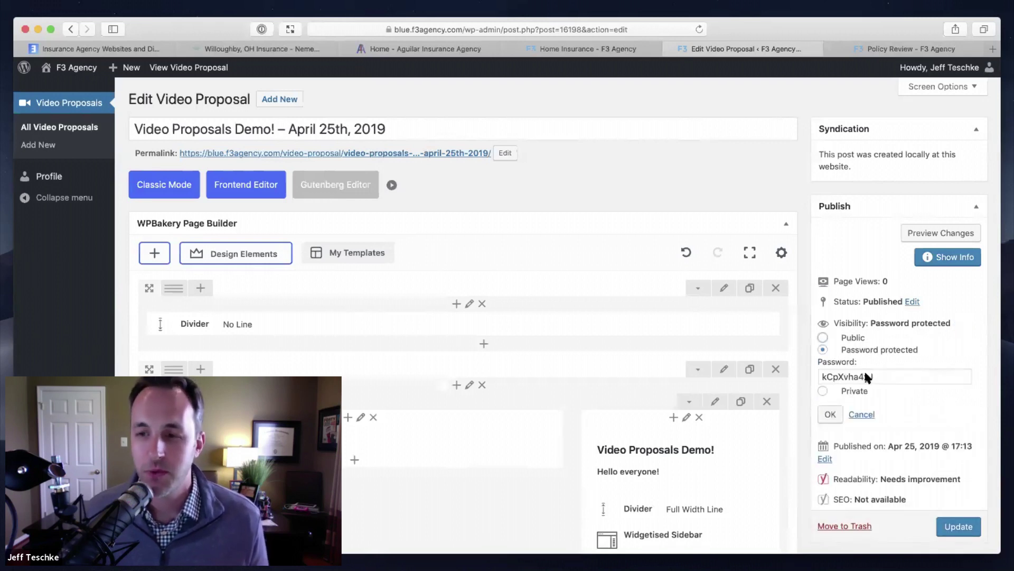
left_click(823, 338)
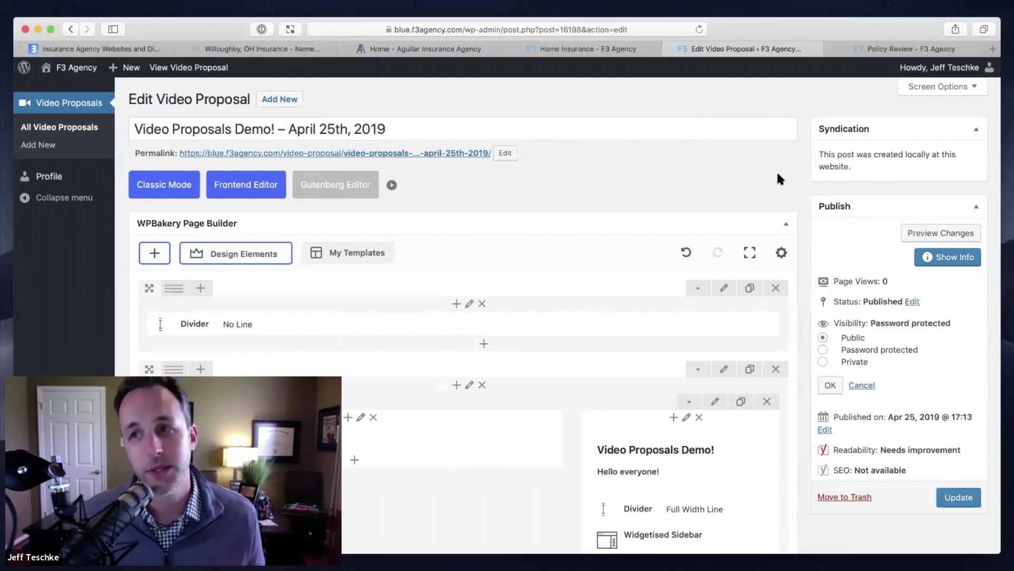
left_click(73, 128)
left_click(593, 198)
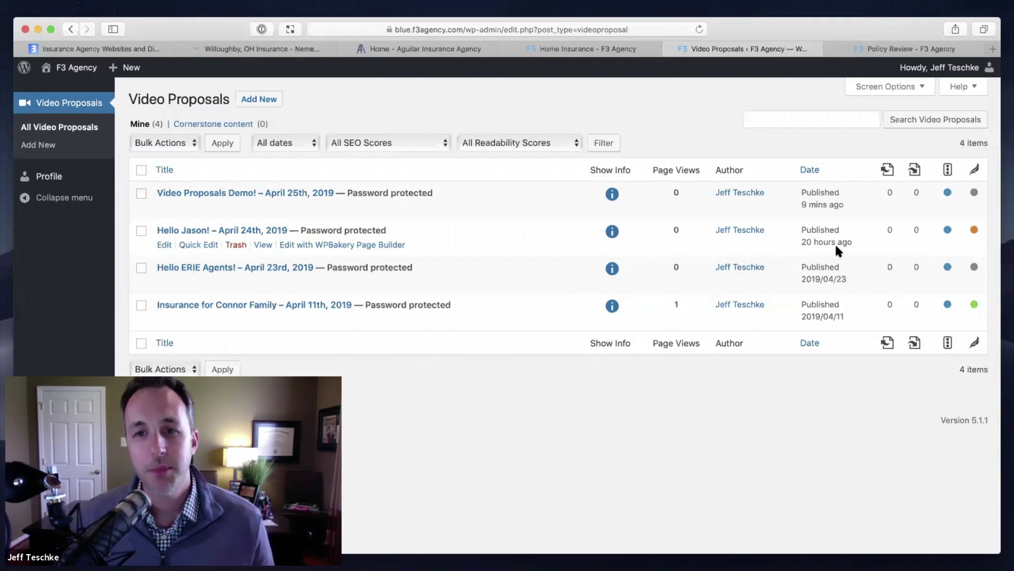
- Download the video file for "Video Proposals Demo! – April 25th, 2019" from its sharing info and bring the opened video into view
left_click(611, 194)
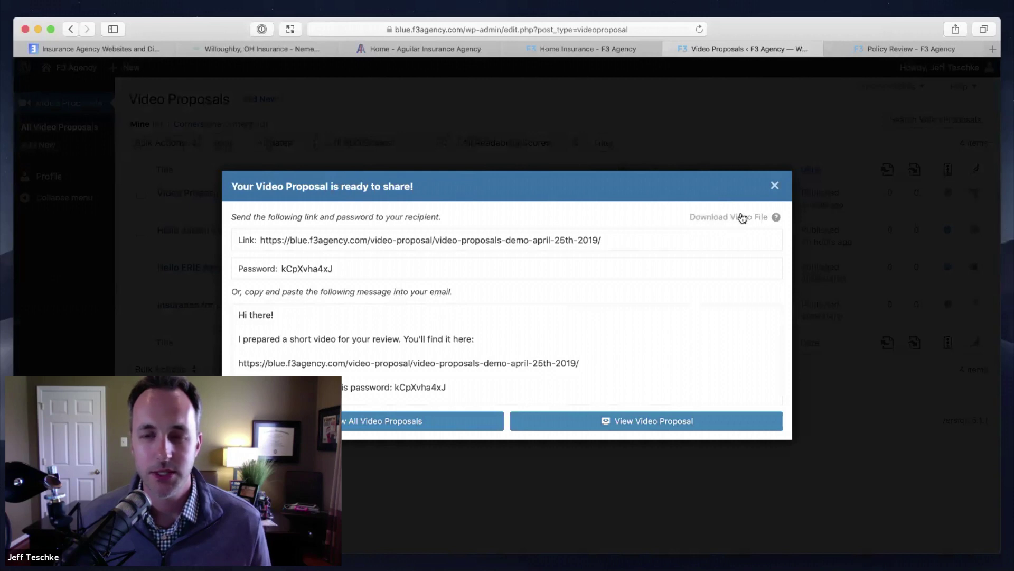
left_click(713, 218)
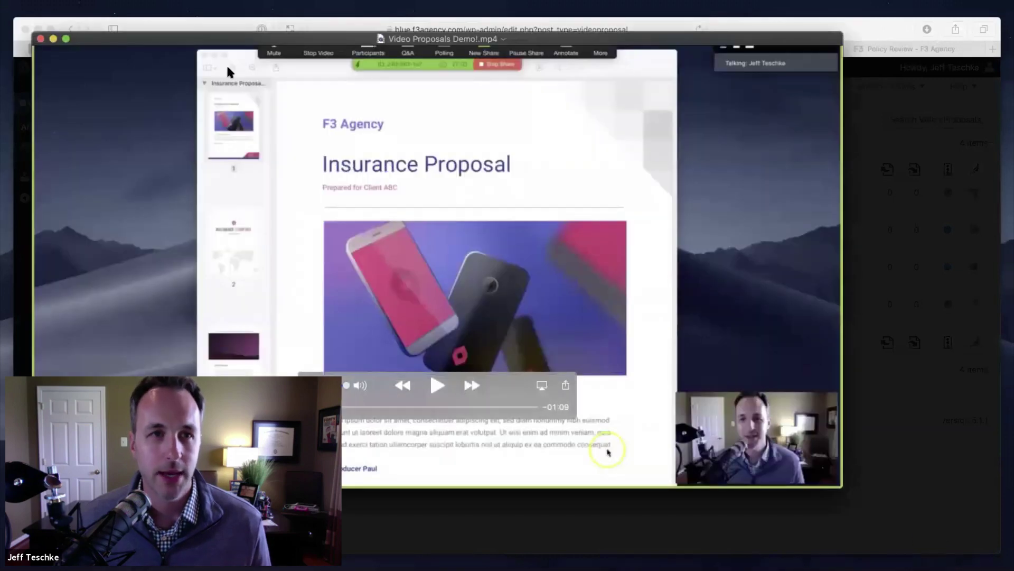
left_click_drag(210, 42, 234, 70)
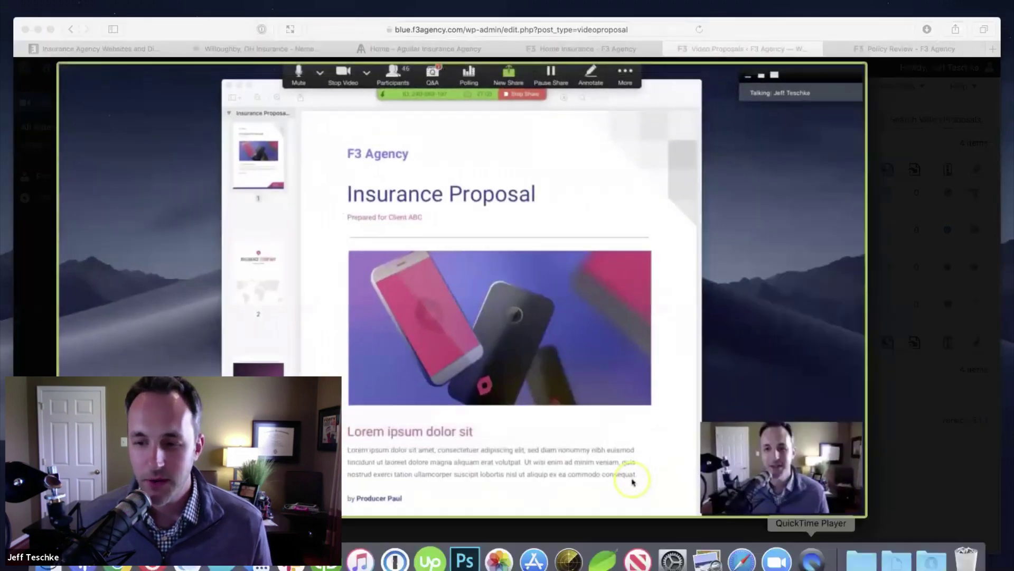
- Check the Downloads folder for the video file, and close the video and the proposal's sharing dialog
left_click(925, 559)
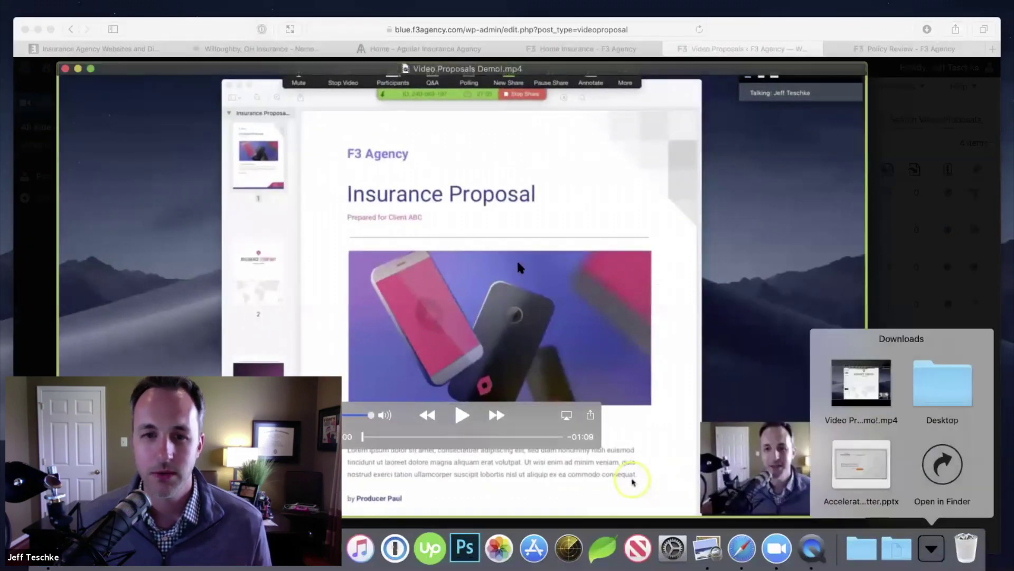
left_click_drag(152, 73, 168, 71)
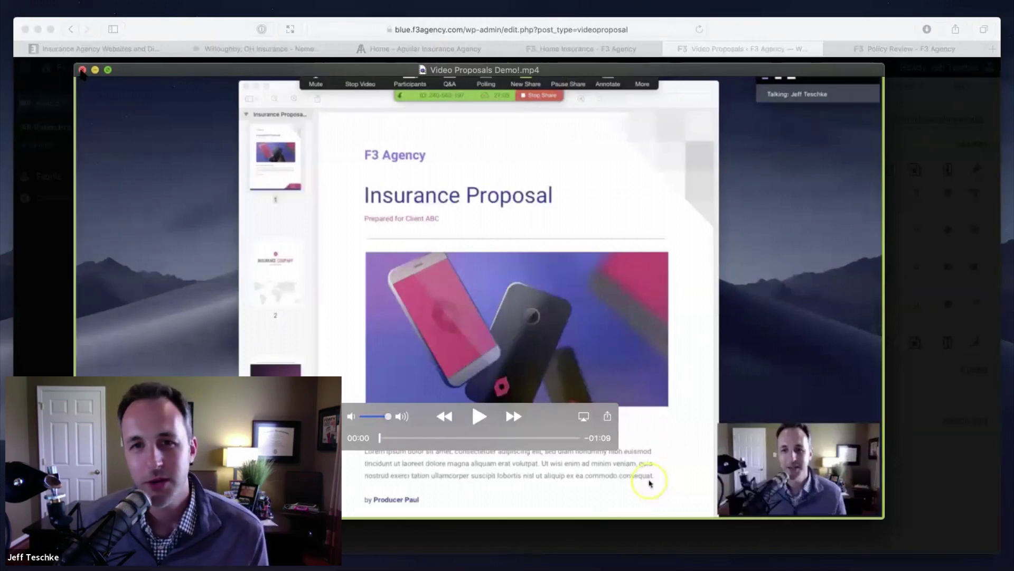
left_click(82, 70)
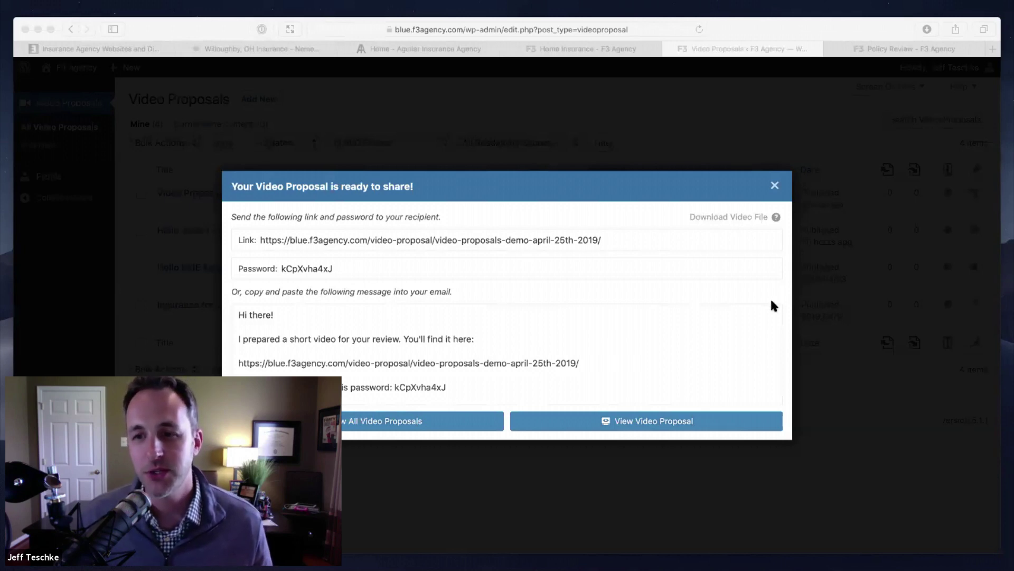
left_click(778, 29)
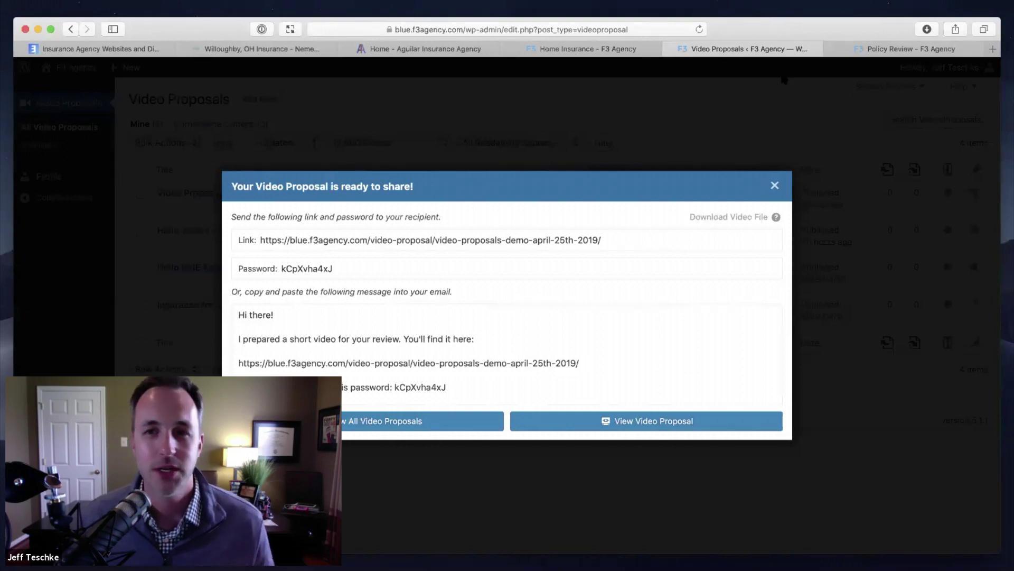
left_click(775, 187)
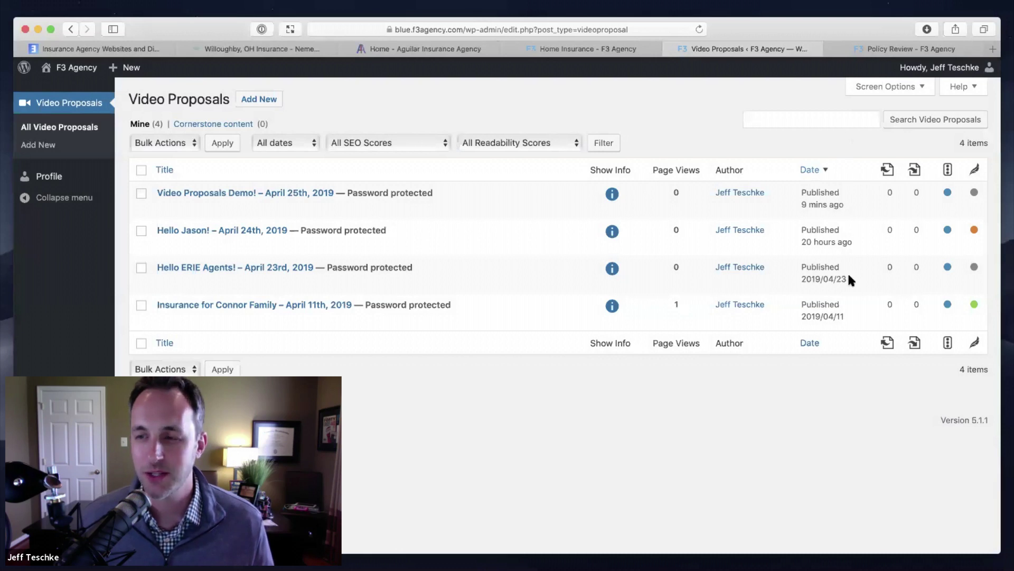
- Return to the Forge3 home page and open the "How to get the most out of ActiveAgency" guide from the Insurance Sales and Marketing Resources
mouse_move(848, 275)
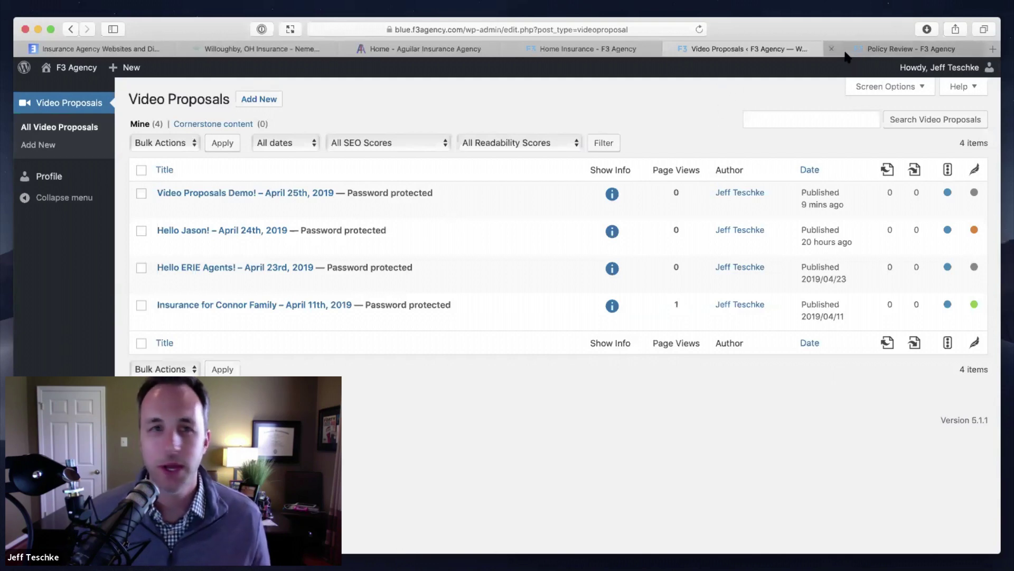
left_click(116, 53)
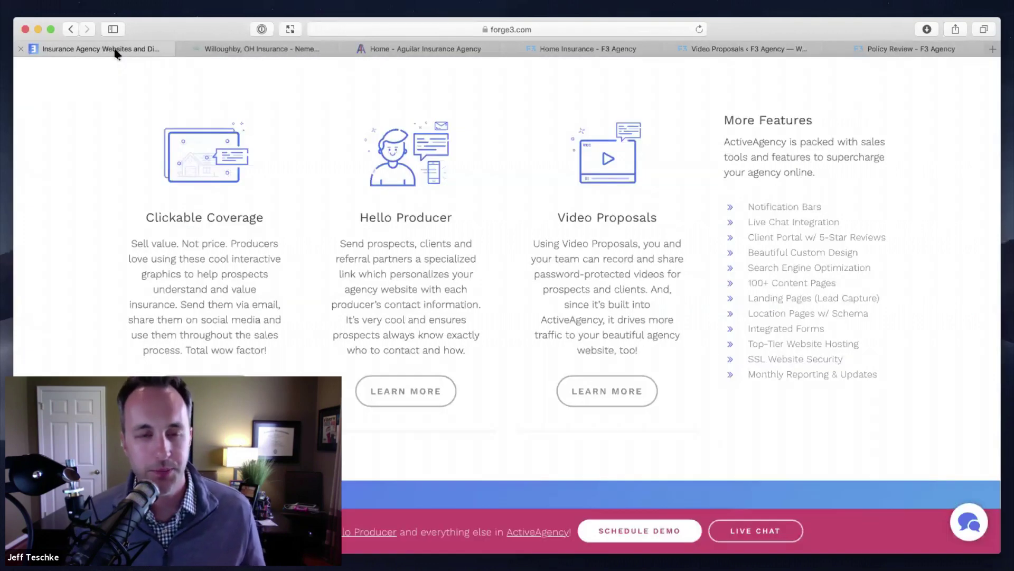
scroll(150, 180, "up", 15)
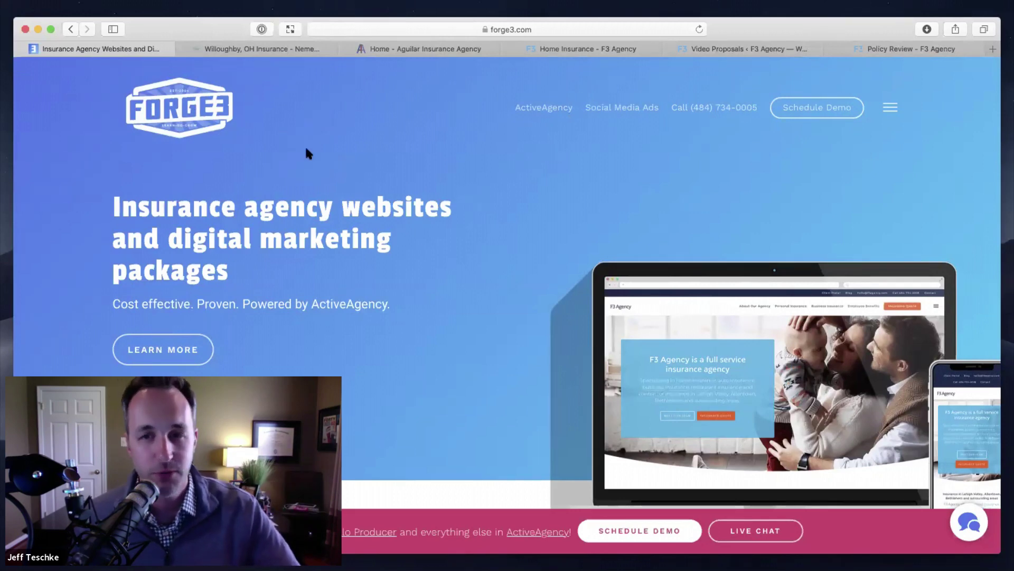
scroll(330, 181, "down", 5)
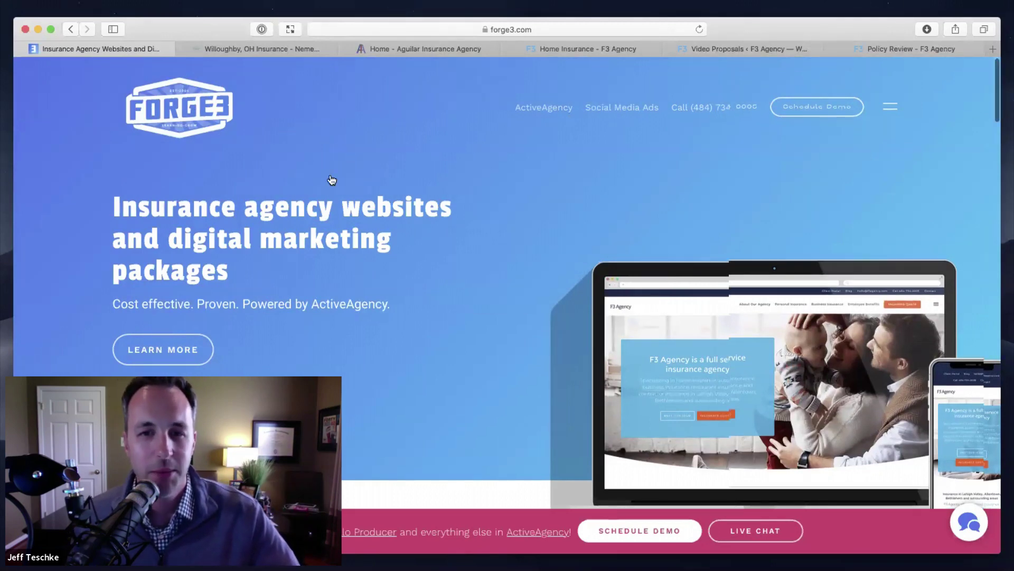
scroll(332, 180, "down", 20)
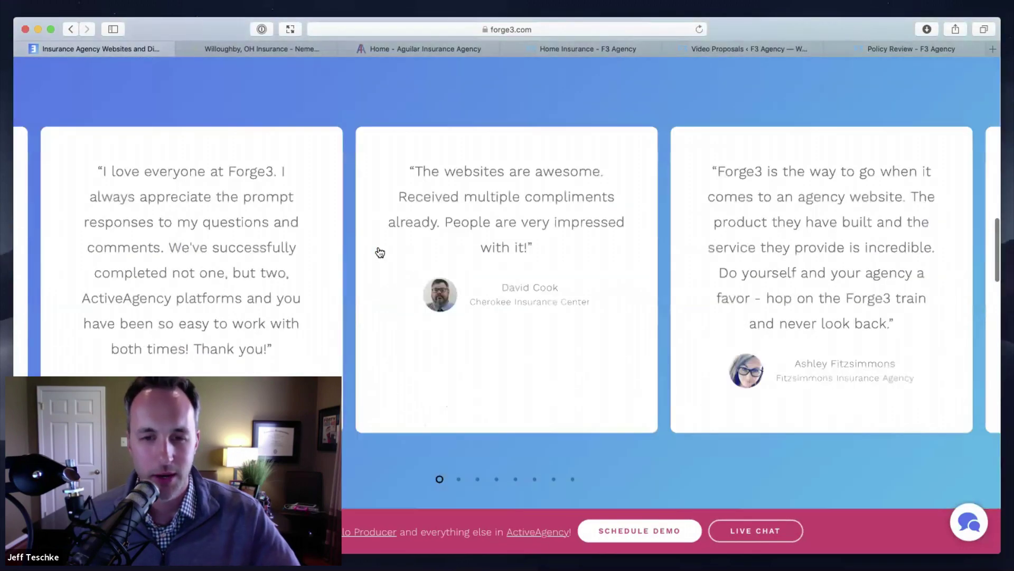
scroll(380, 252, "down", 12)
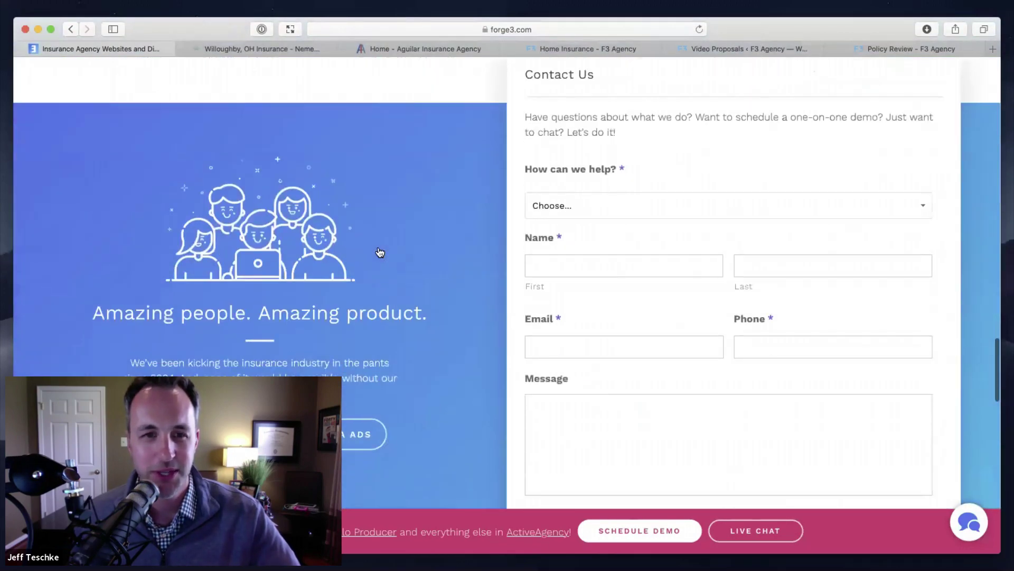
scroll(380, 252, "down", 12)
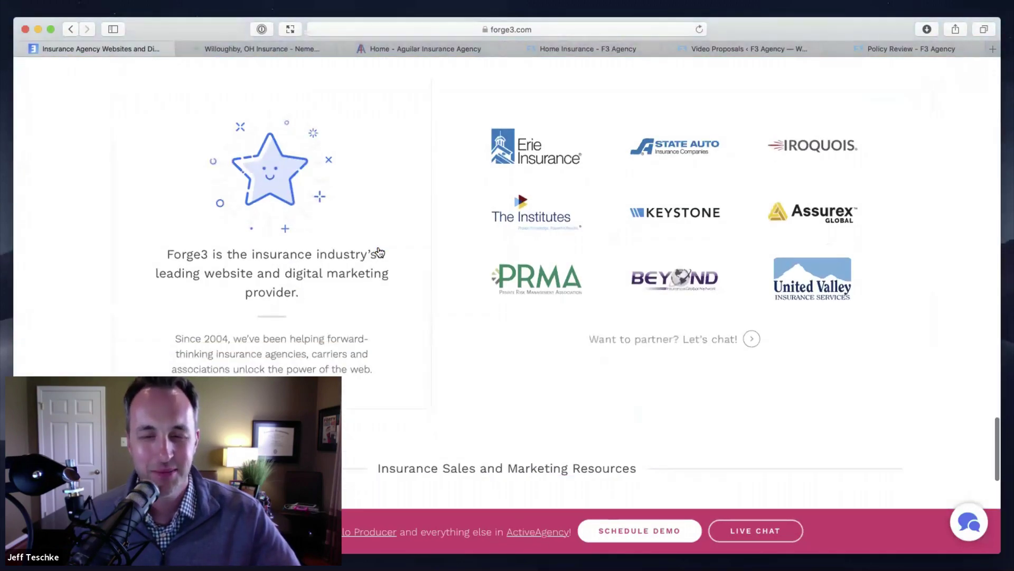
scroll(380, 252, "down", 3)
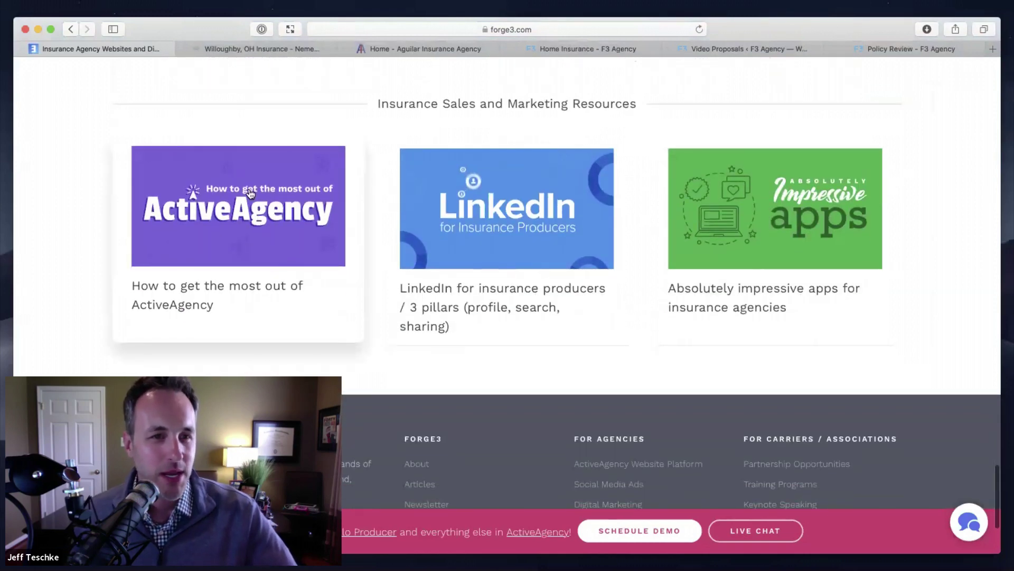
left_click(234, 231)
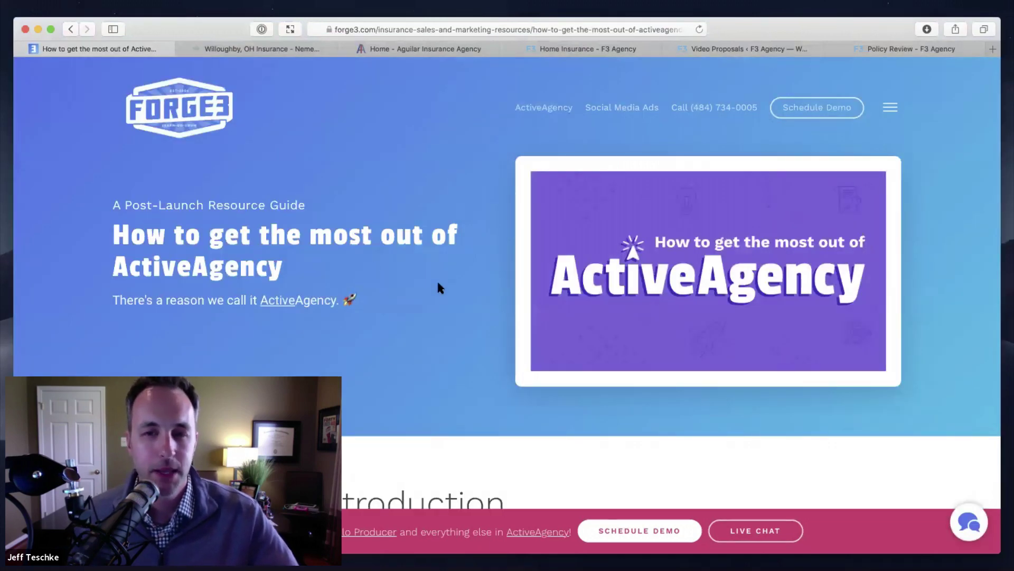
- Look through the guide's Introduction, its On This Page list, and the "Wow, it looks great!" section with the suggested action items
scroll(438, 284, "down", 10)
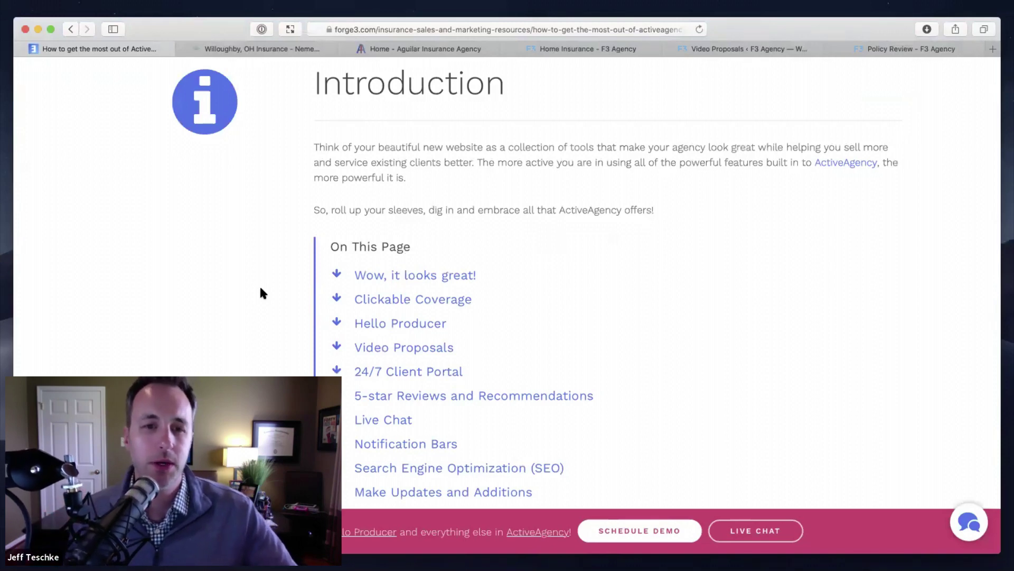
scroll(263, 293, "down", 7)
scroll(263, 293, "down", 4)
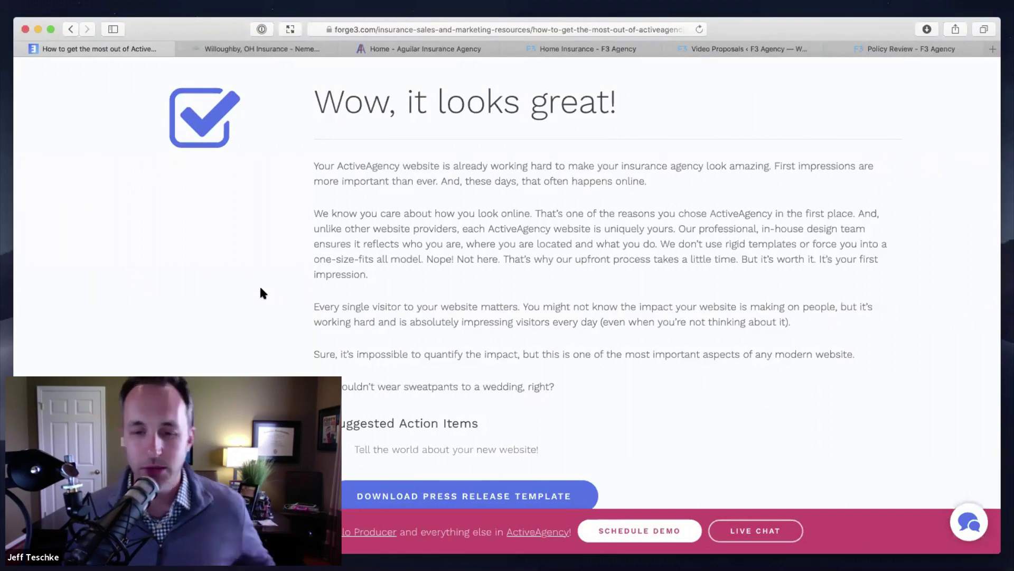
scroll(264, 292, "down", 1)
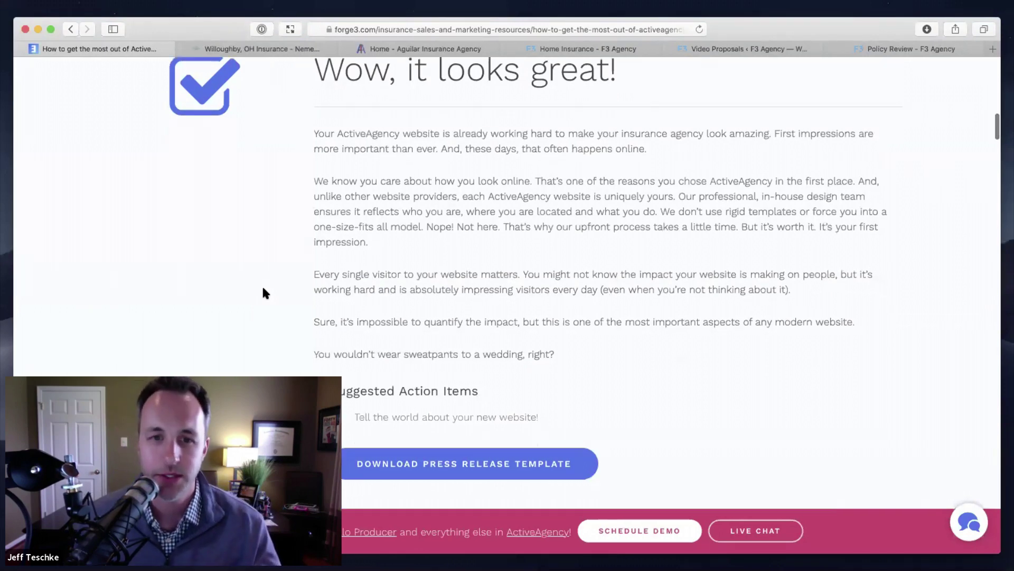
scroll(265, 292, "down", 5)
scroll(265, 293, "up", 4)
scroll(265, 293, "down", 2)
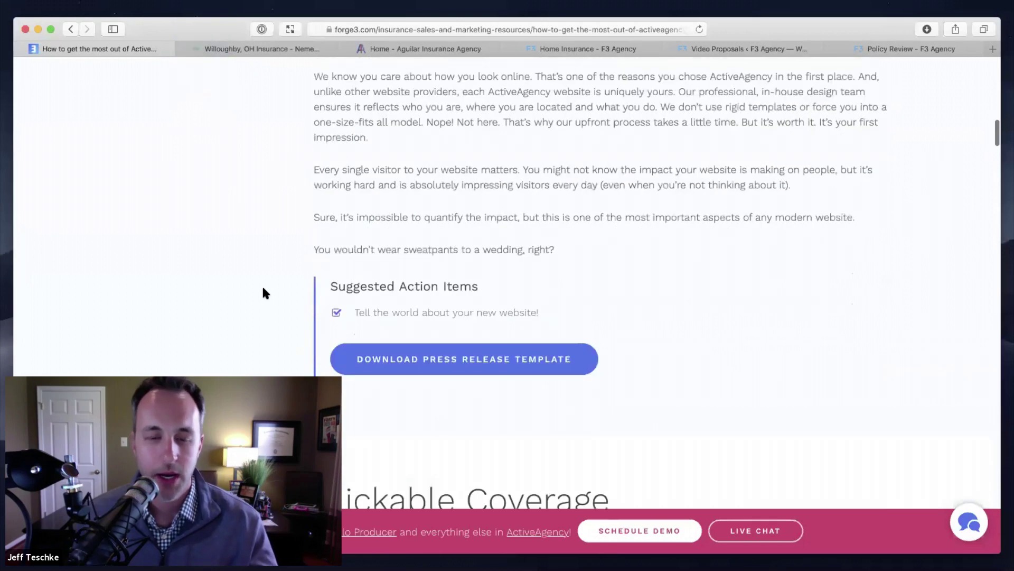
- Review the Clickable Coverage and Hello Producer sections, including their overview videos and suggested action items
scroll(224, 267, "down", 5)
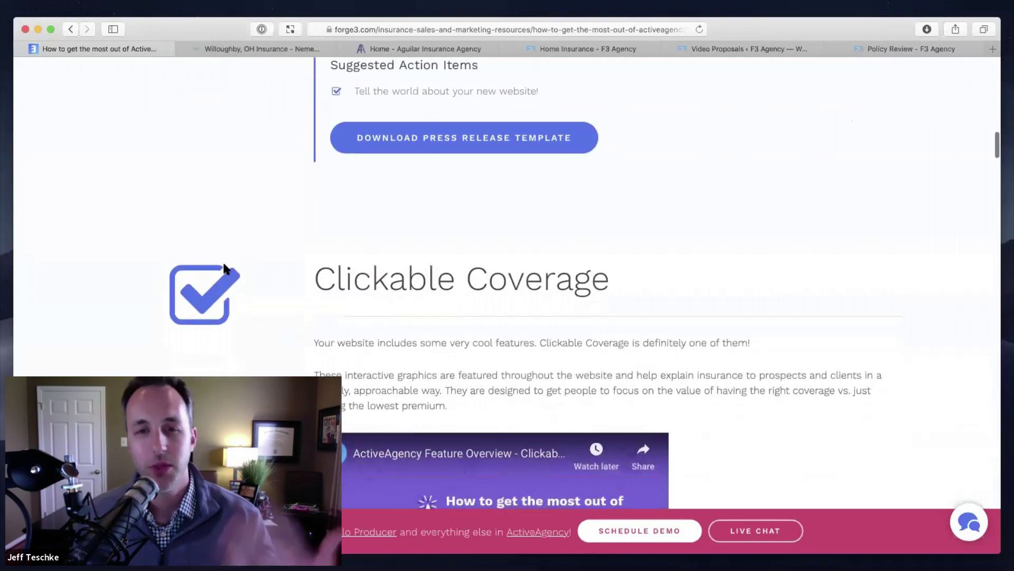
scroll(224, 269, "down", 4)
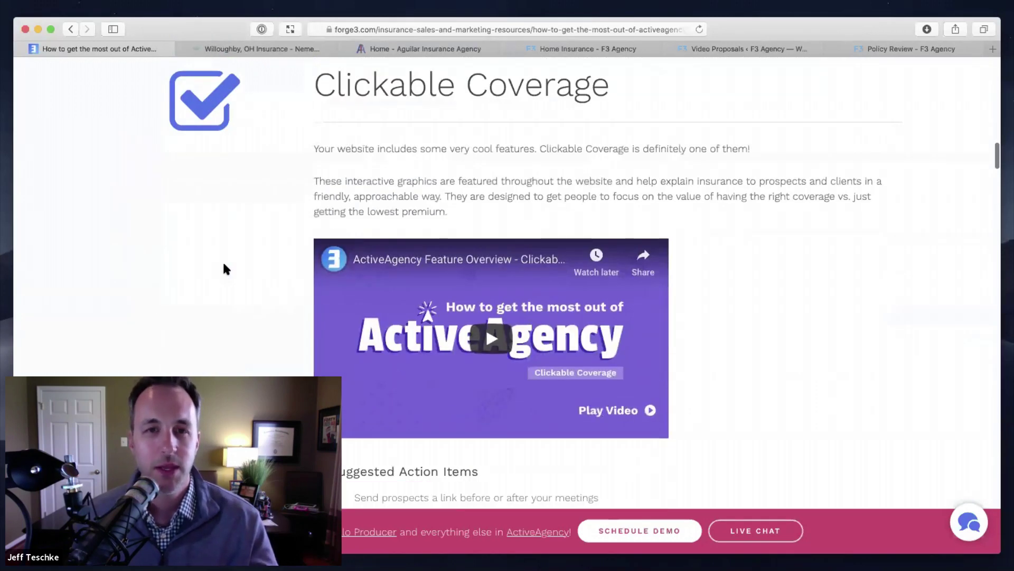
scroll(225, 269, "down", 3)
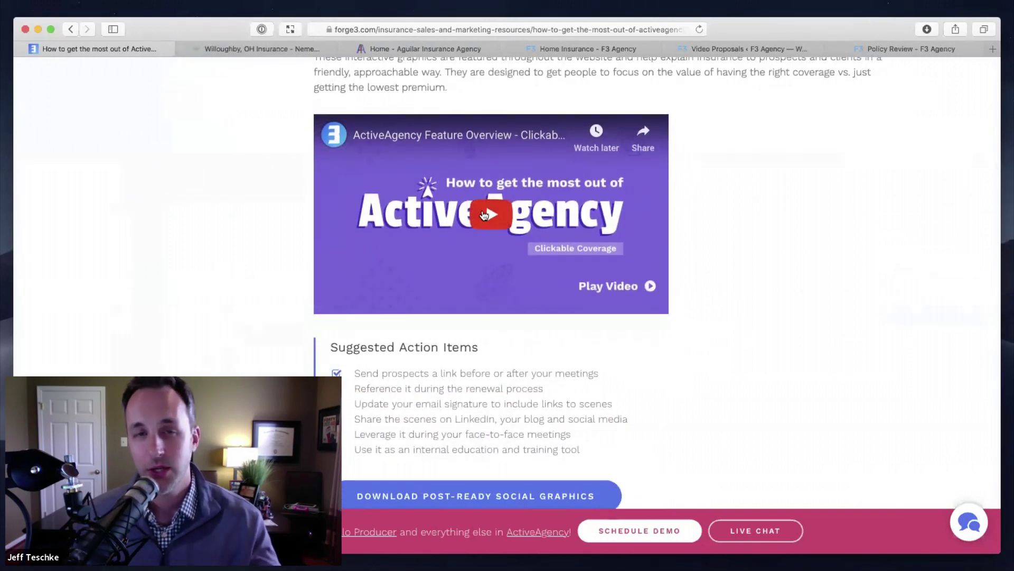
scroll(255, 255, "down", 4)
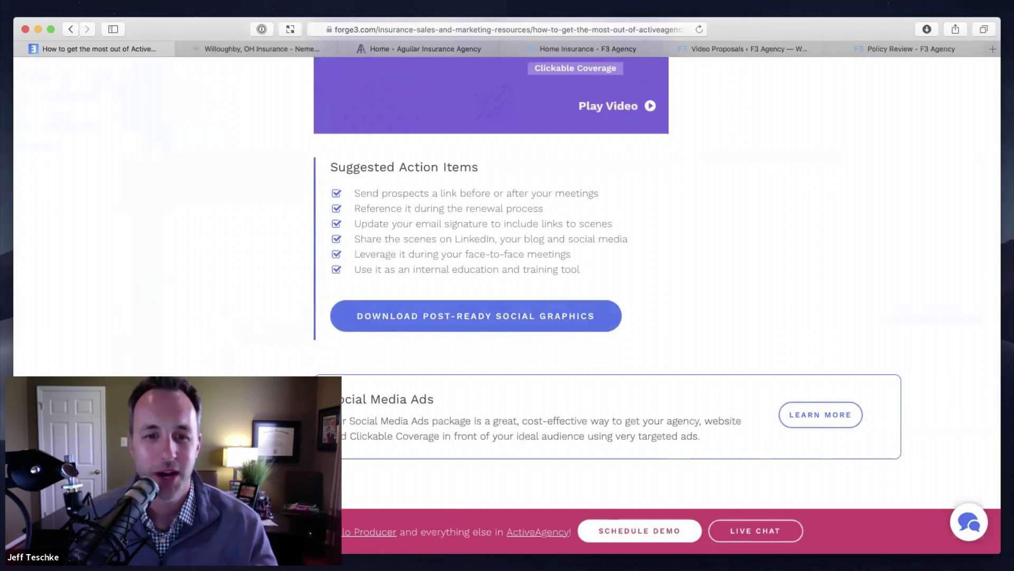
scroll(507, 264, "down", 7)
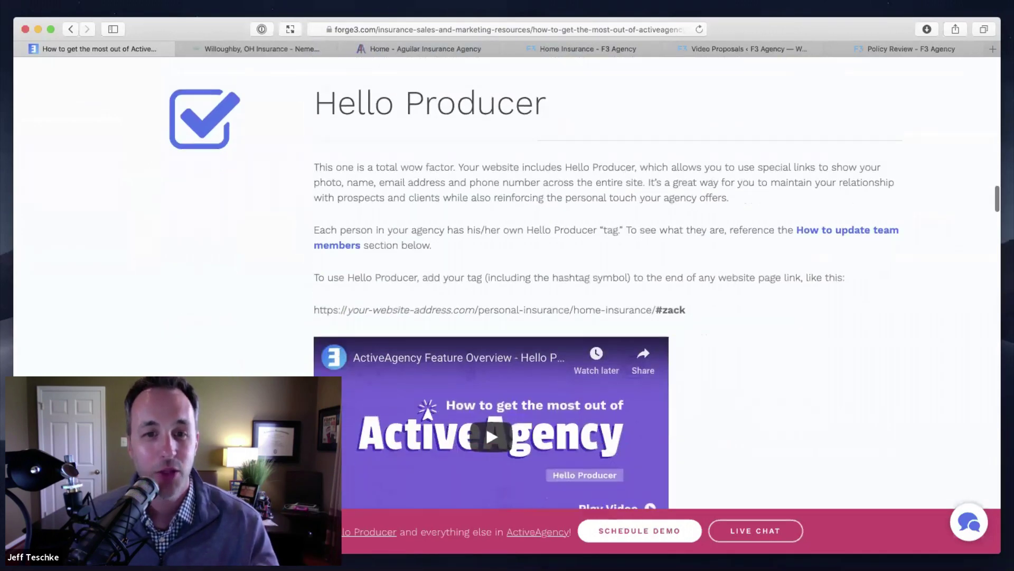
scroll(227, 293, "down", 2)
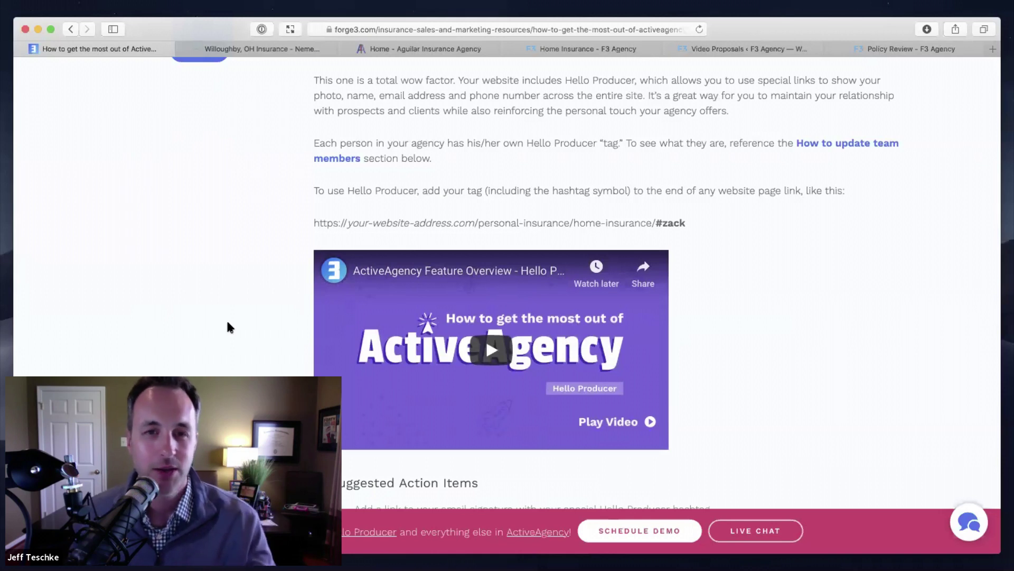
scroll(231, 363, "down", 3)
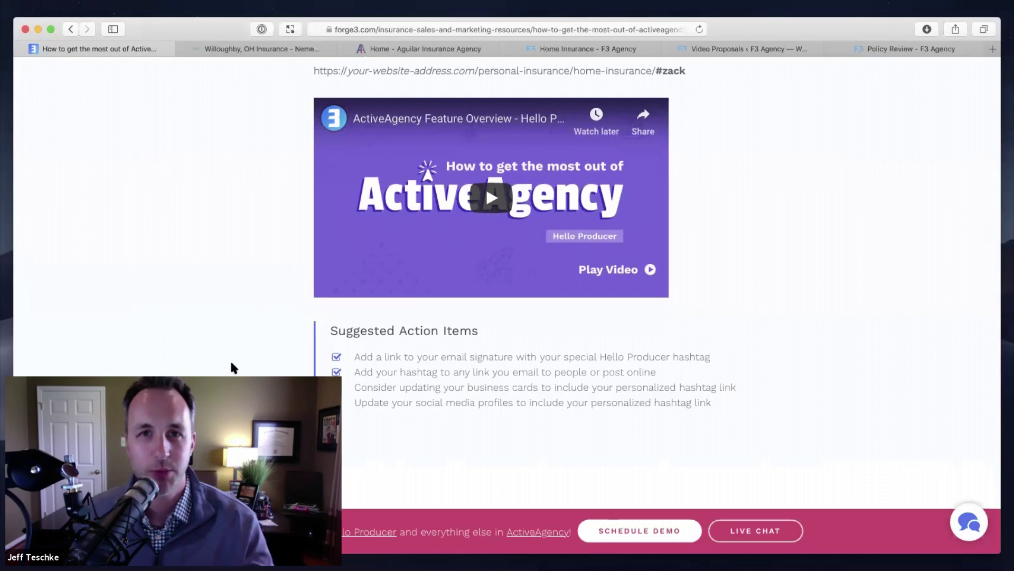
- Find the Video Proposals section of the guide and expand its "How to create video proposals" step-by-step guide
scroll(232, 364, "down", 8)
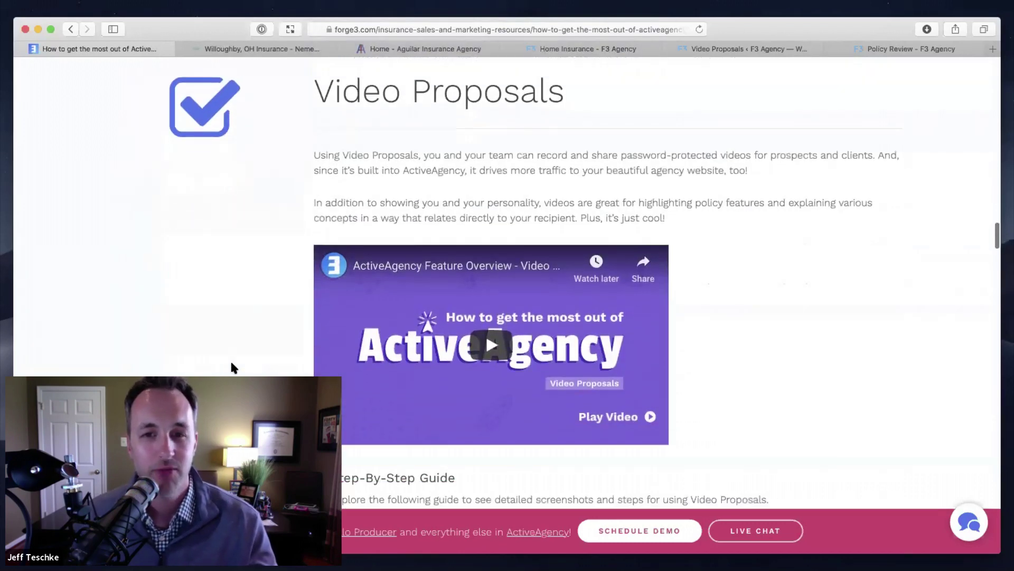
scroll(231, 364, "down", 1)
scroll(231, 364, "down", 1)
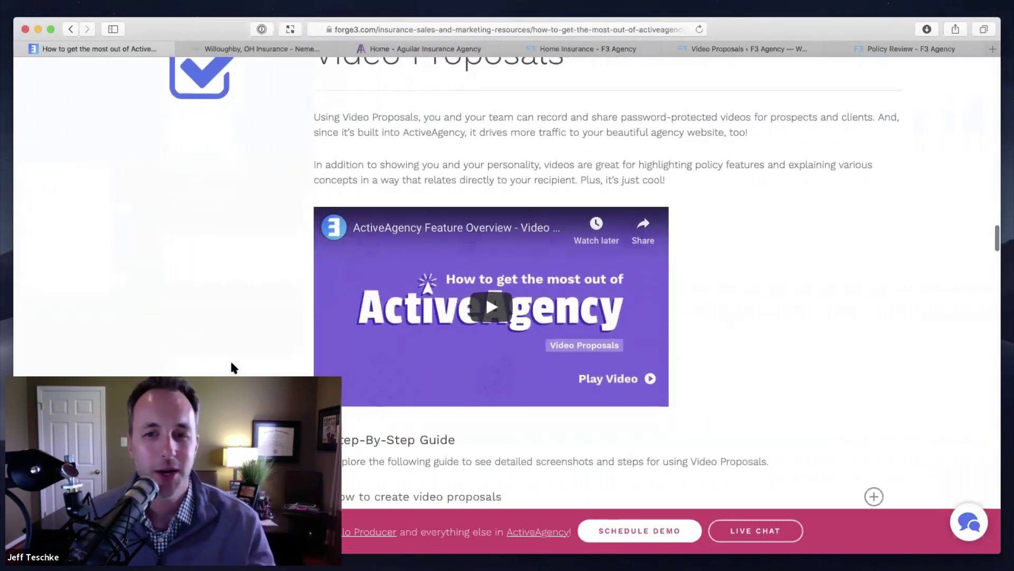
scroll(231, 365, "down", 3)
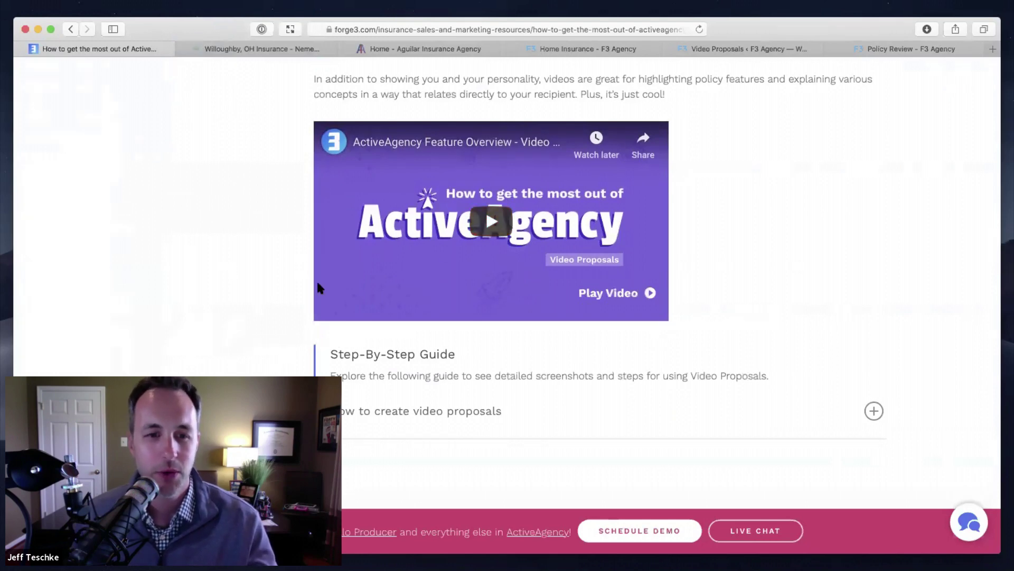
scroll(318, 283, "down", 6)
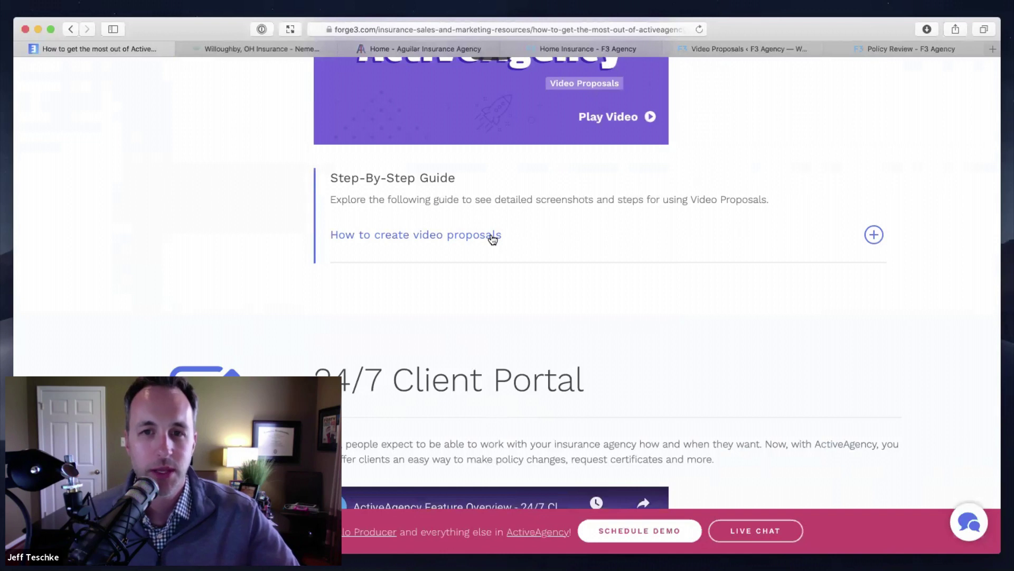
left_click(515, 238)
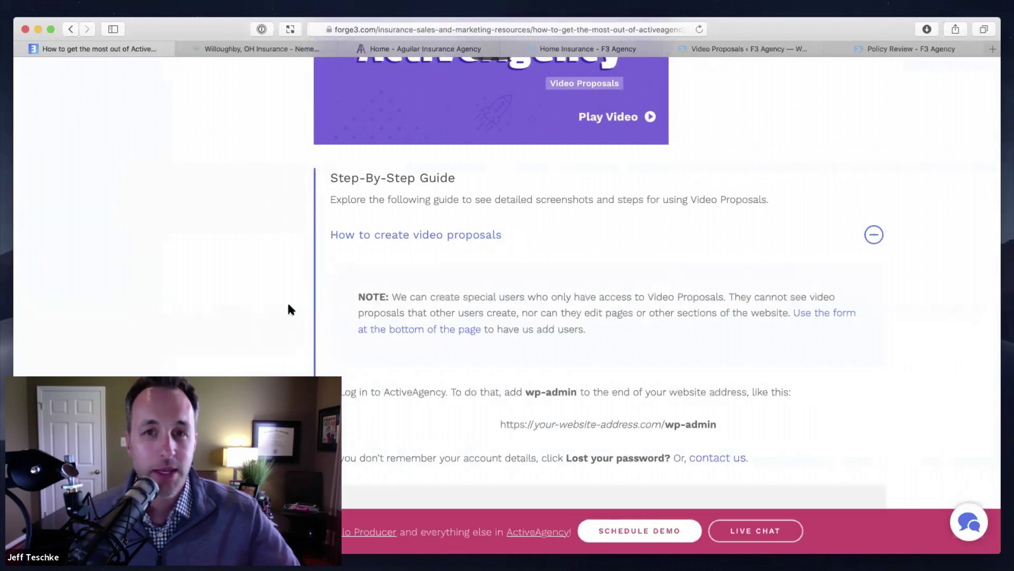
- Examine the note about special users who only have access to Video Proposals, highlighting its text and clearing the highlight
scroll(288, 306, "down", 5)
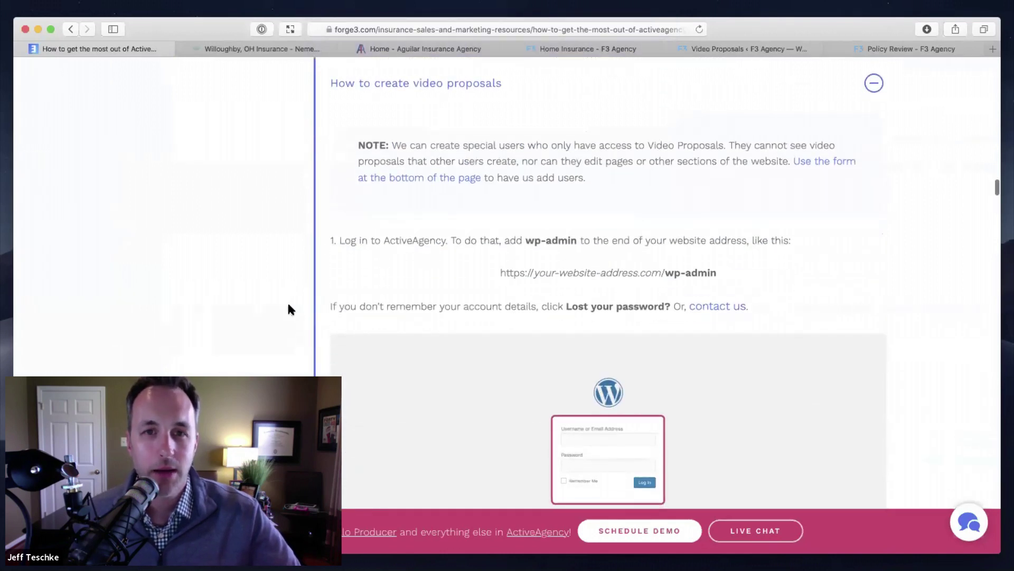
scroll(290, 309, "down", 2)
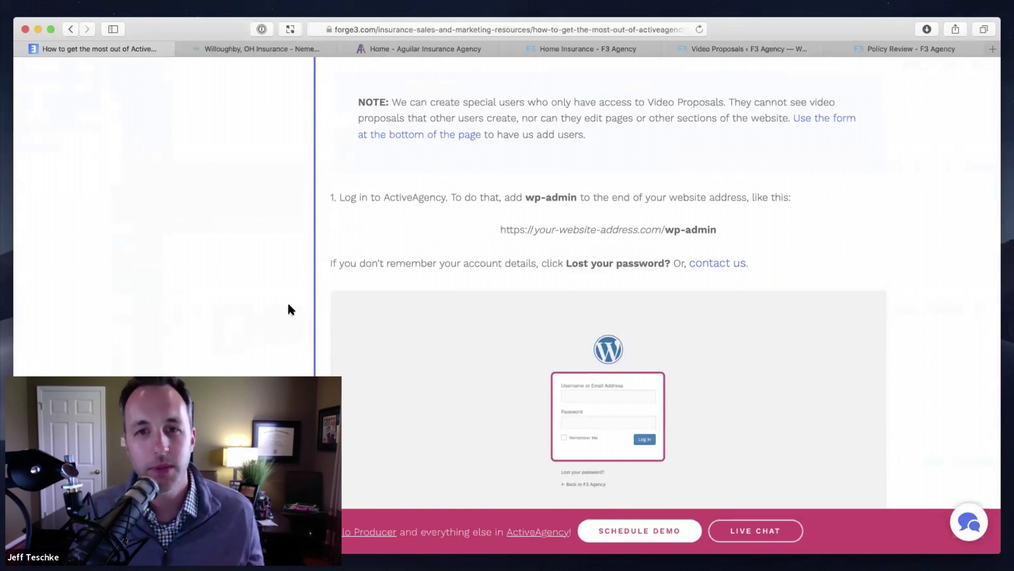
left_click_drag(359, 99, 609, 138)
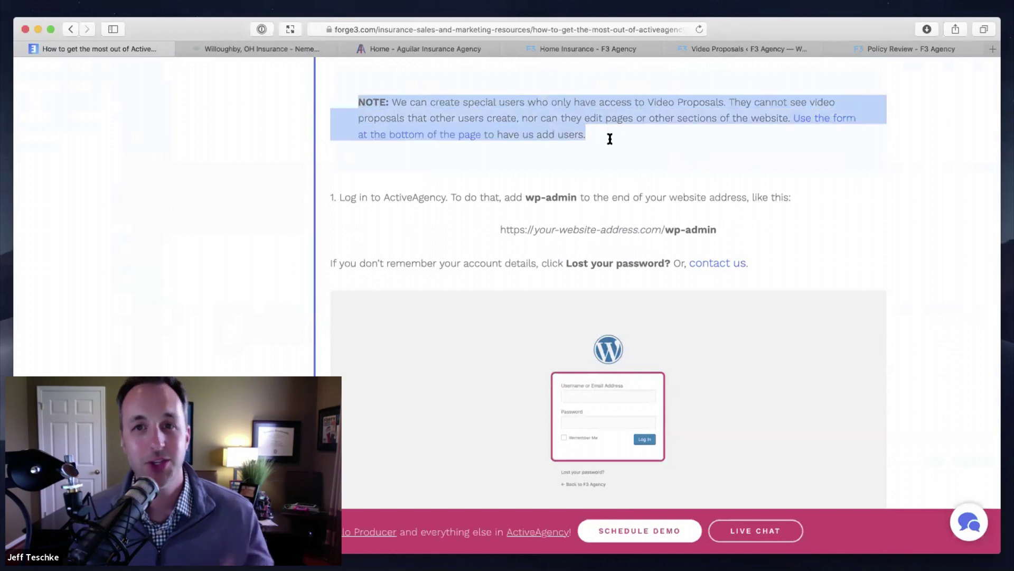
left_click(527, 103)
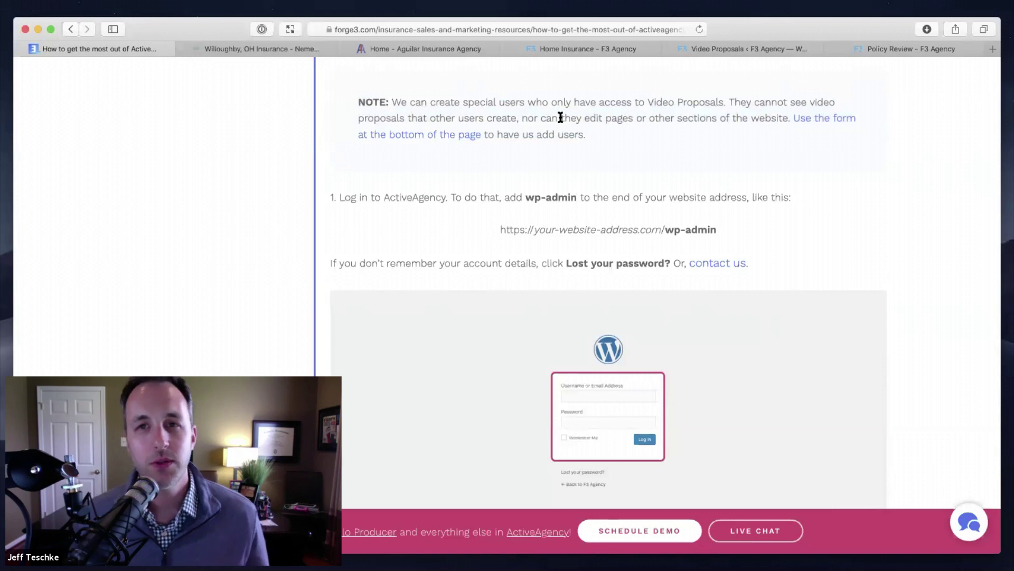
- Open the ActiveAgency Update Request form from the note and choose "Add Video Proposals users (limited access for producers)" as the request
left_click(827, 122)
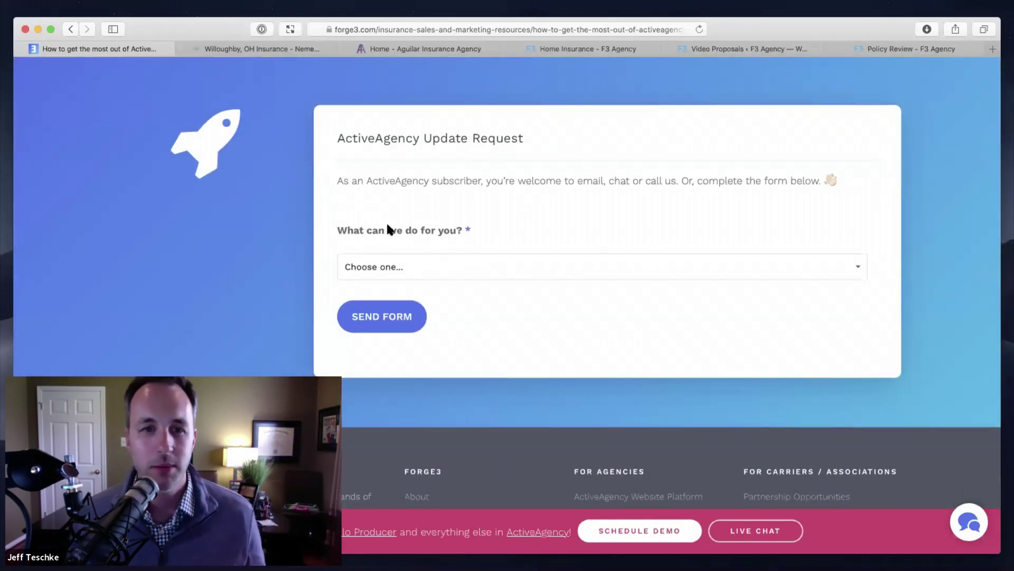
left_click(382, 265)
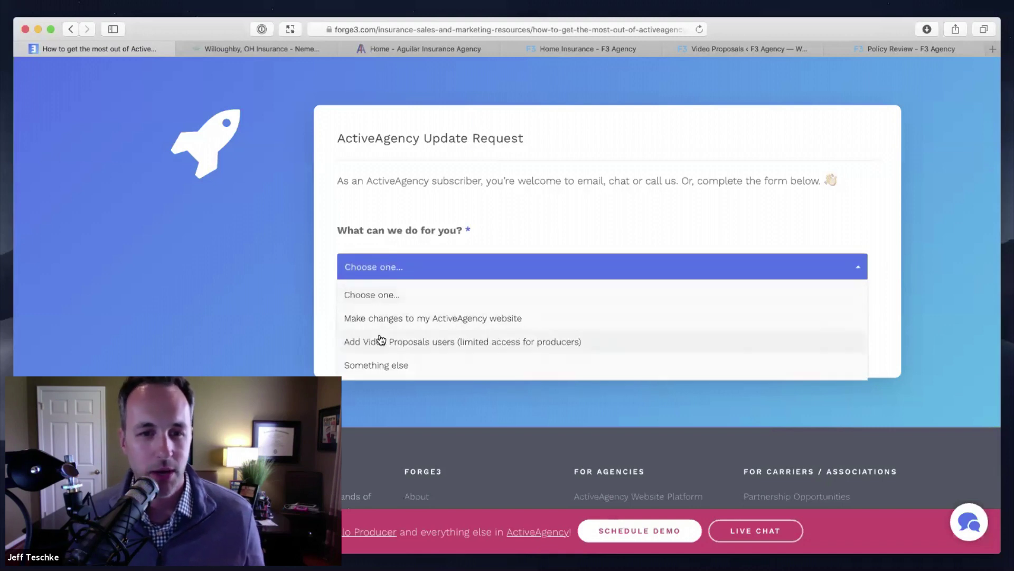
left_click(381, 341)
scroll(314, 301, "down", 5)
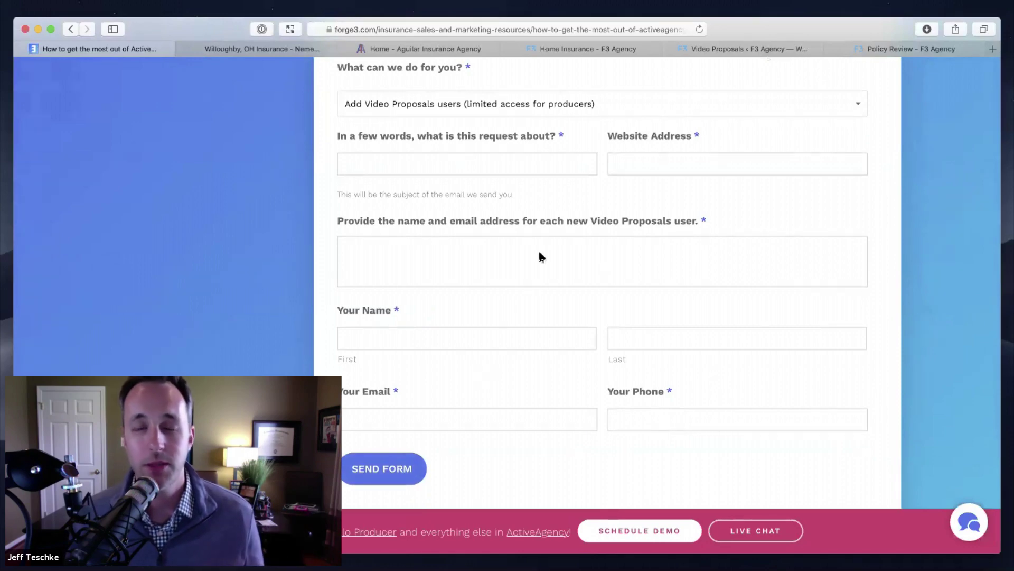
- Go back from the request form to the note at the start of the "How to create video proposals" guide
scroll(539, 252, "up", 20)
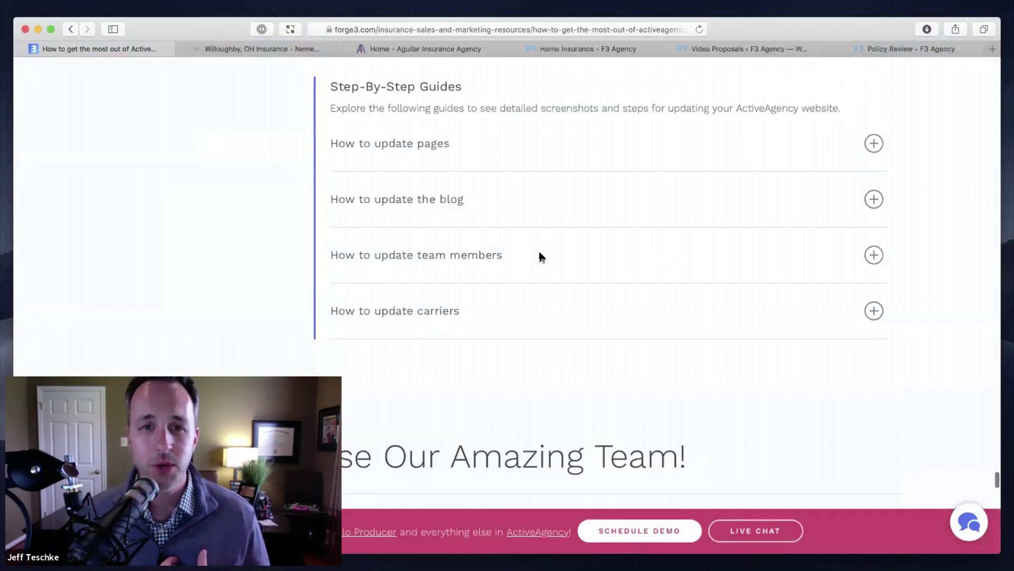
scroll(547, 231, "up", 20)
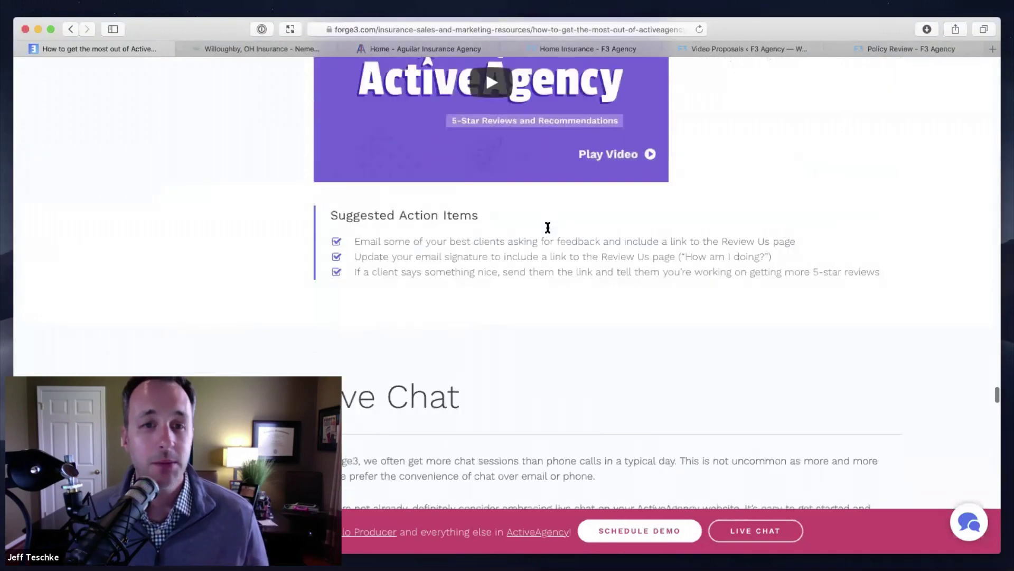
scroll(547, 228, "up", 10)
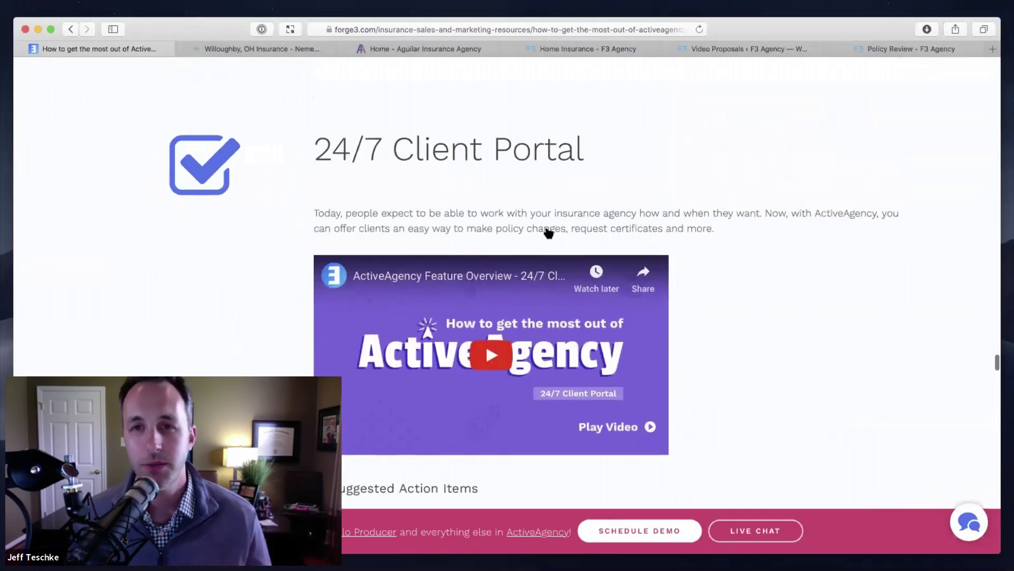
scroll(547, 228, "up", 20)
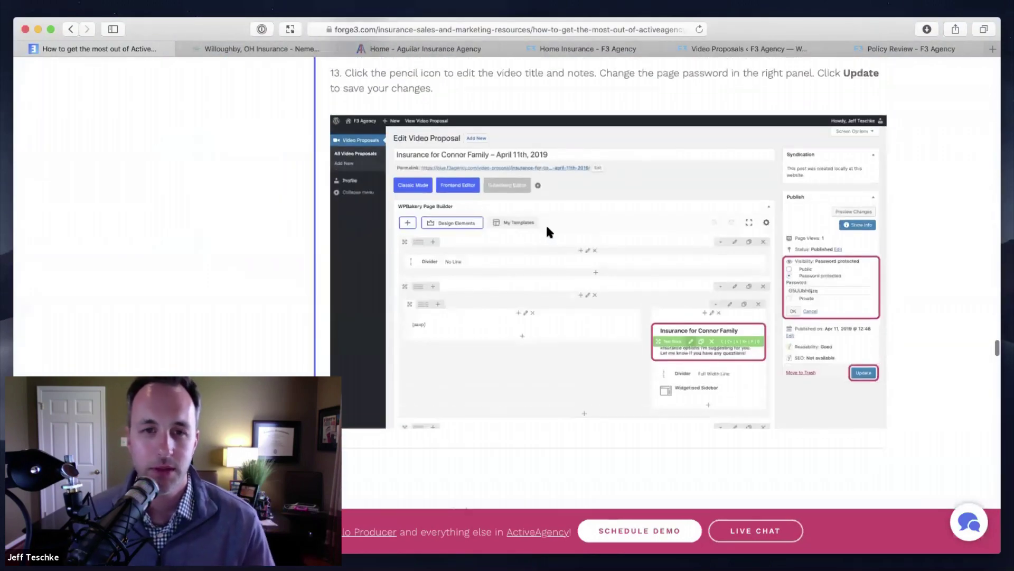
scroll(546, 224, "up", 20)
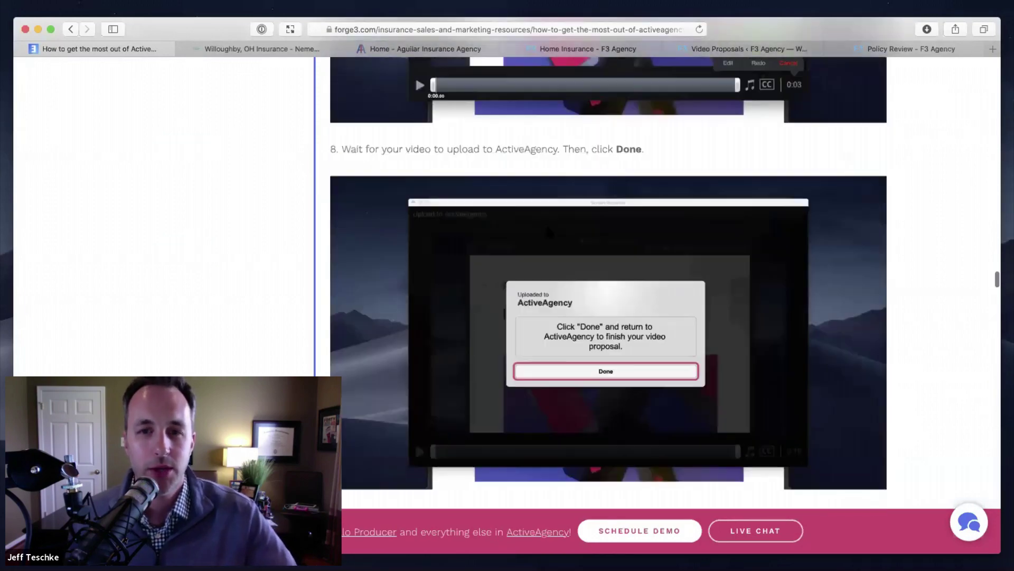
scroll(547, 223, "up", 20)
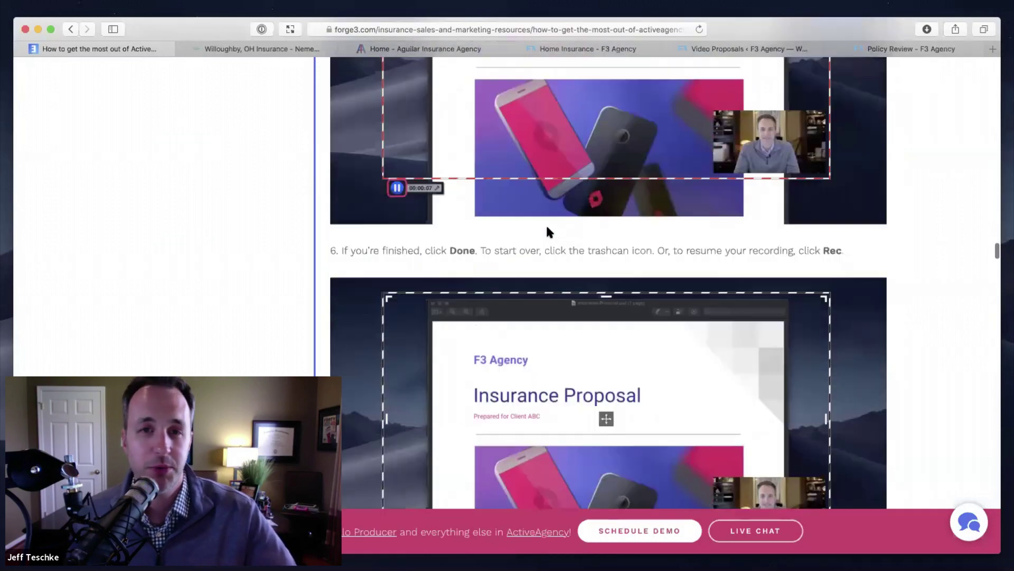
scroll(548, 227, "up", 20)
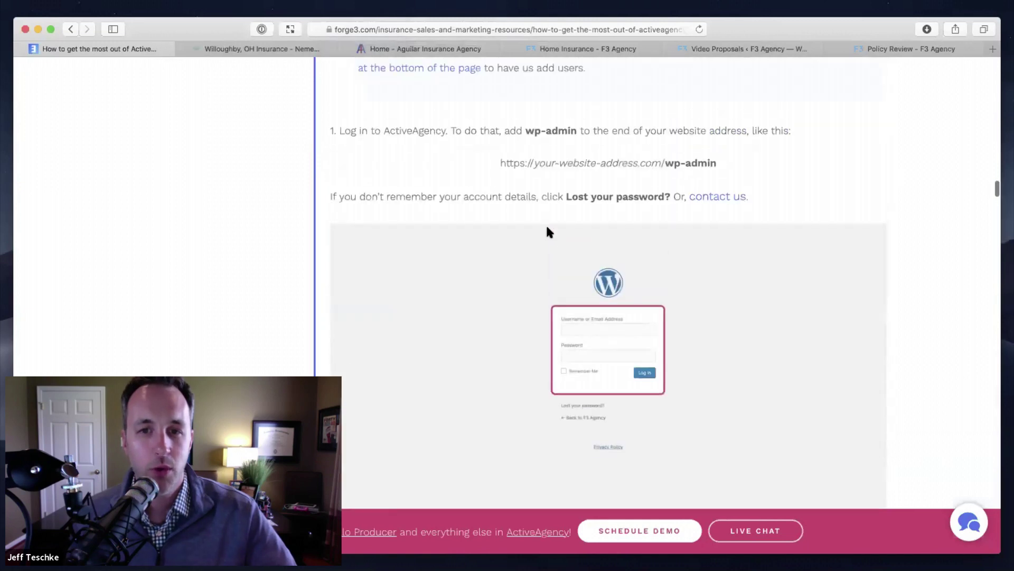
scroll(547, 227, "up", 5)
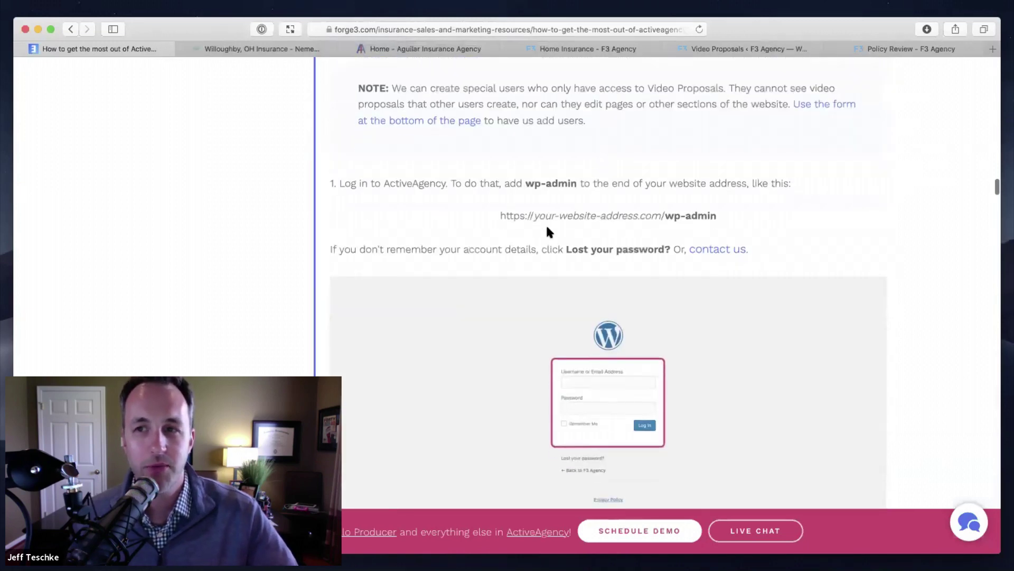
- Examine the guide's instructions for logging in, launching the screen recorder, and choosing the recording source, frame size and mic
scroll(437, 188, "down", 3)
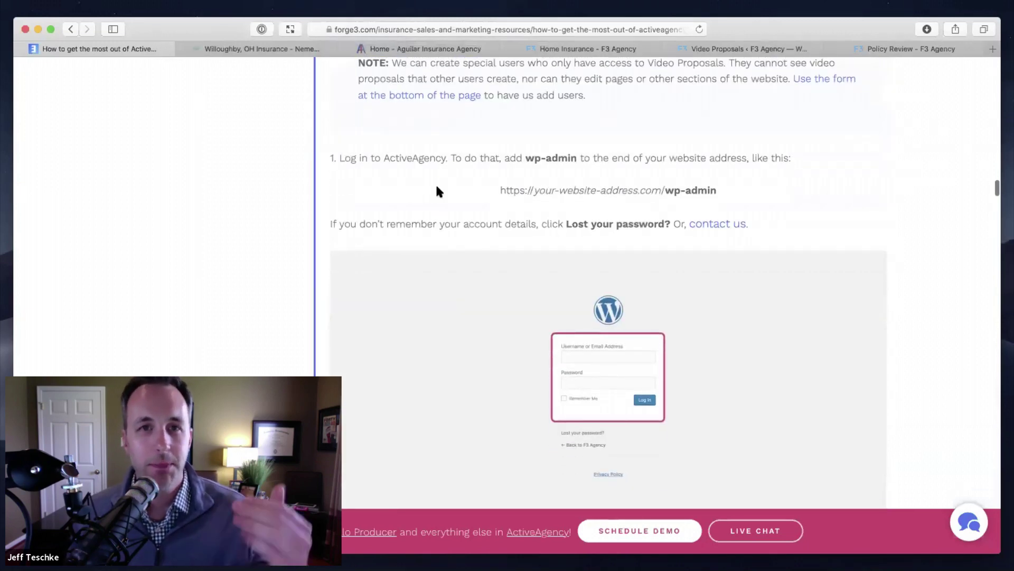
scroll(437, 188, "down", 5)
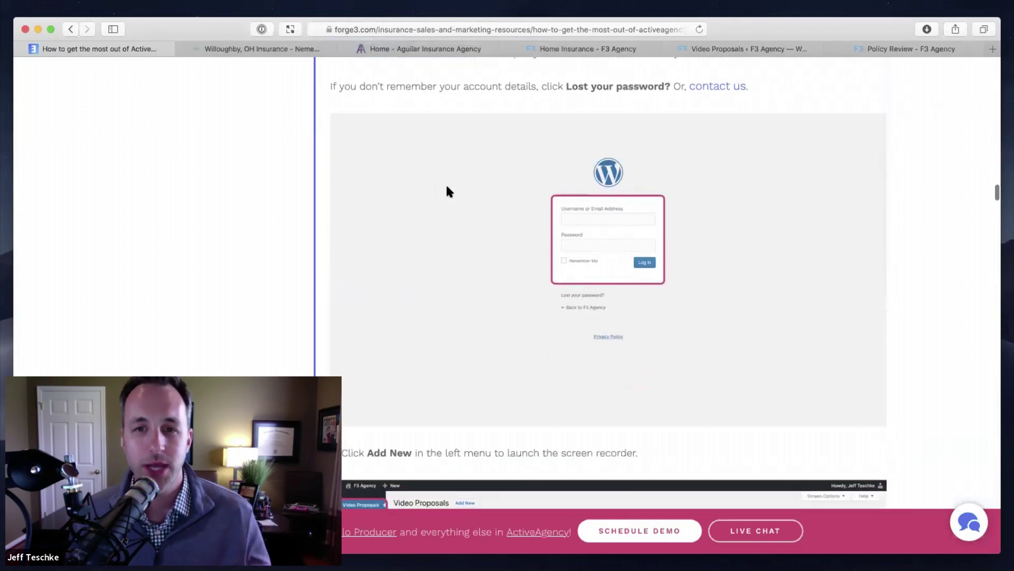
scroll(561, 197, "down", 10)
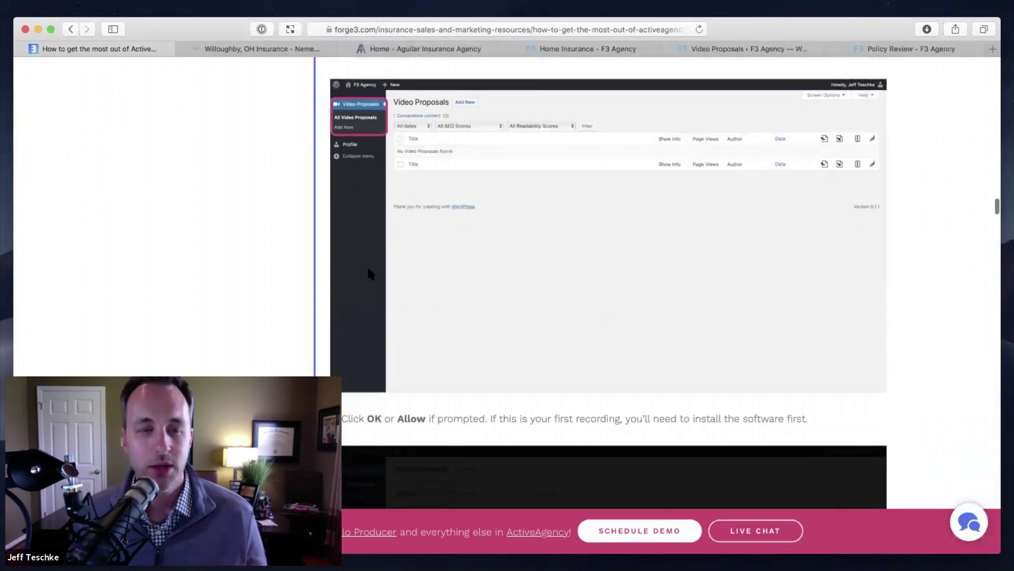
scroll(561, 197, "down", 10)
scroll(374, 272, "down", 10)
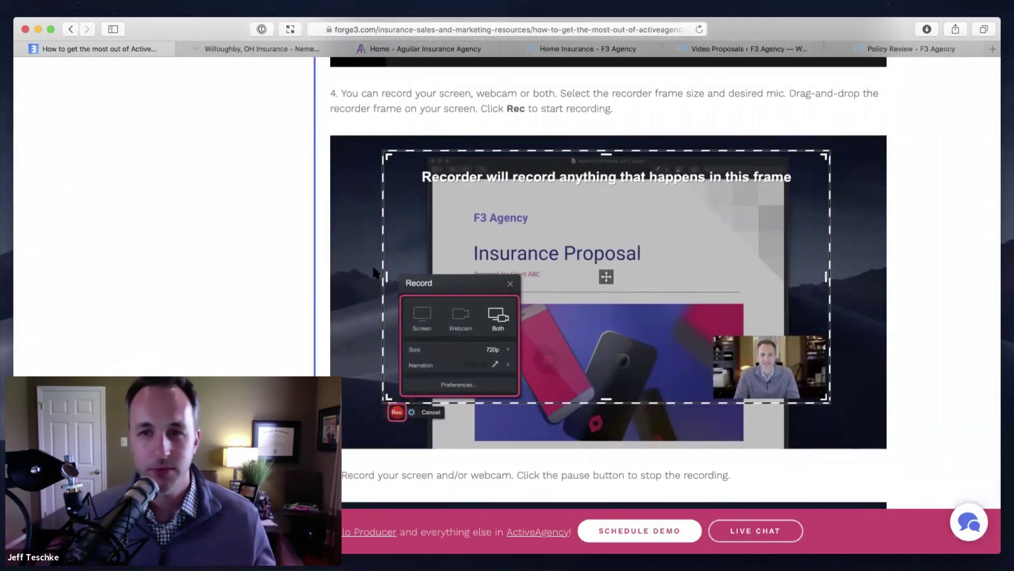
- Examine the video proposal guide's remaining instructions on recording, uploading, sharing, viewing and editing a proposal, through step 13
scroll(373, 272, "down", 8)
scroll(374, 272, "down", 20)
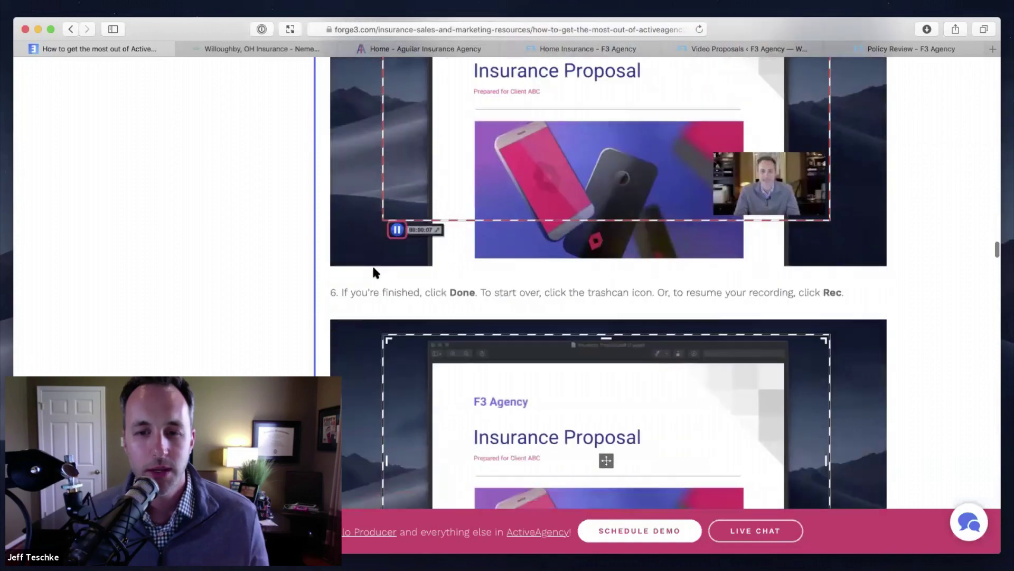
scroll(373, 269, "down", 20)
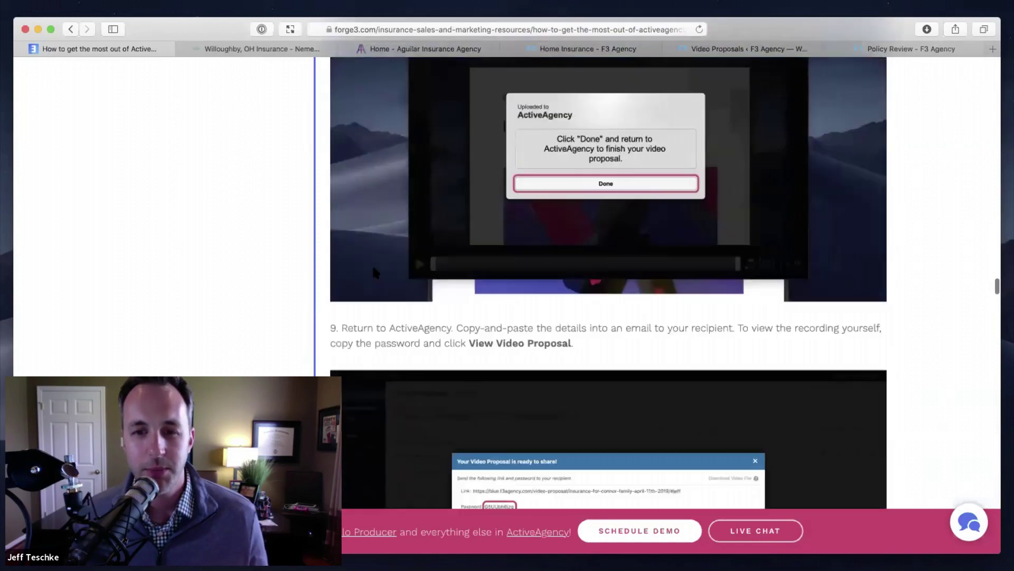
scroll(373, 272, "down", 15)
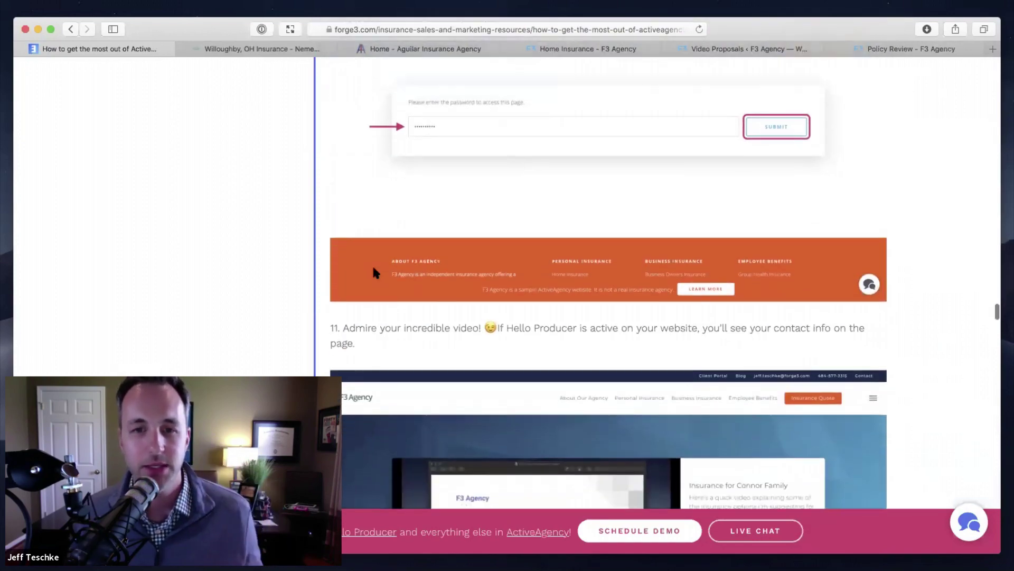
scroll(373, 271, "down", 10)
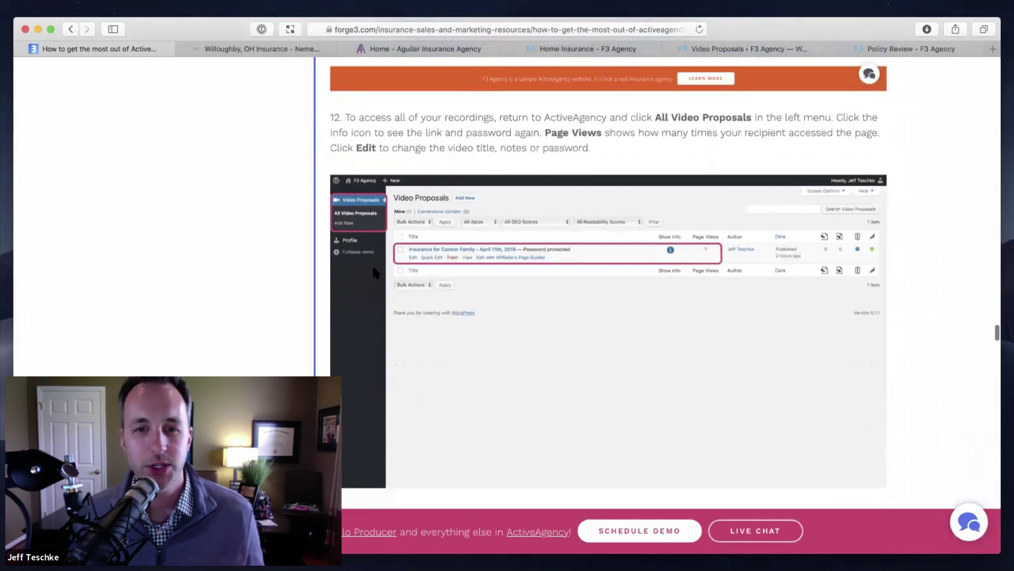
scroll(376, 267, "down", 12)
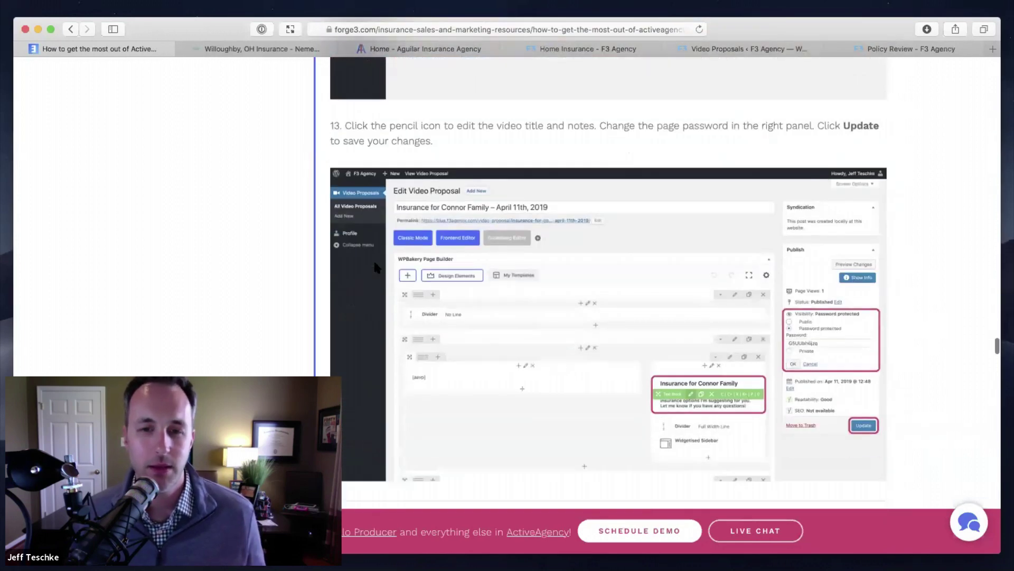
- Examine the resource guide's sections on the 24/7 Client Portal, 5-star Reviews, Live Chat, Notification Bars and Search Engine Optimization
scroll(376, 267, "down", 7)
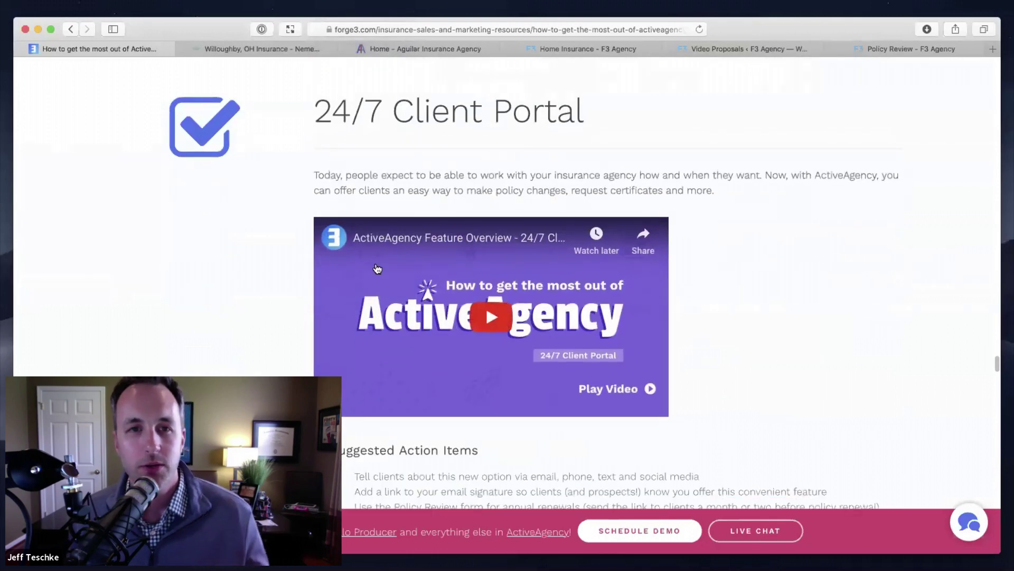
scroll(261, 302, "down", 12)
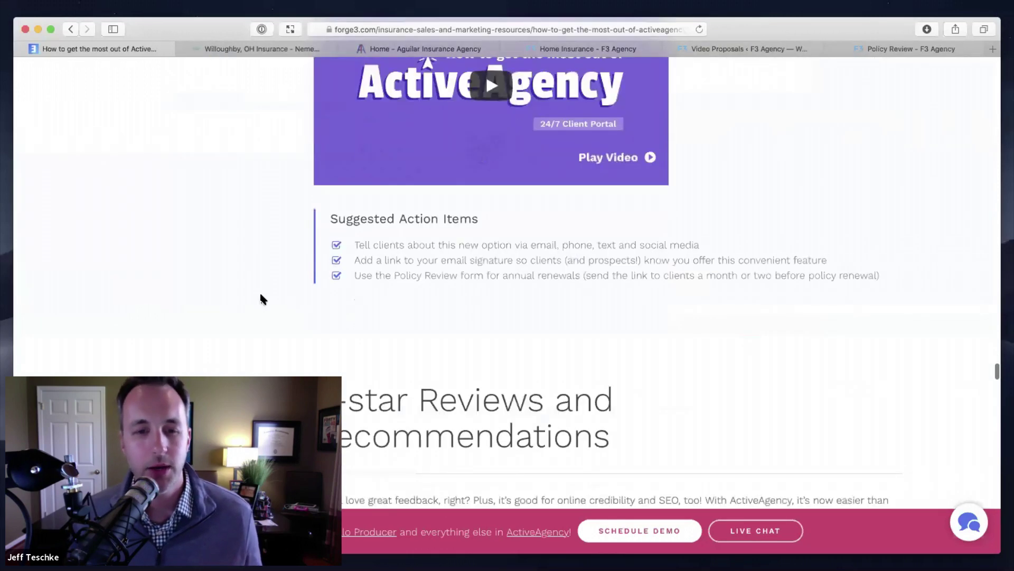
scroll(261, 299, "down", 1)
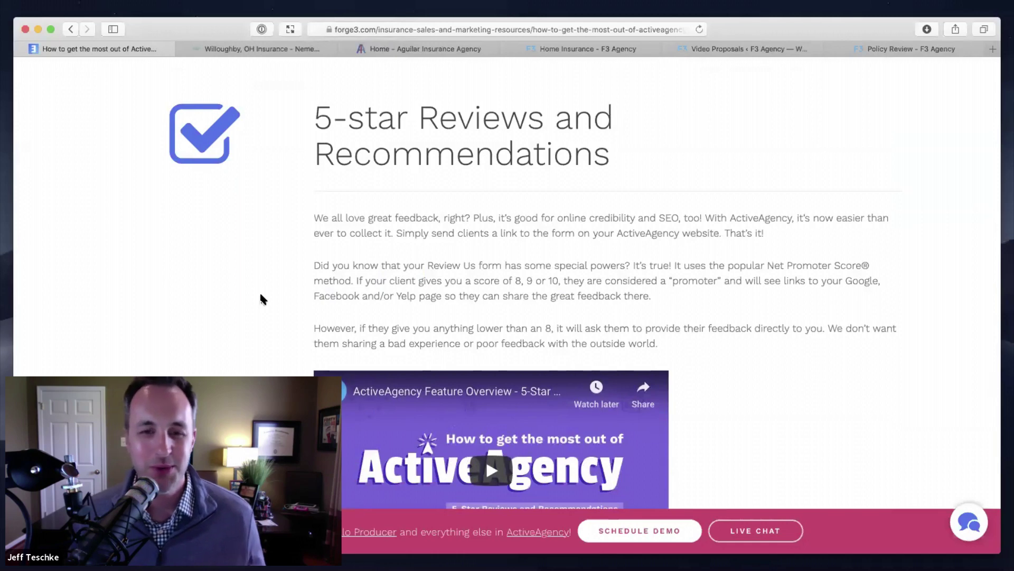
scroll(261, 299, "down", 10)
scroll(261, 299, "down", 13)
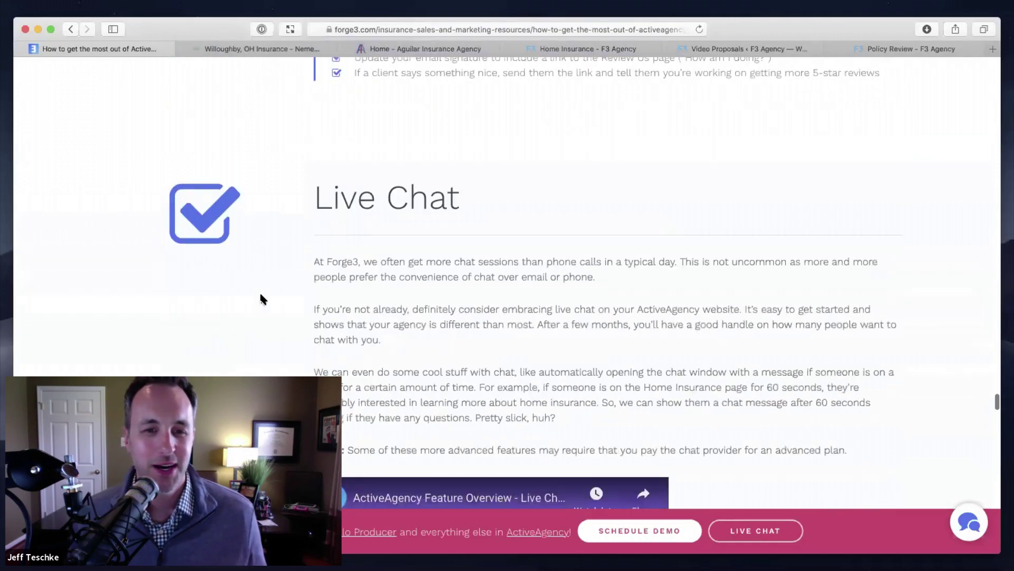
scroll(261, 299, "down", 6)
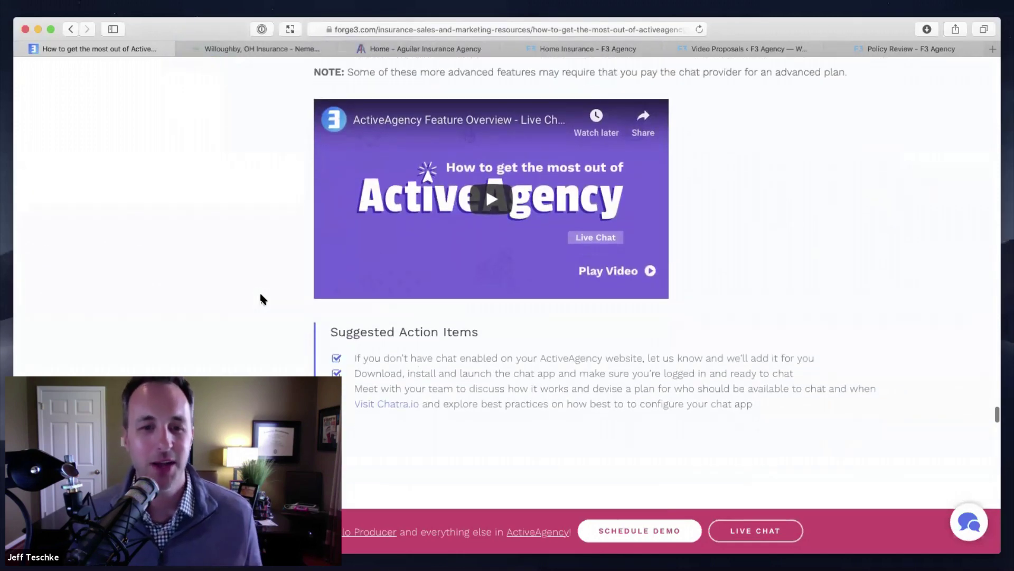
scroll(261, 299, "down", 3)
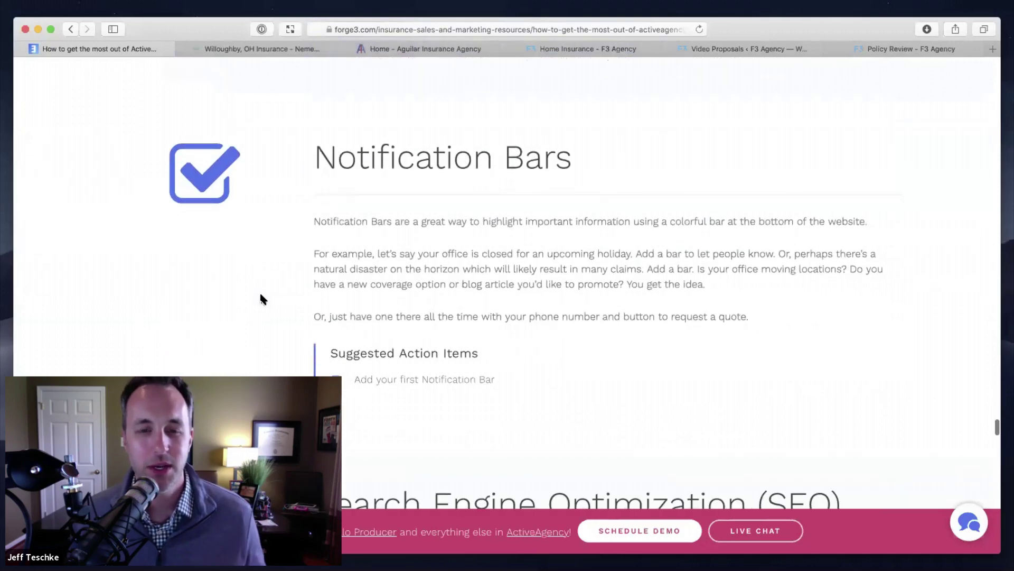
scroll(261, 299, "down", 5)
scroll(261, 299, "down", 11)
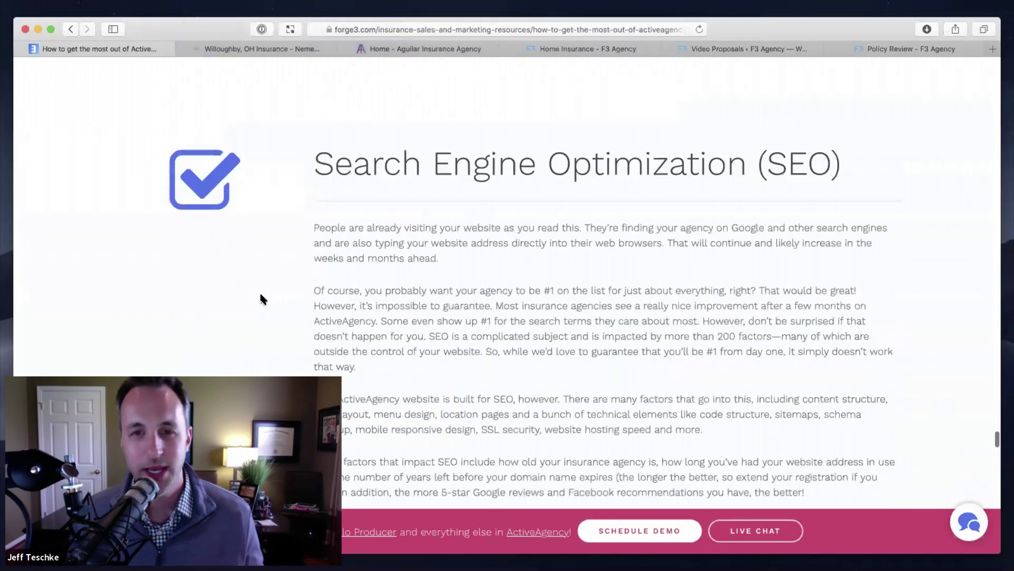
scroll(261, 299, "down", 16)
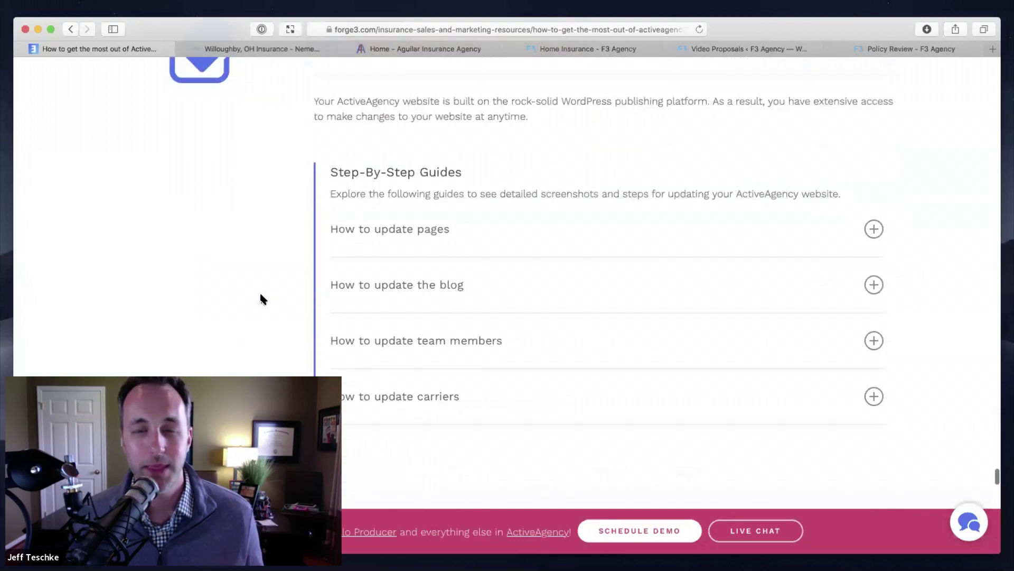
- Expand the "How to update pages" guide under Make Updates and Additions, look at its login instructions, and collapse it
scroll(261, 299, "up", 2)
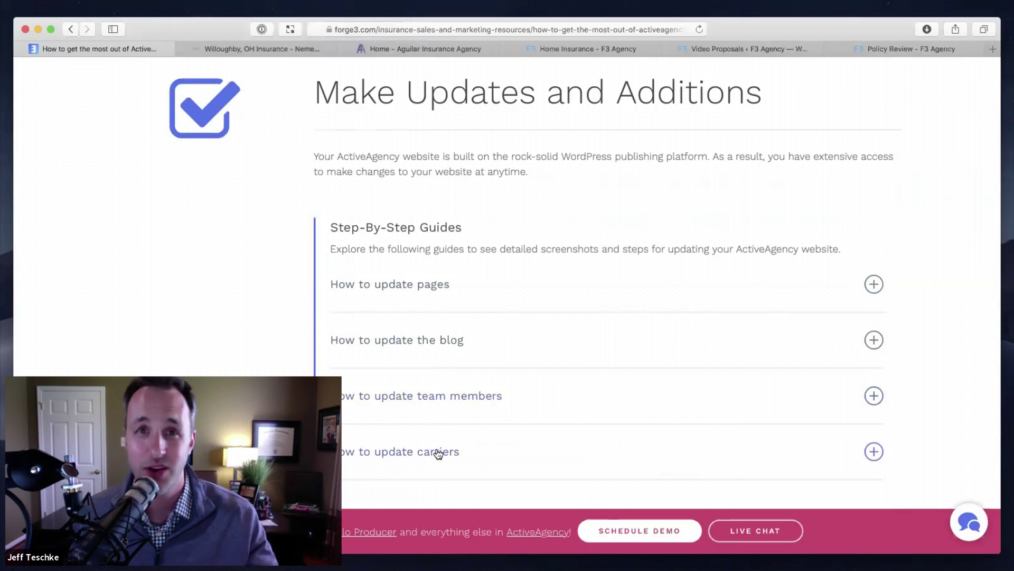
left_click(426, 285)
scroll(474, 292, "down", 5)
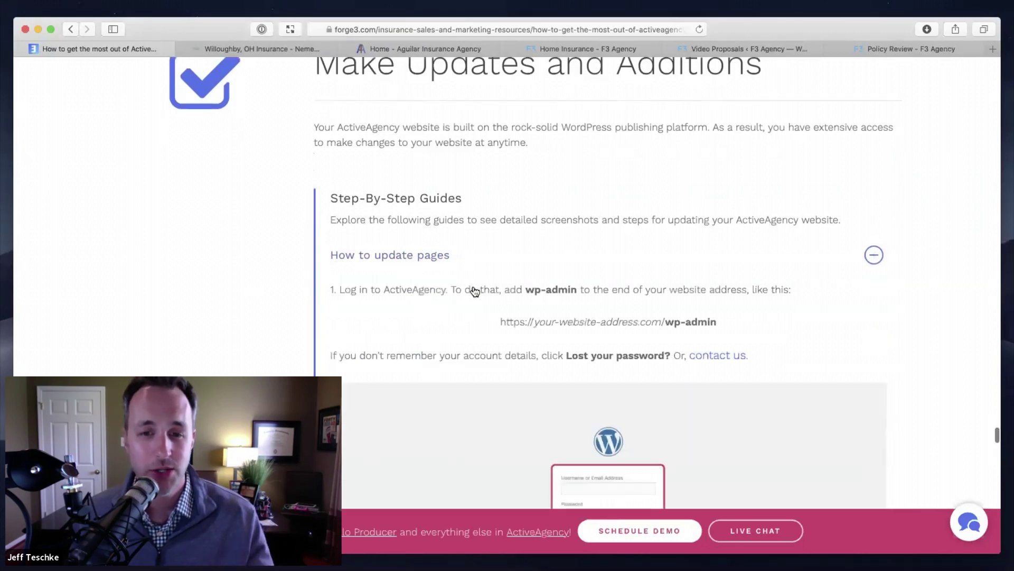
scroll(474, 292, "up", 2)
scroll(471, 289, "up", 1)
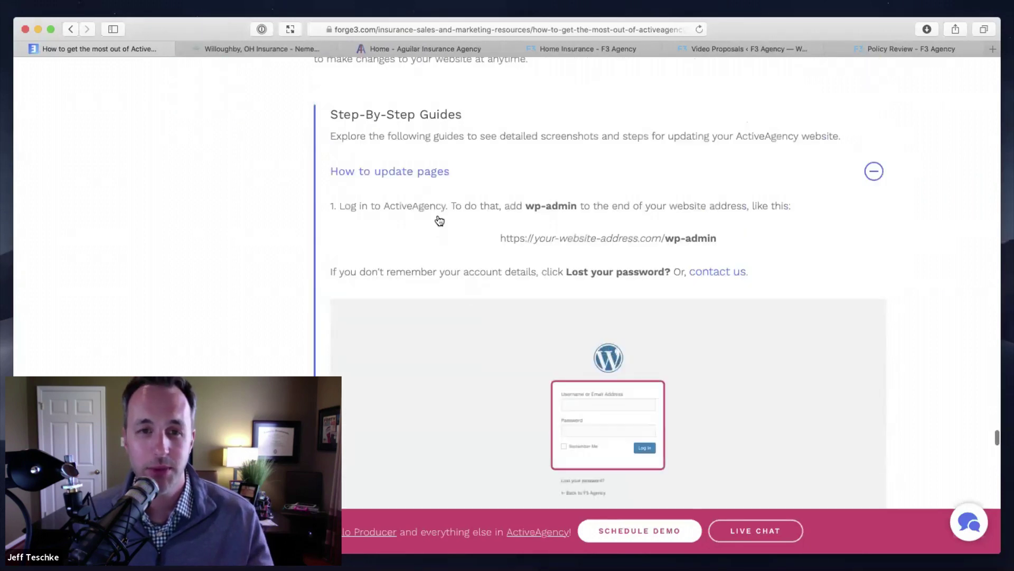
left_click(426, 172)
- Look over the updates included under "Use Our Amazing Team!" and go to the Forge3 home page
scroll(417, 200, "down", 1)
scroll(414, 227, "down", 7)
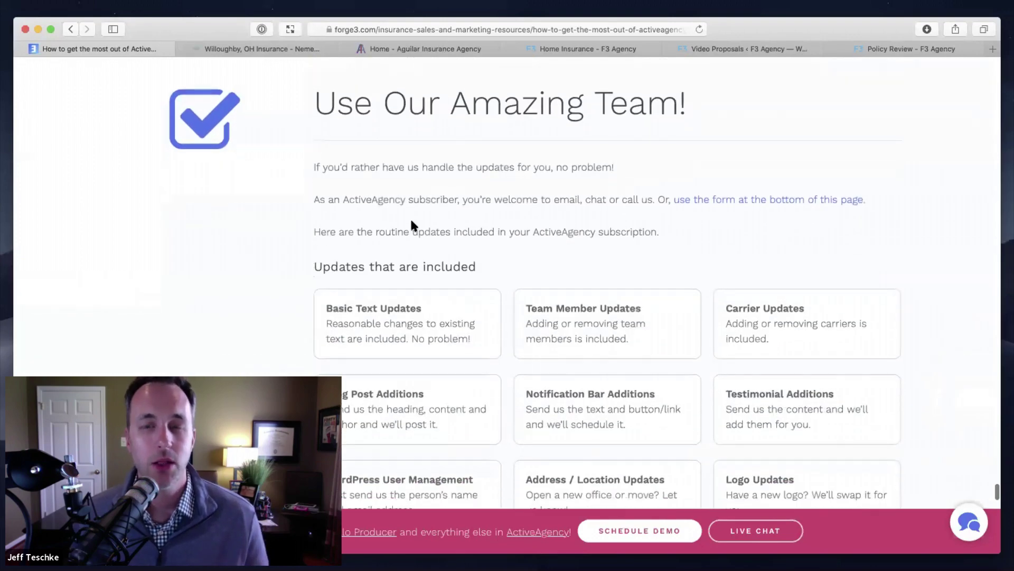
scroll(412, 224, "up", 20)
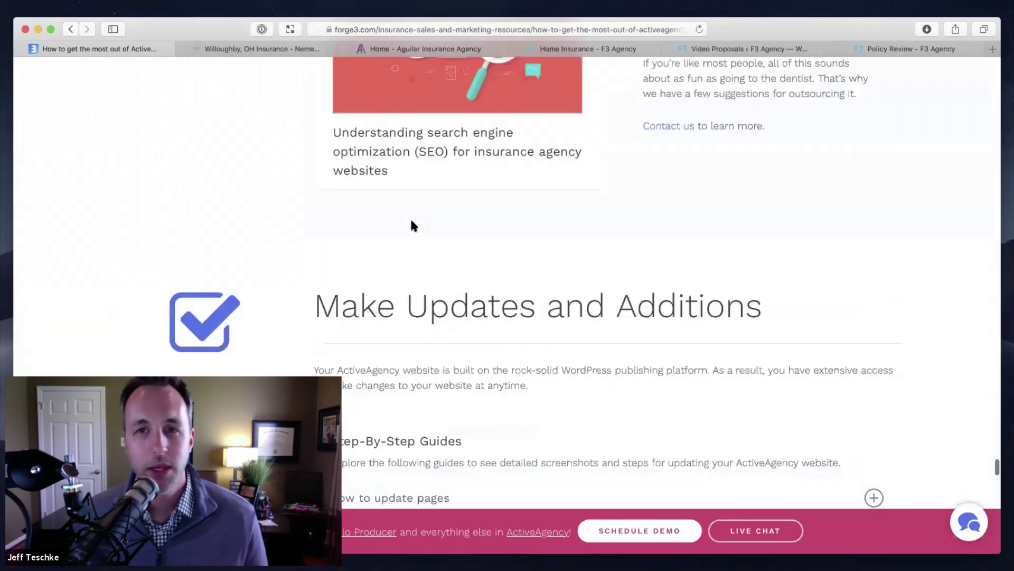
scroll(412, 225, "up", 10)
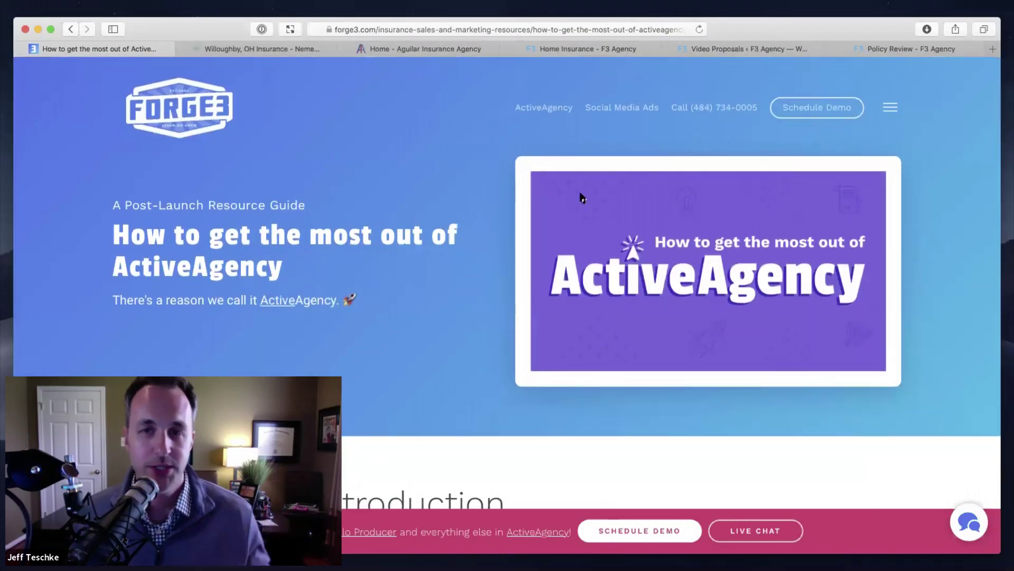
left_click(195, 106)
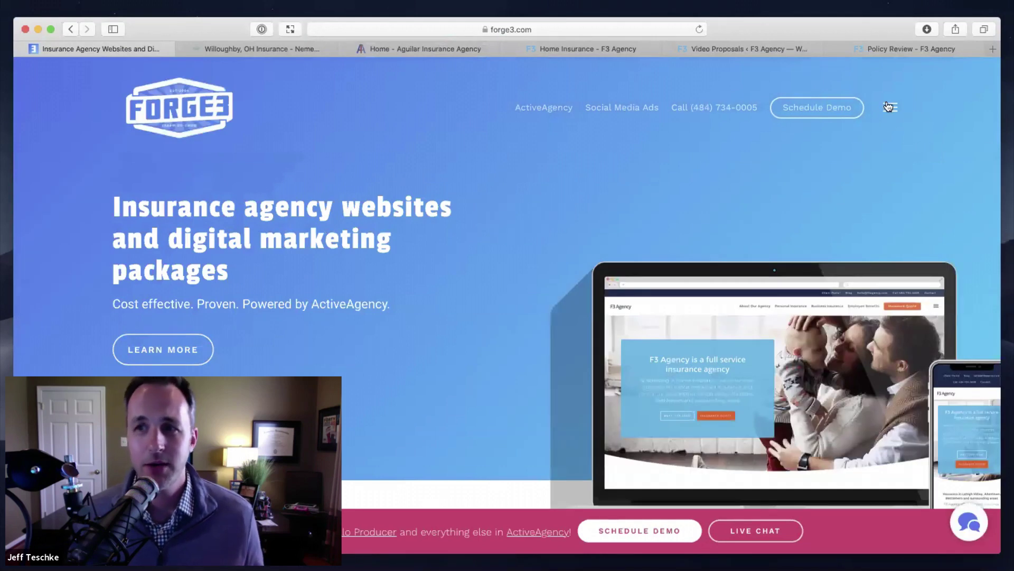
- Open the Resources page of the Forge3 site and look over its insurance sales and marketing resource cards
left_click(889, 106)
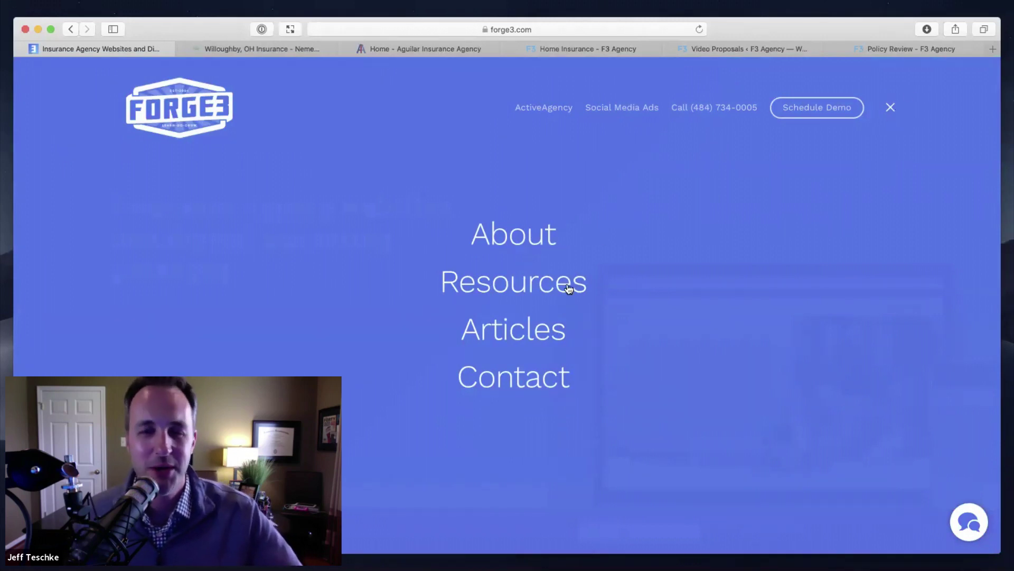
left_click(514, 291)
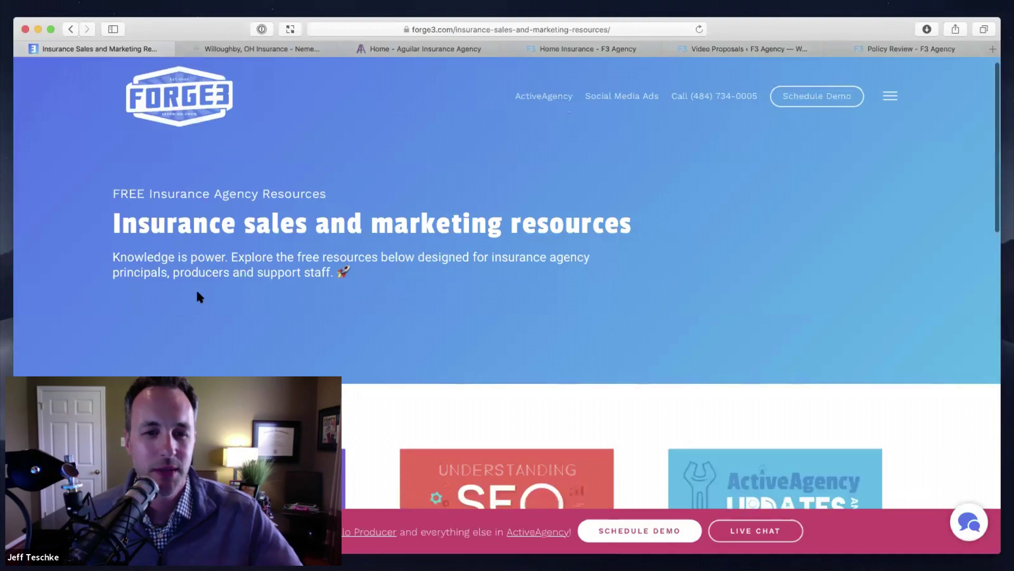
scroll(196, 294, "down", 4)
scroll(197, 292, "down", 3)
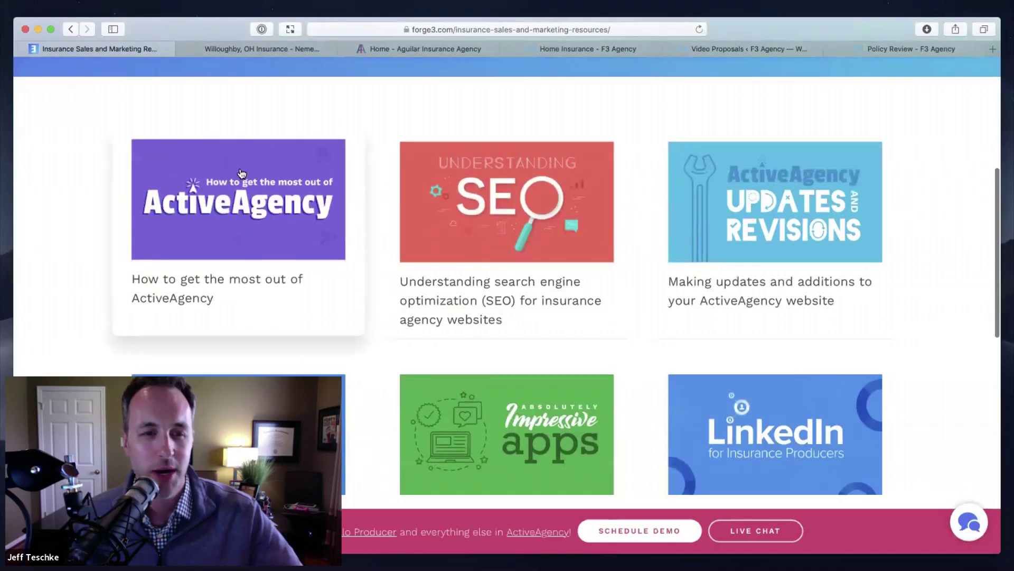
scroll(77, 266, "down", 1)
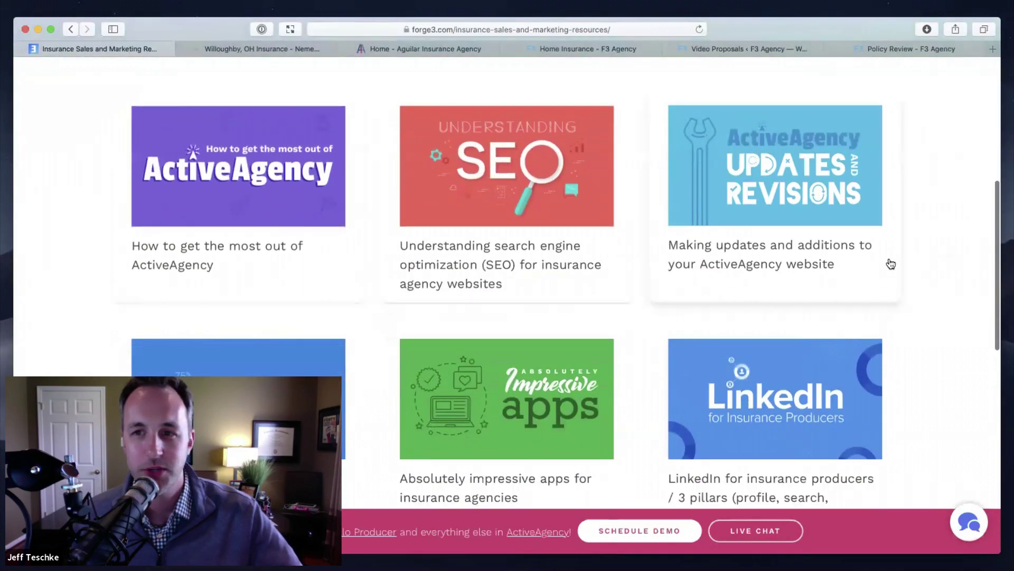
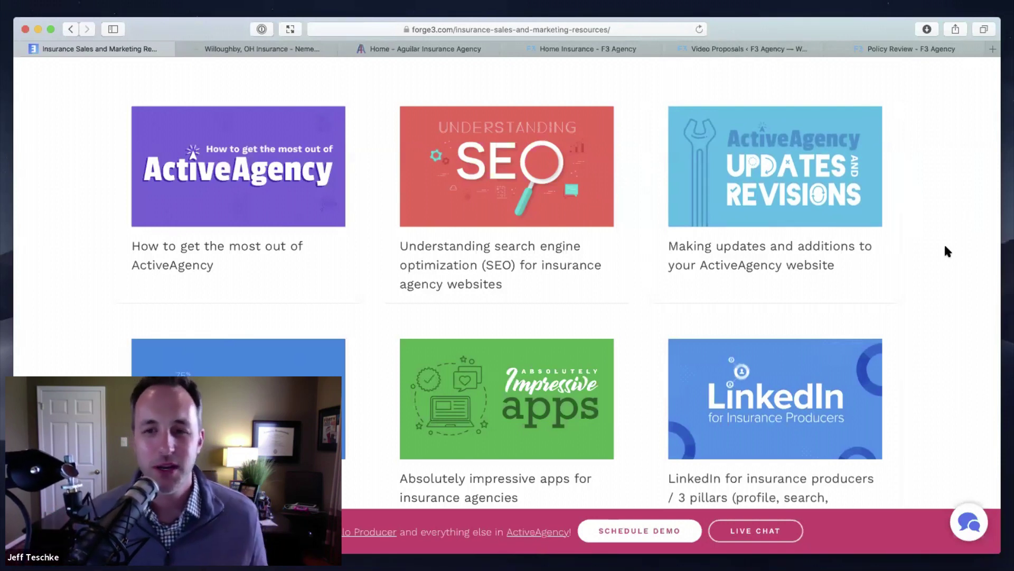
- Open and close the site's live chat window, and return to the Forge3 home page
left_click(969, 522)
left_click(972, 180)
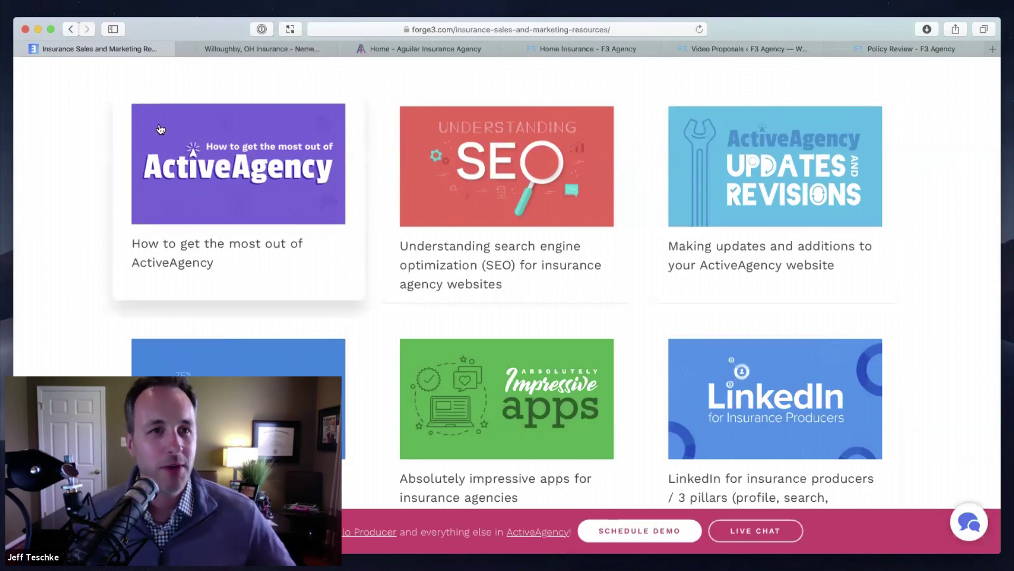
scroll(150, 129, "up", 10)
left_click(199, 100)
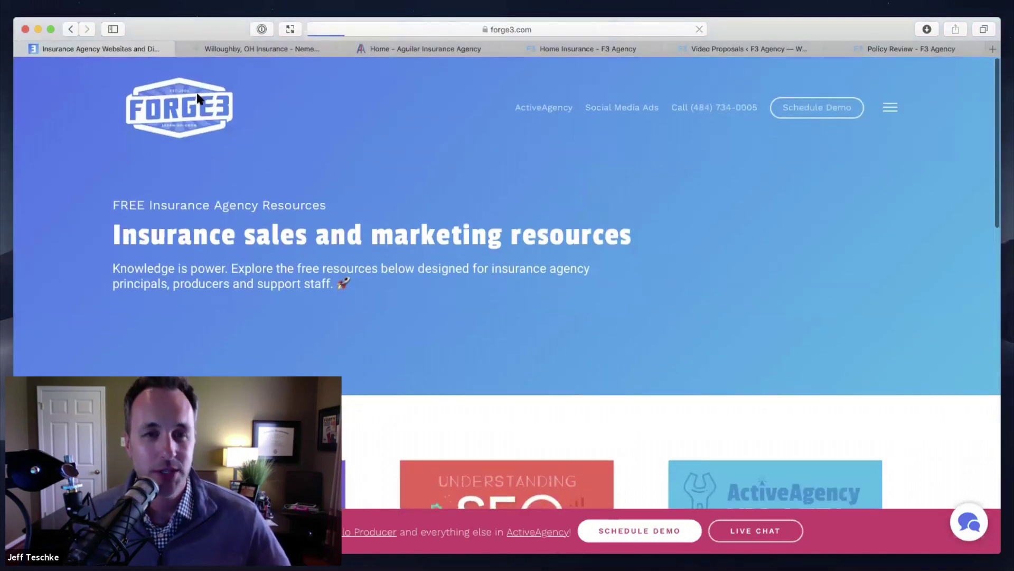